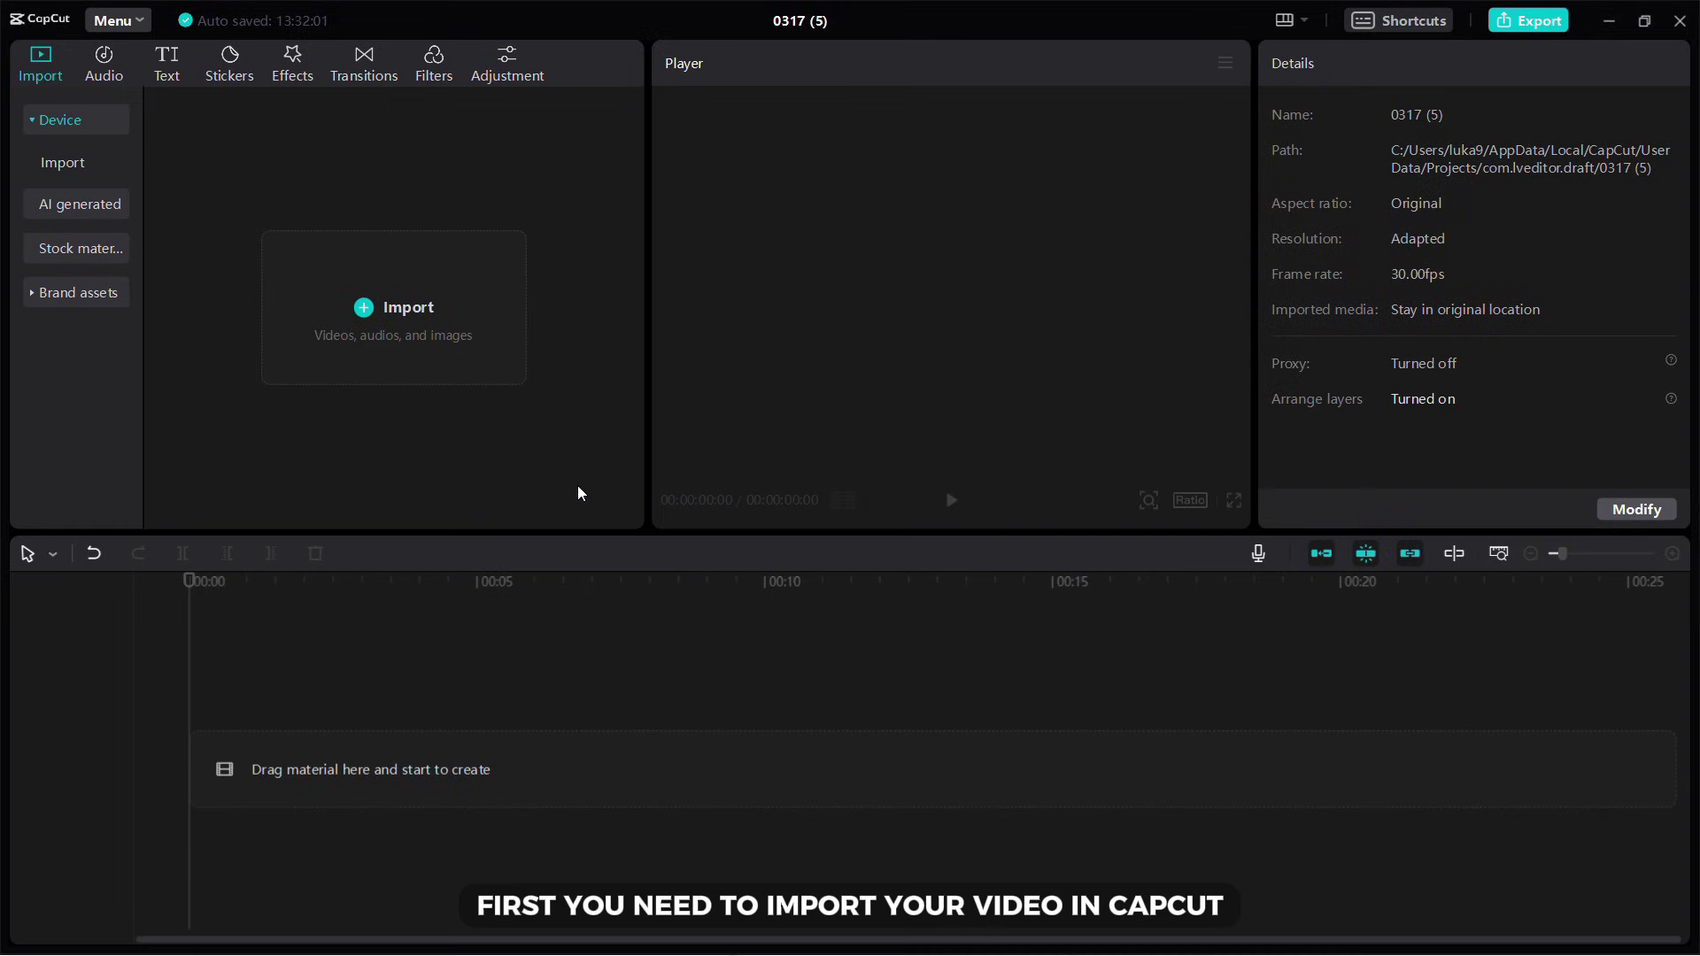
Import 1.mp4, place it on the timeline and play it back.
click(442, 365)
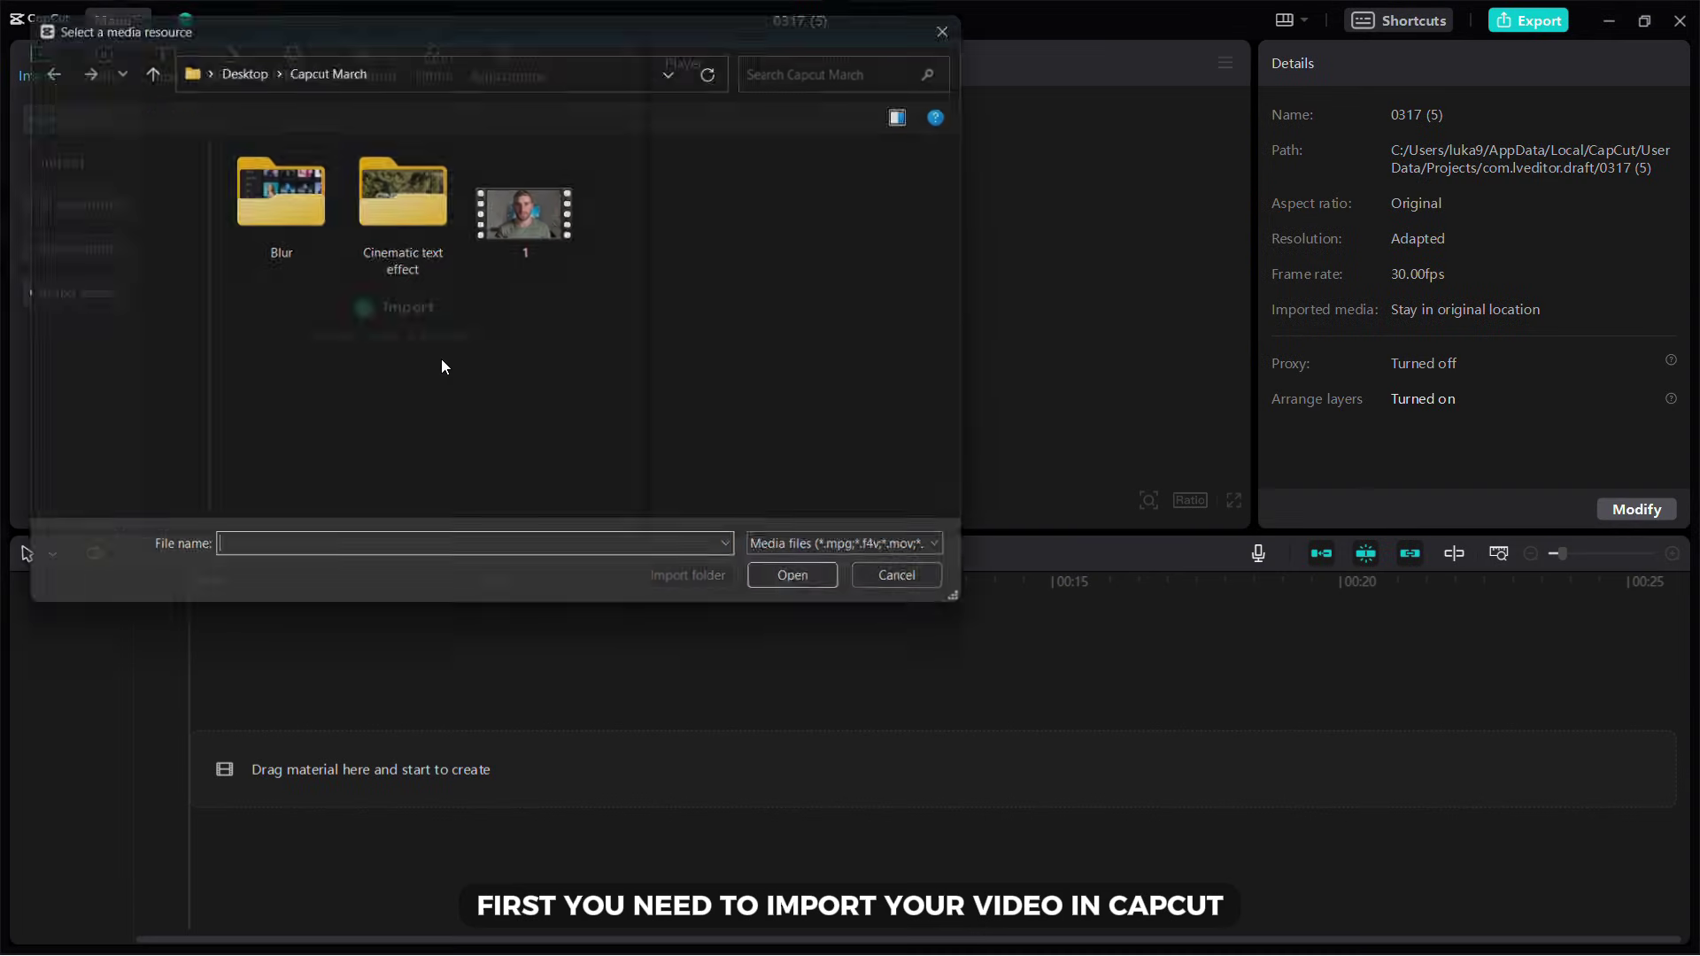
double_click(497, 234)
drag(226, 250, 278, 709)
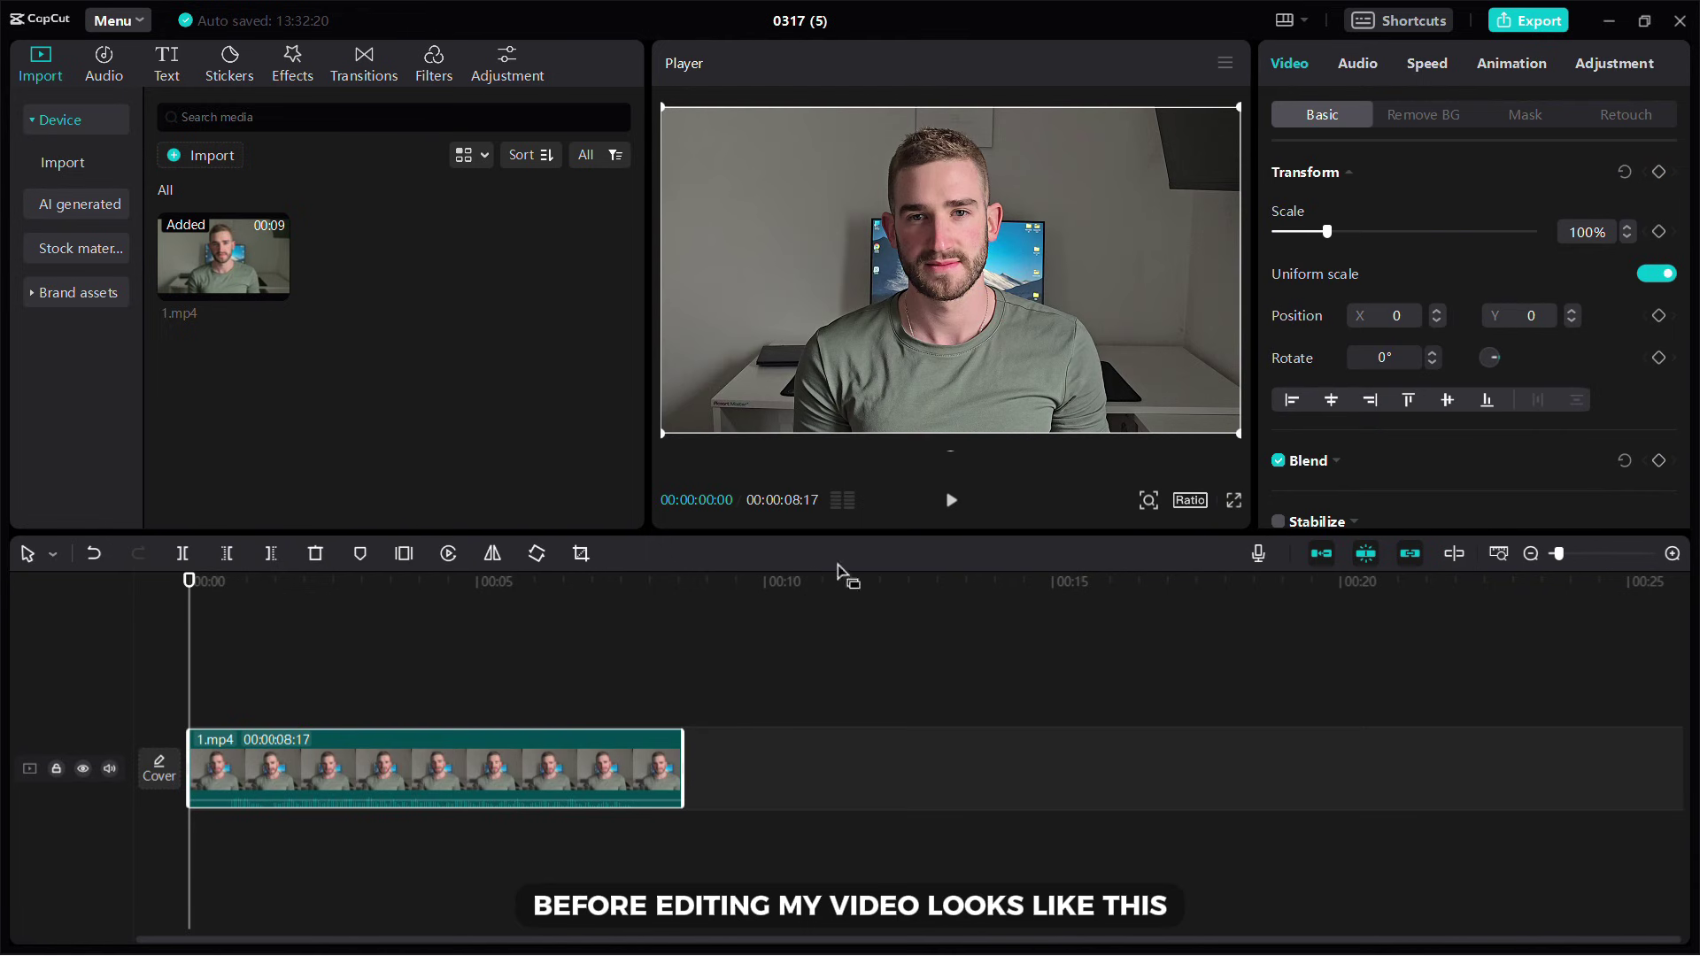
click(950, 501)
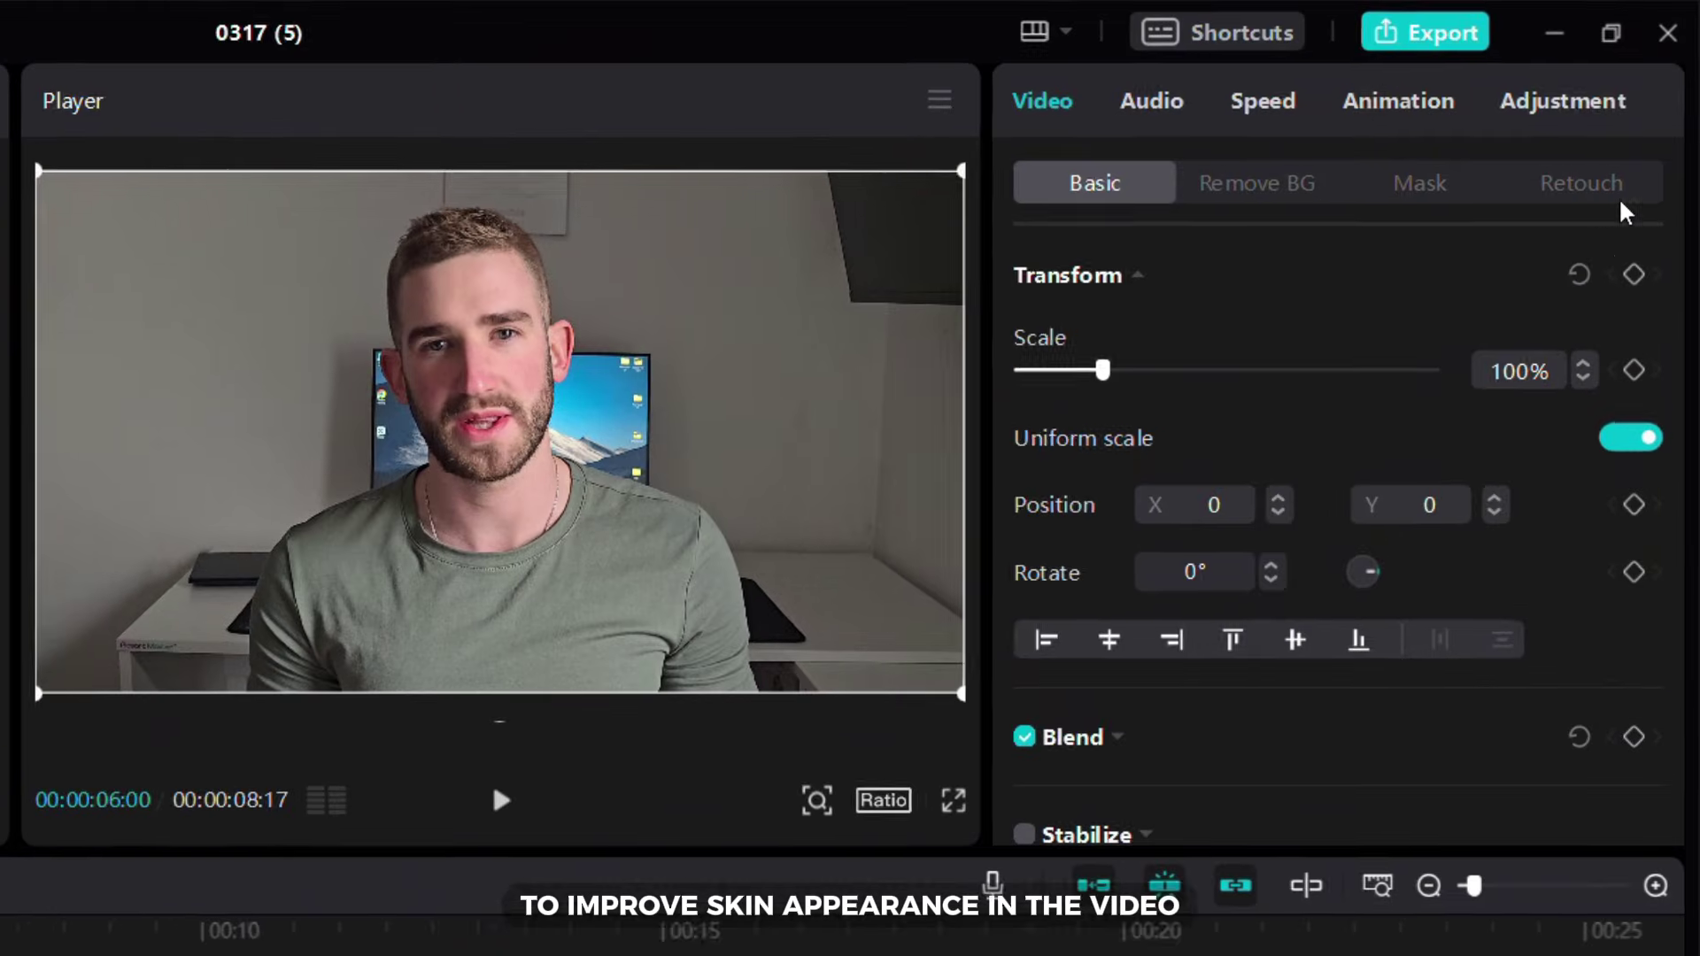
Enable Retouch and set Smooth 5, Brighten 2 and White teeth 4.
click(1616, 197)
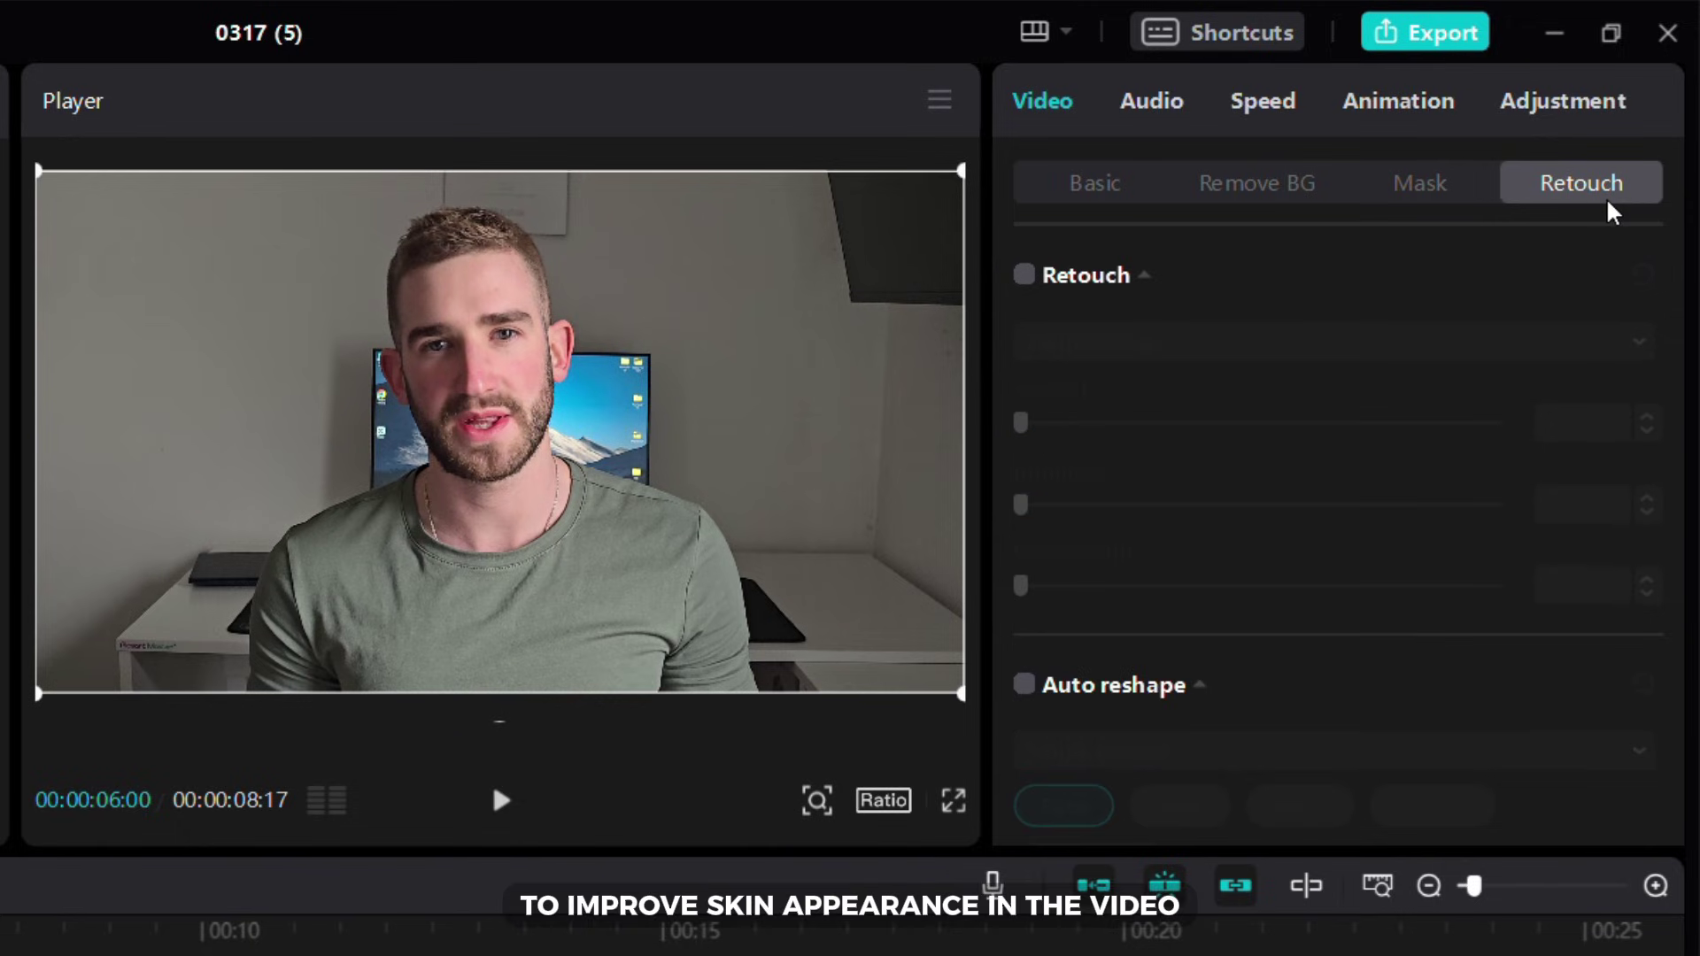
click(1027, 280)
drag(1034, 428, 1039, 432)
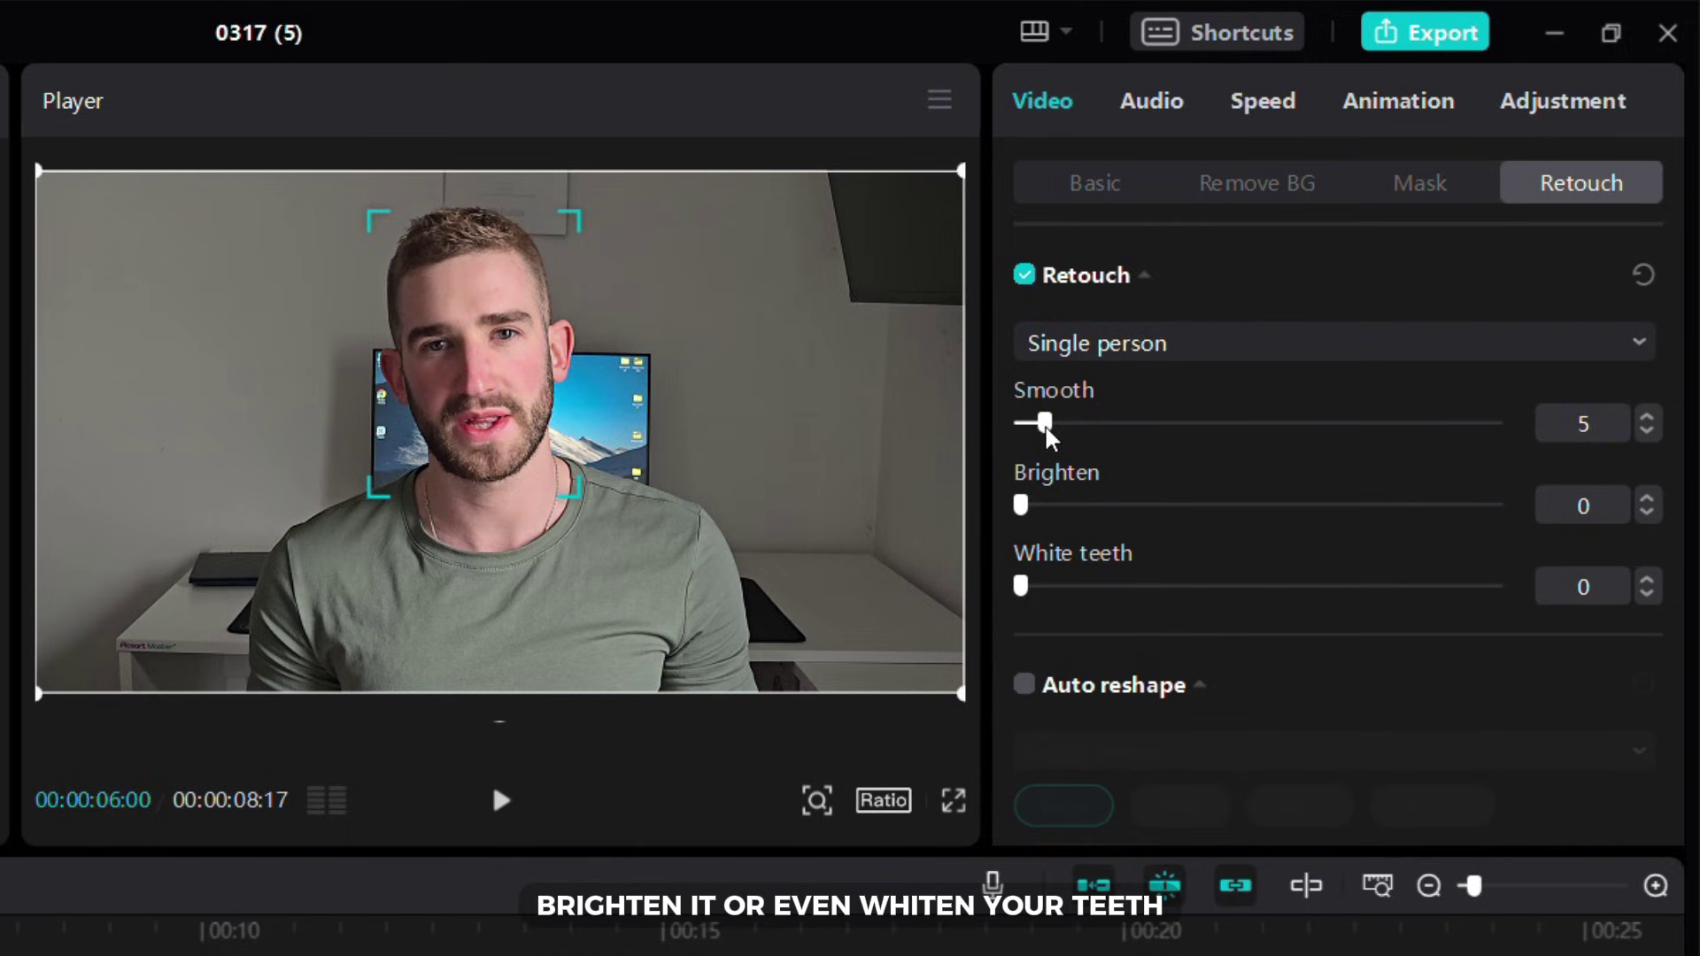
drag(1031, 511, 1102, 509)
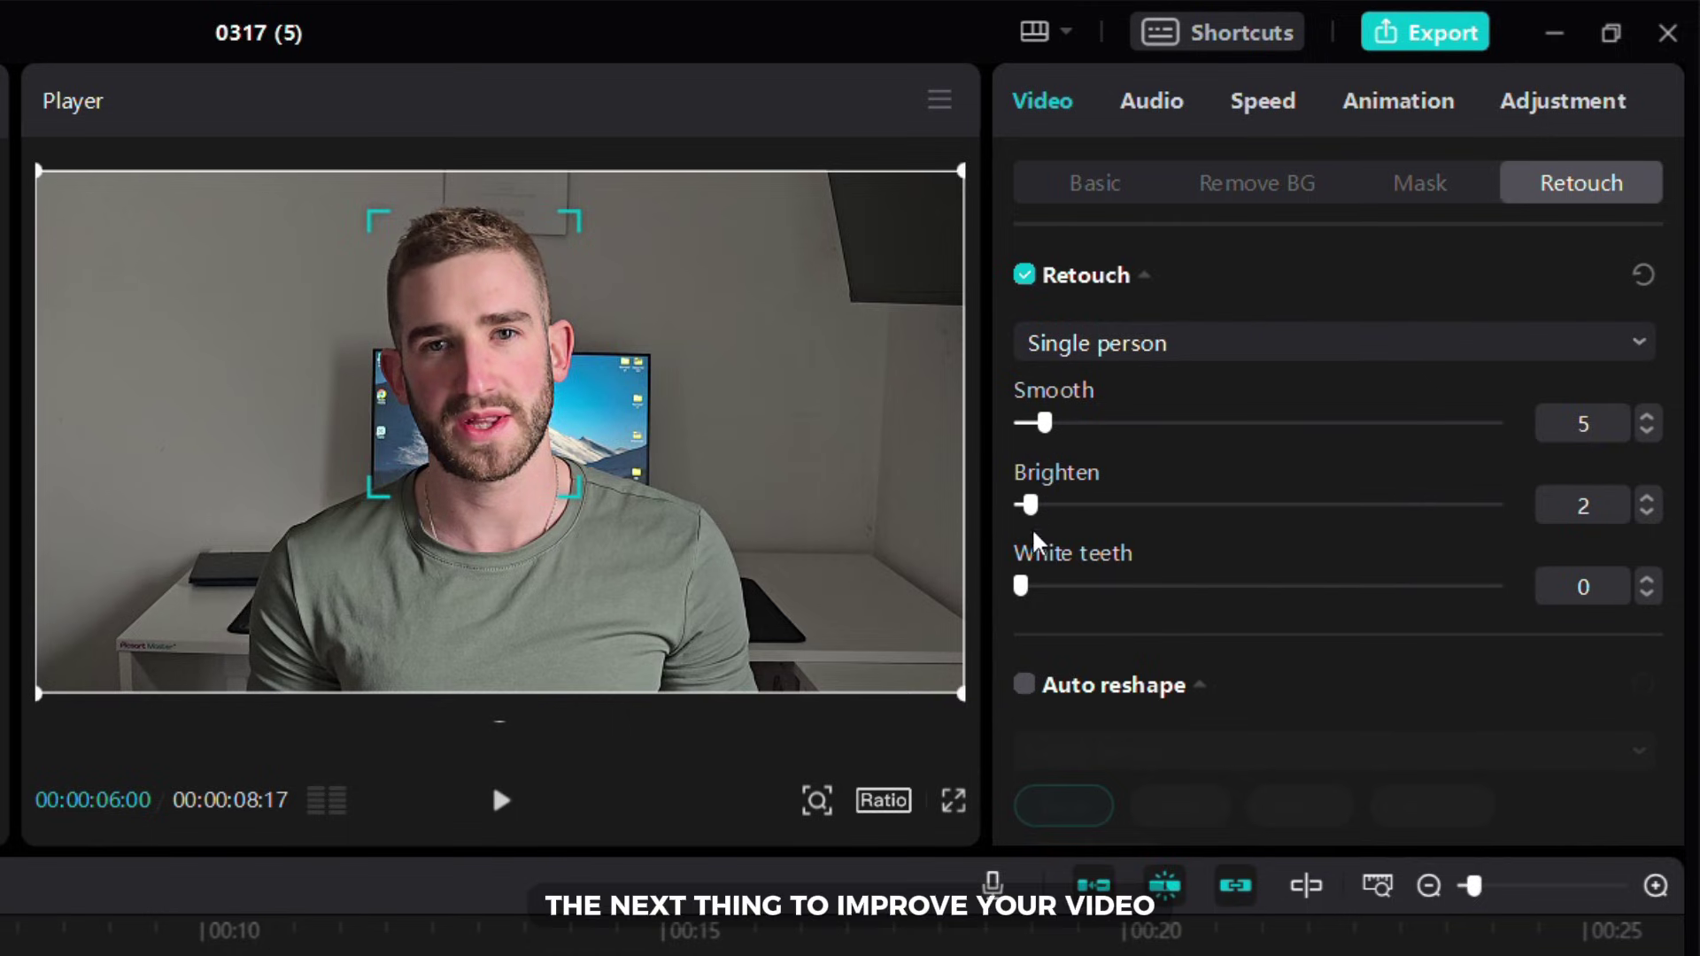
drag(1035, 594, 1039, 594)
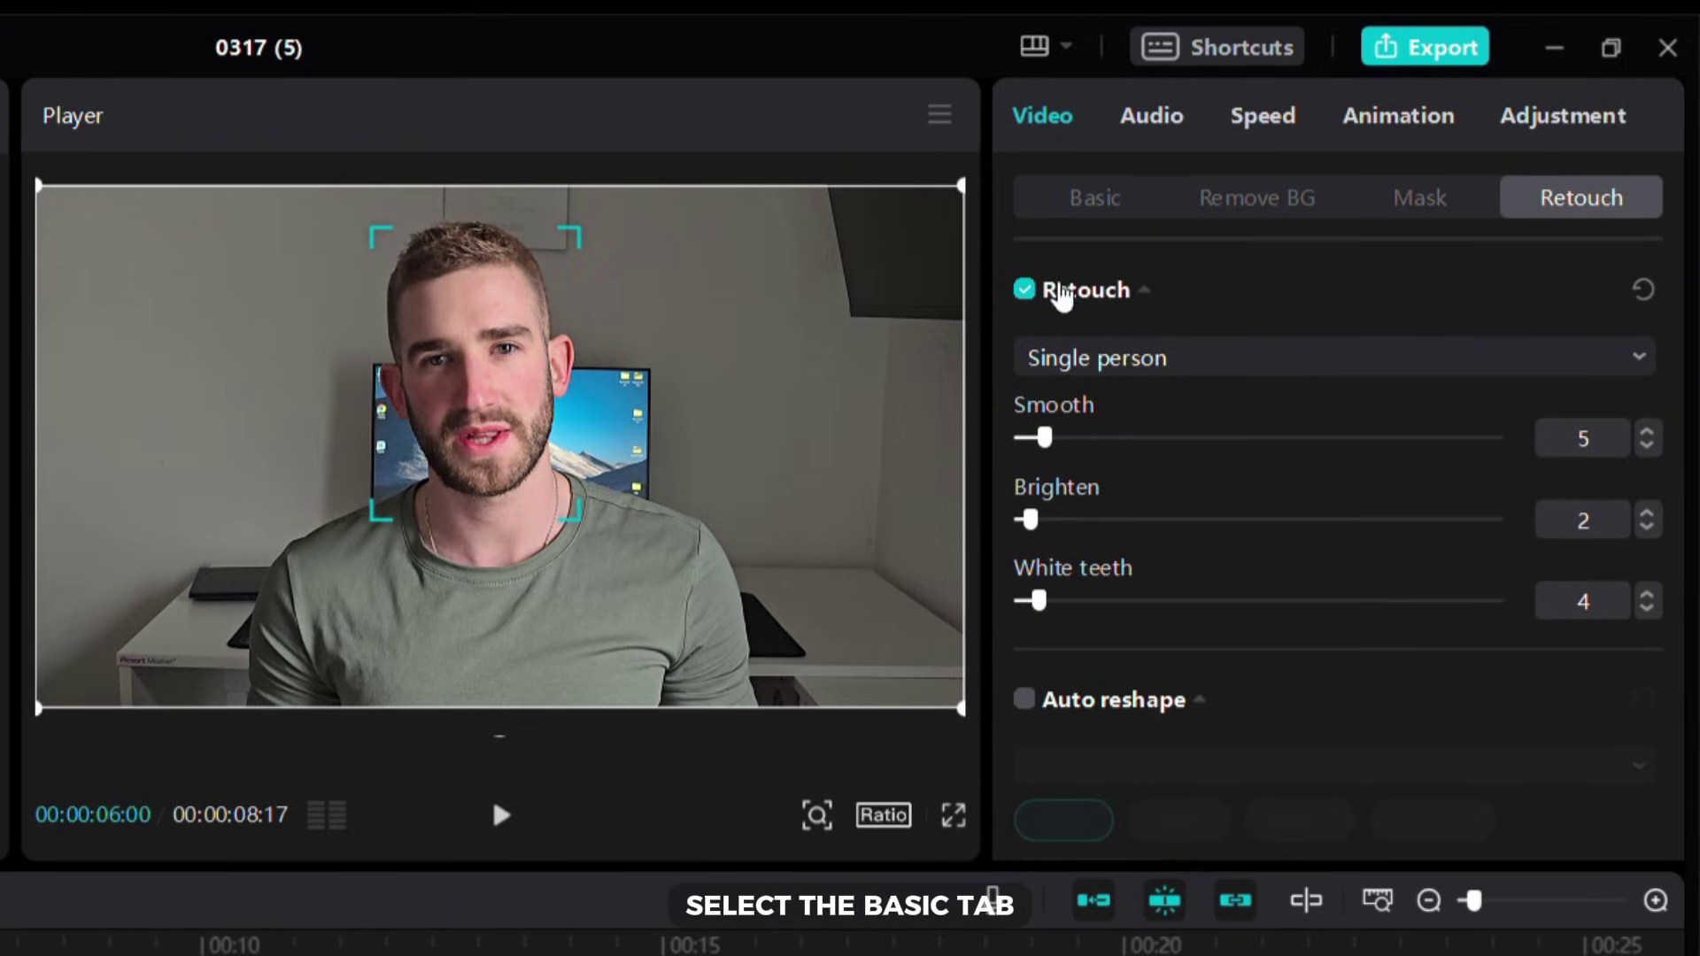
Switch on Reduce image noise in Video > Basic, keeping the Weak level.
click(1058, 221)
scroll(1167, 461, down, 5)
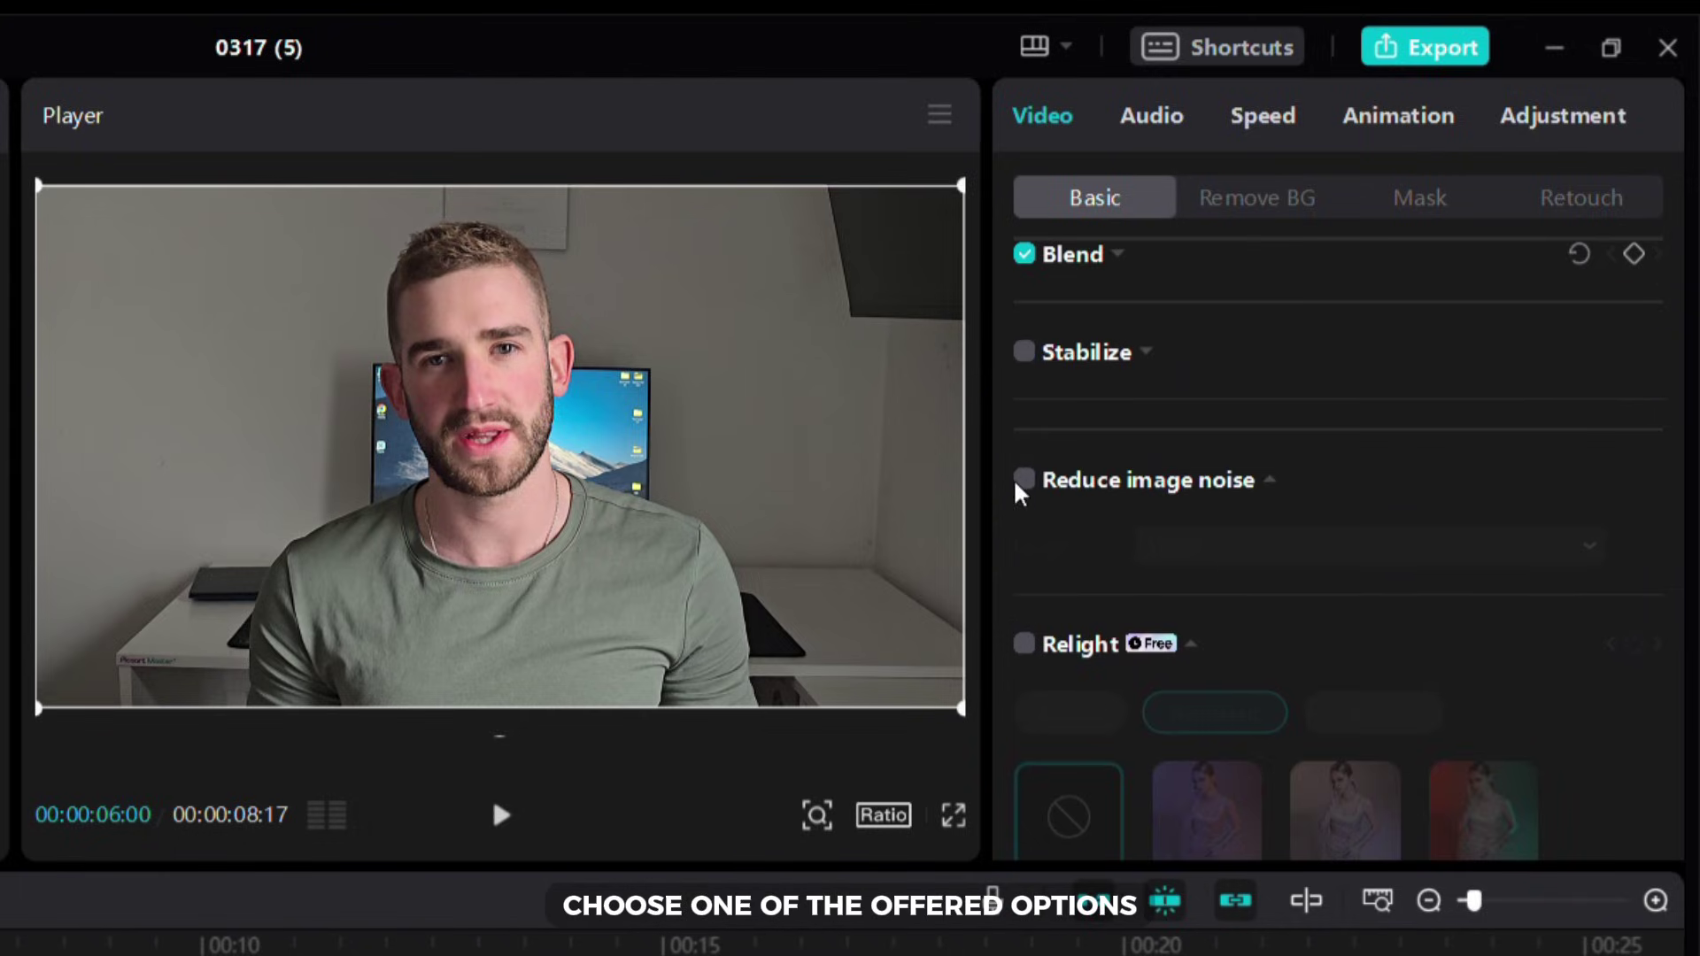
click(1024, 482)
click(1206, 558)
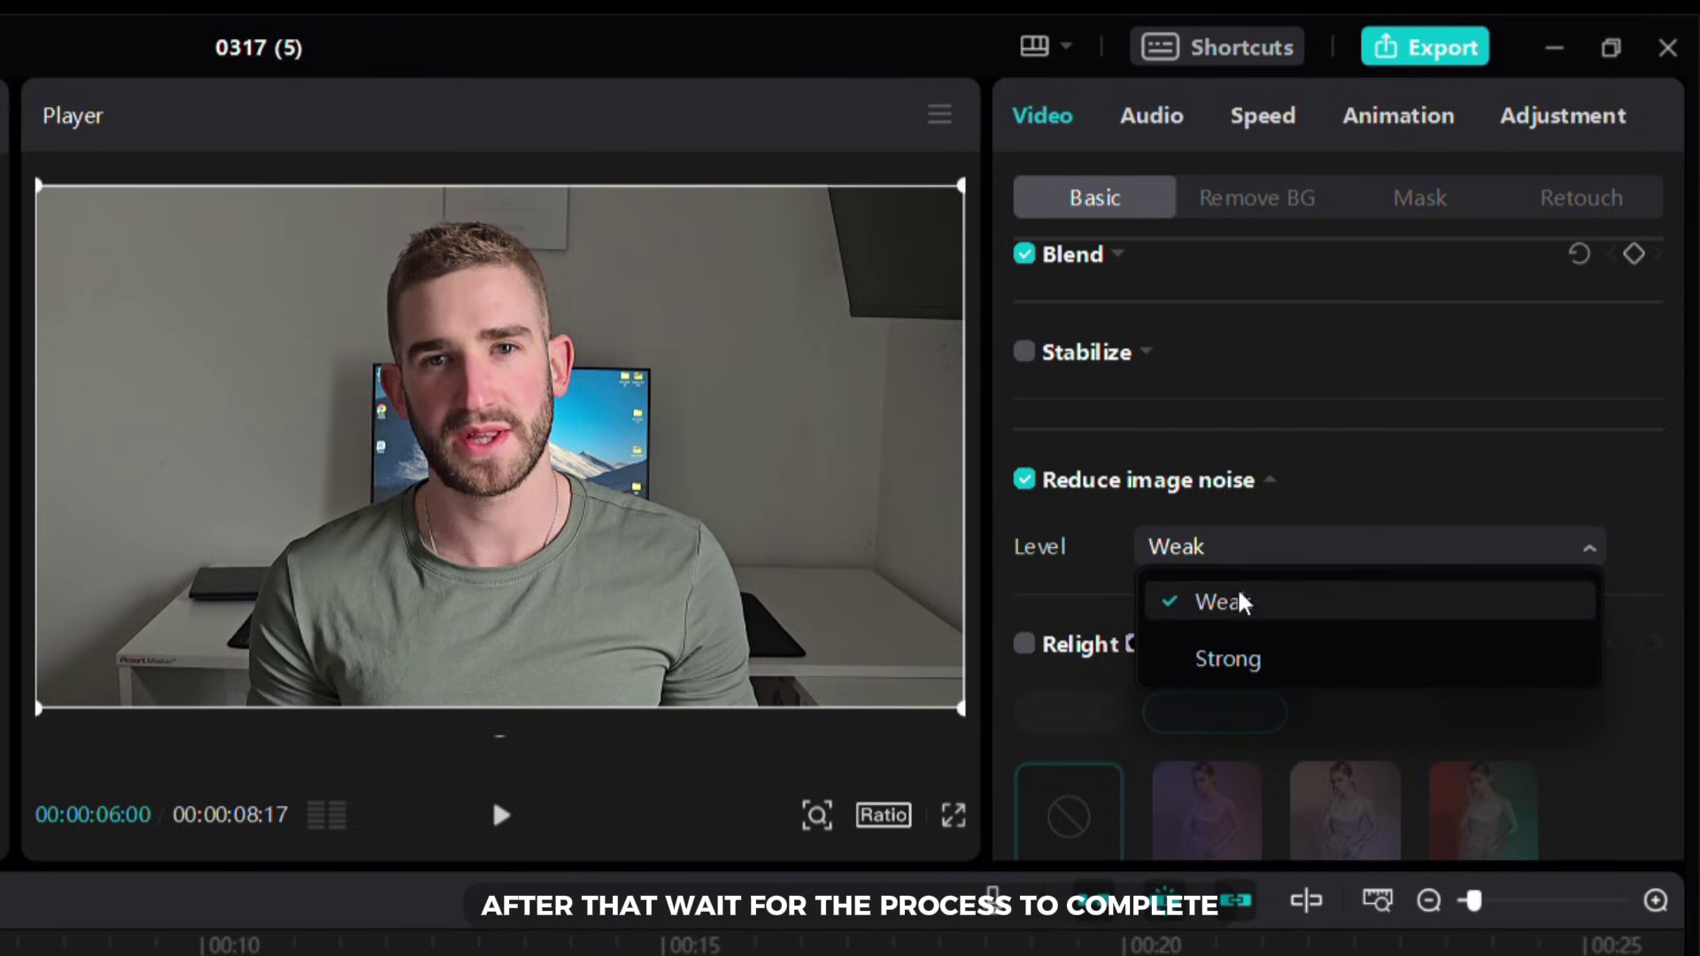
click(1229, 555)
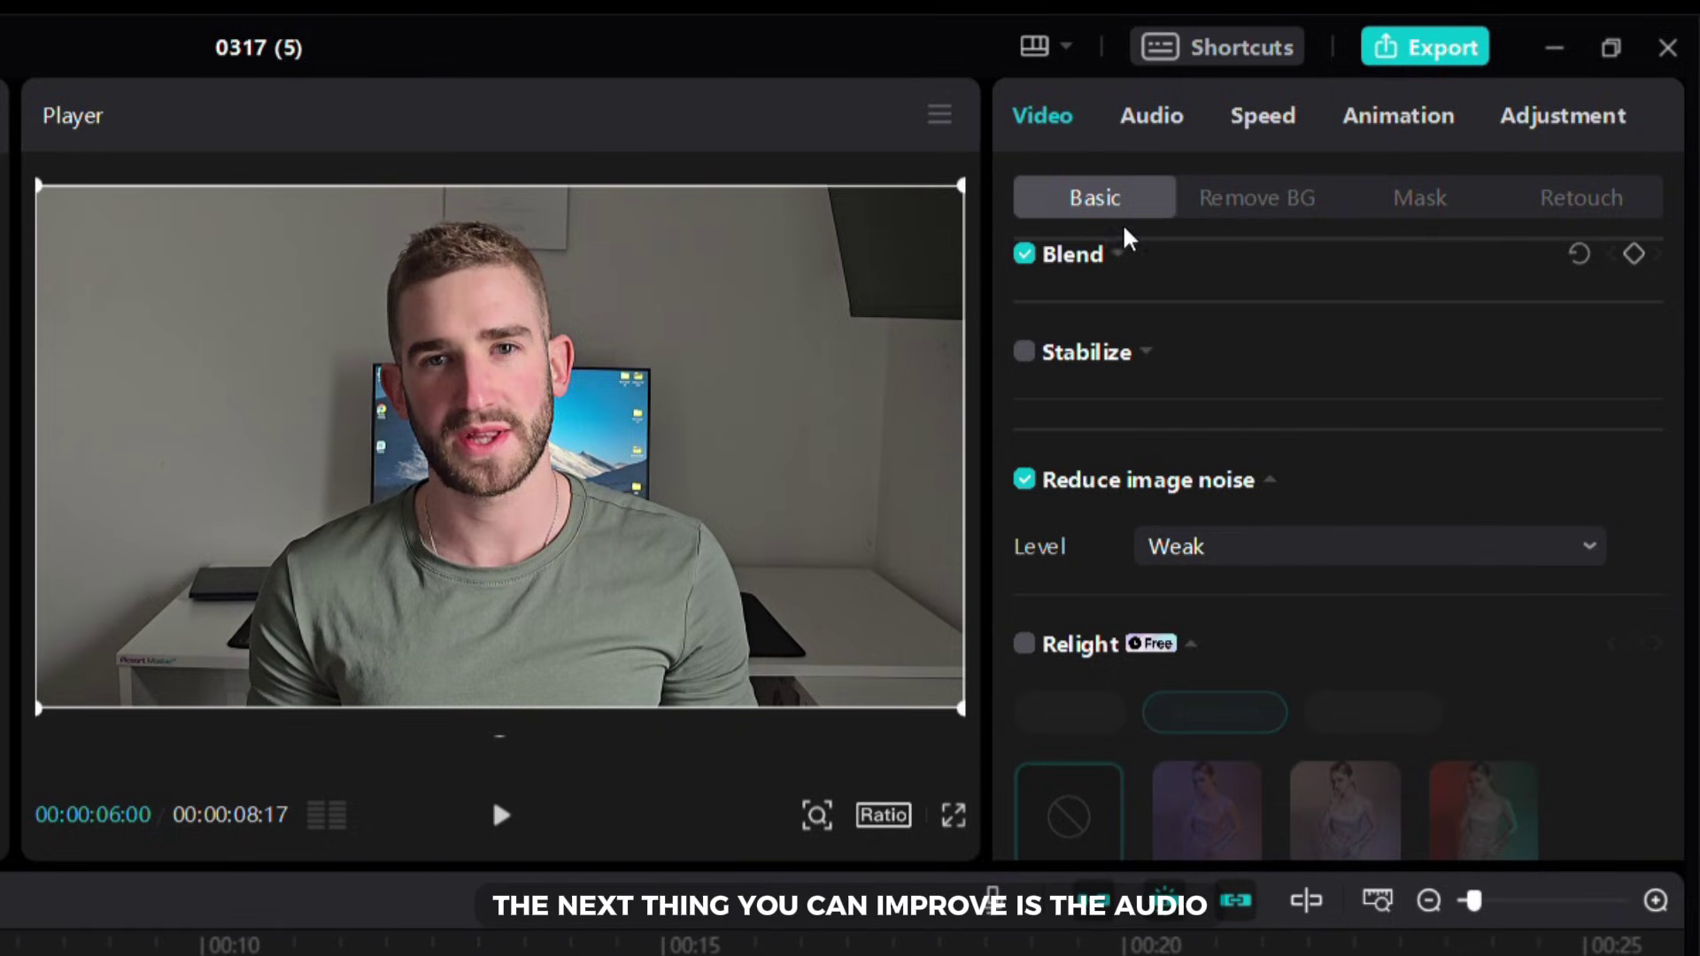
click(1122, 122)
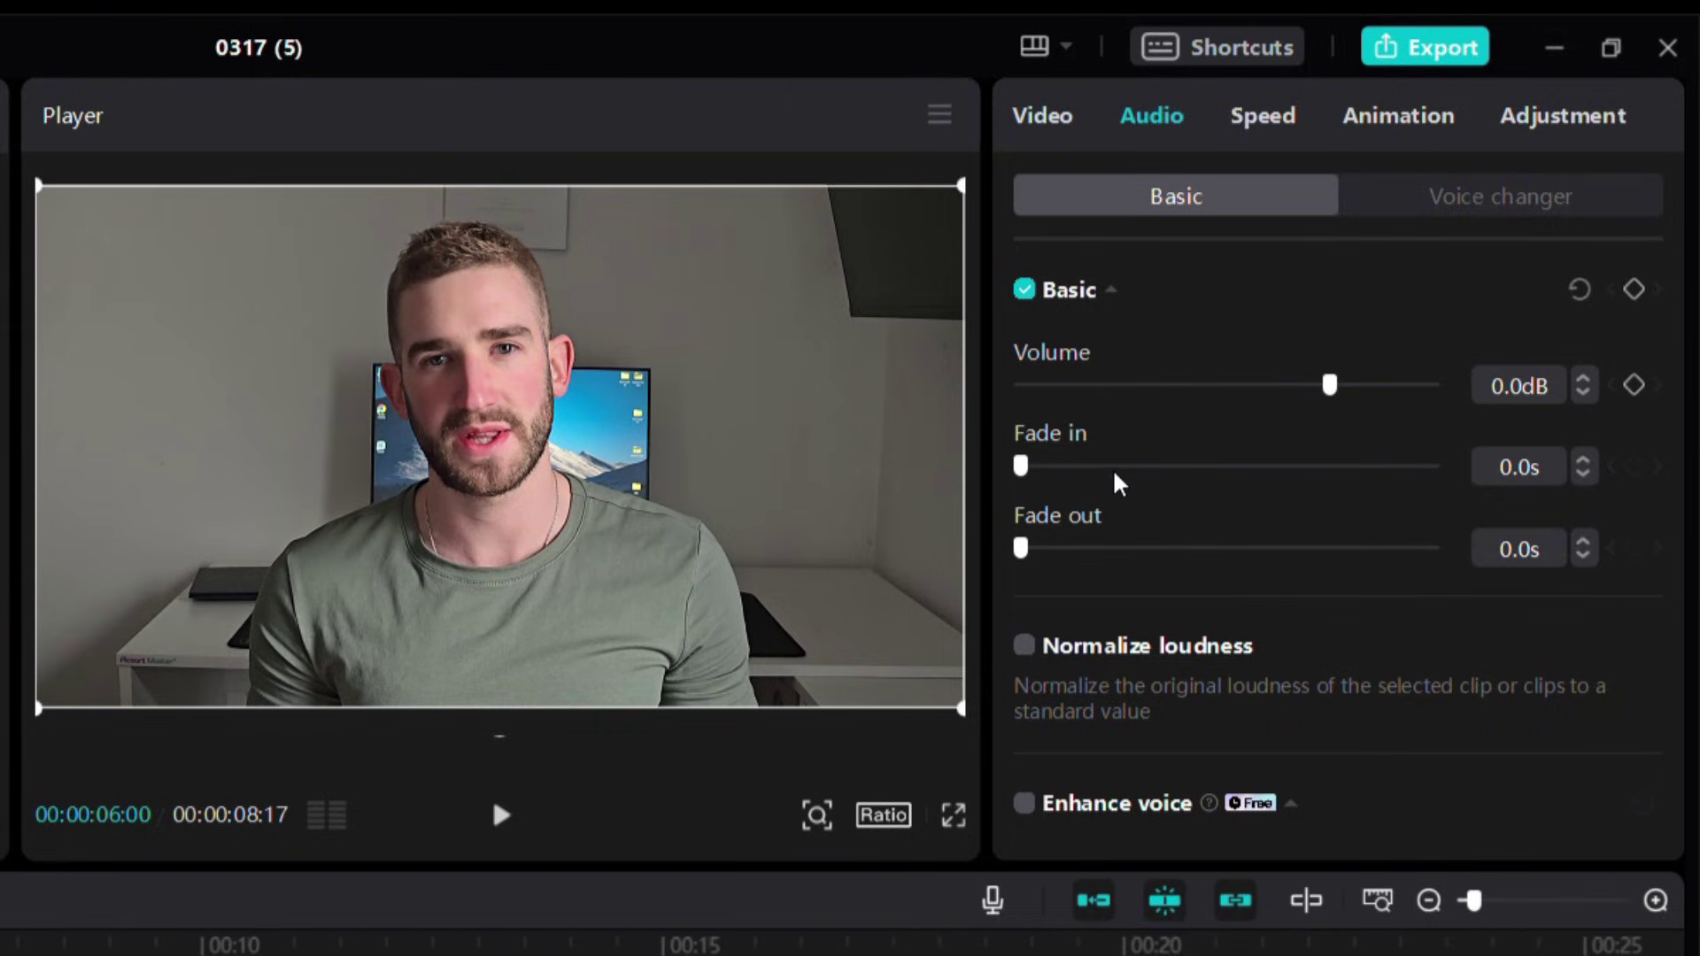
Enable Reduce noise and Enhance voice with Noise cleanup 50, playing the clip to compare.
scroll(1114, 491, down, 2)
scroll(1114, 494, down, 3)
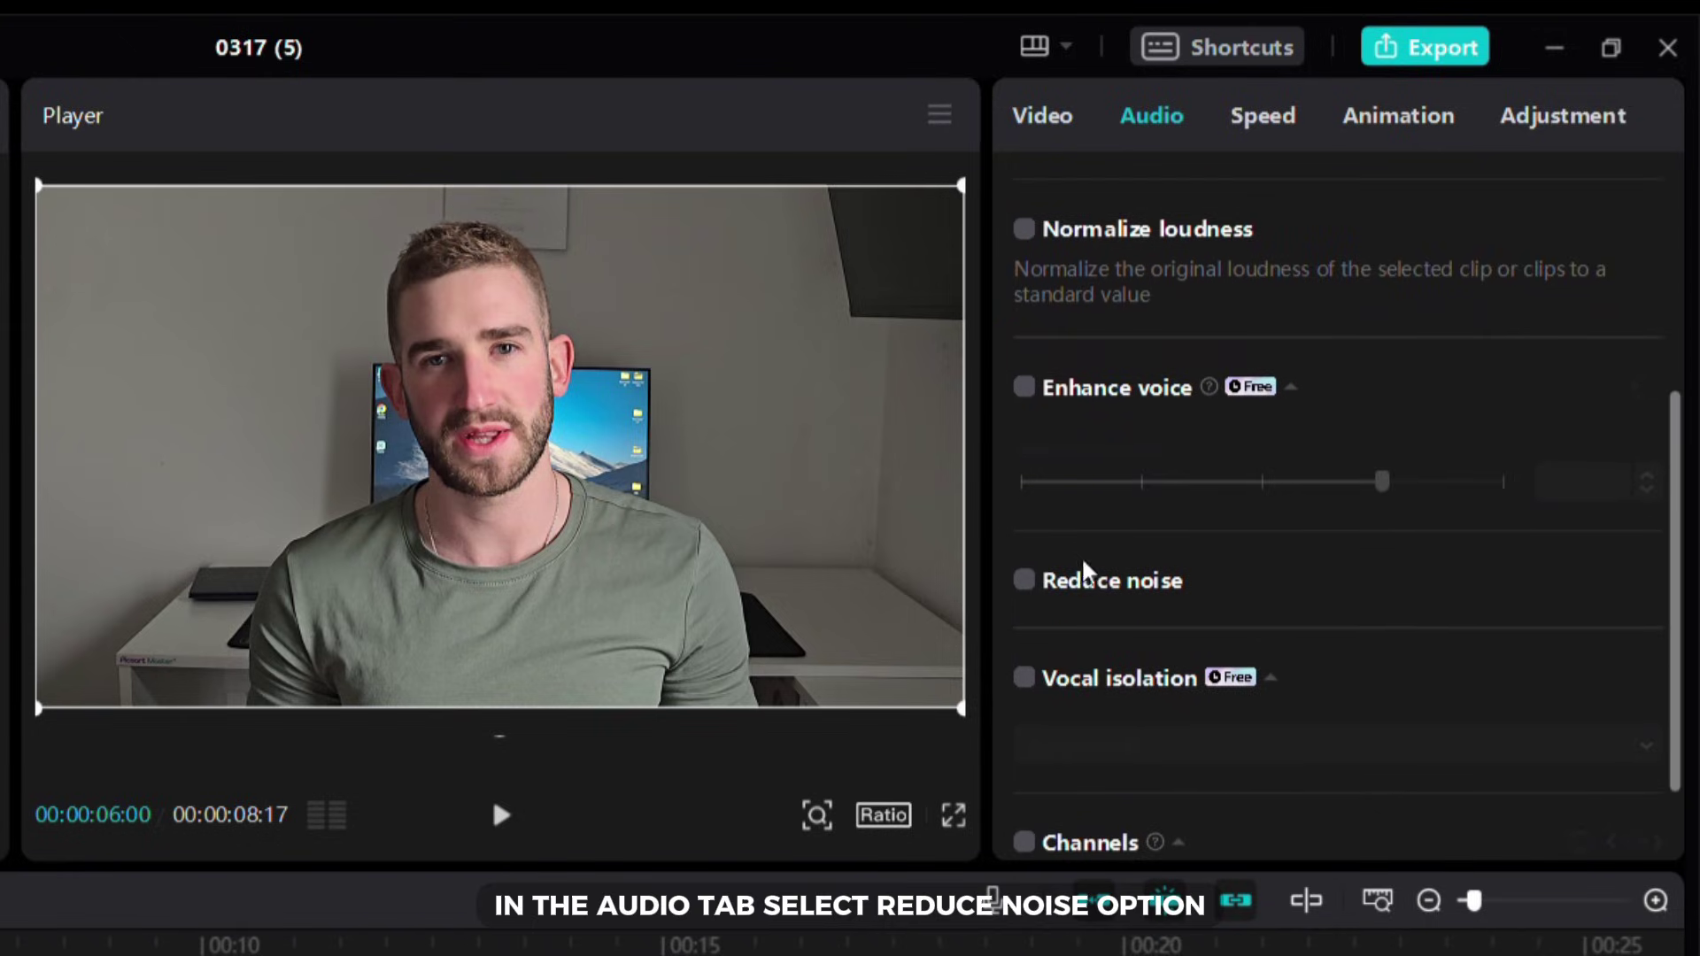
click(1025, 582)
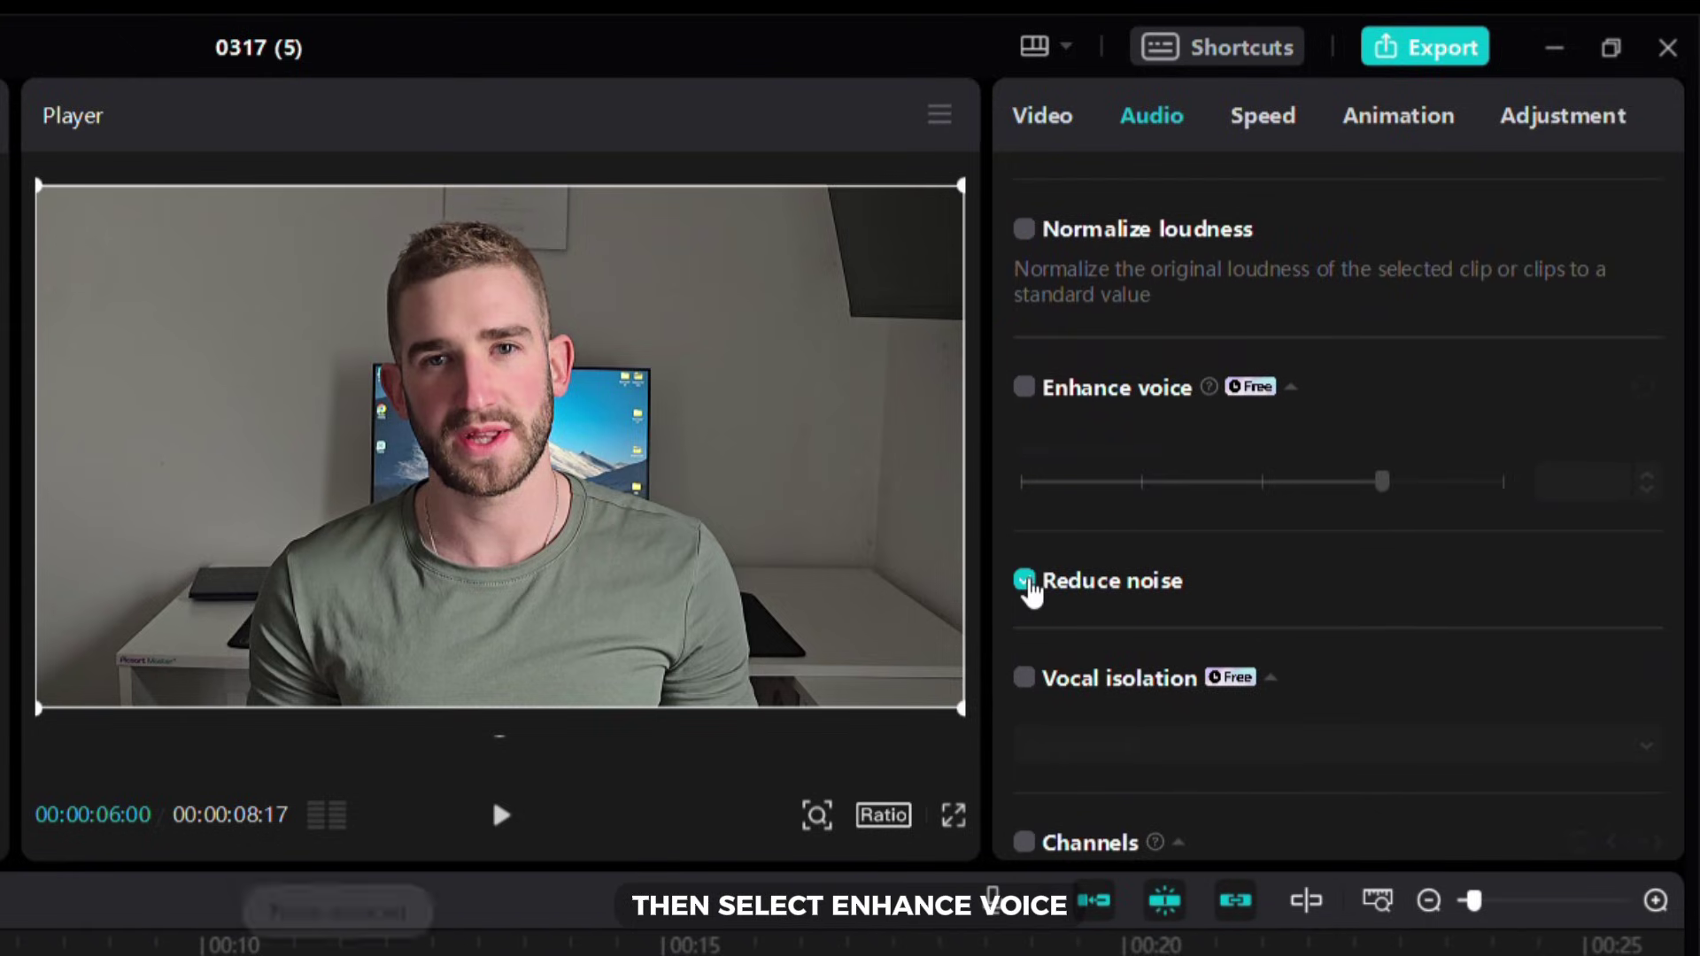
click(1023, 387)
click(1289, 482)
drag(1283, 483, 1266, 482)
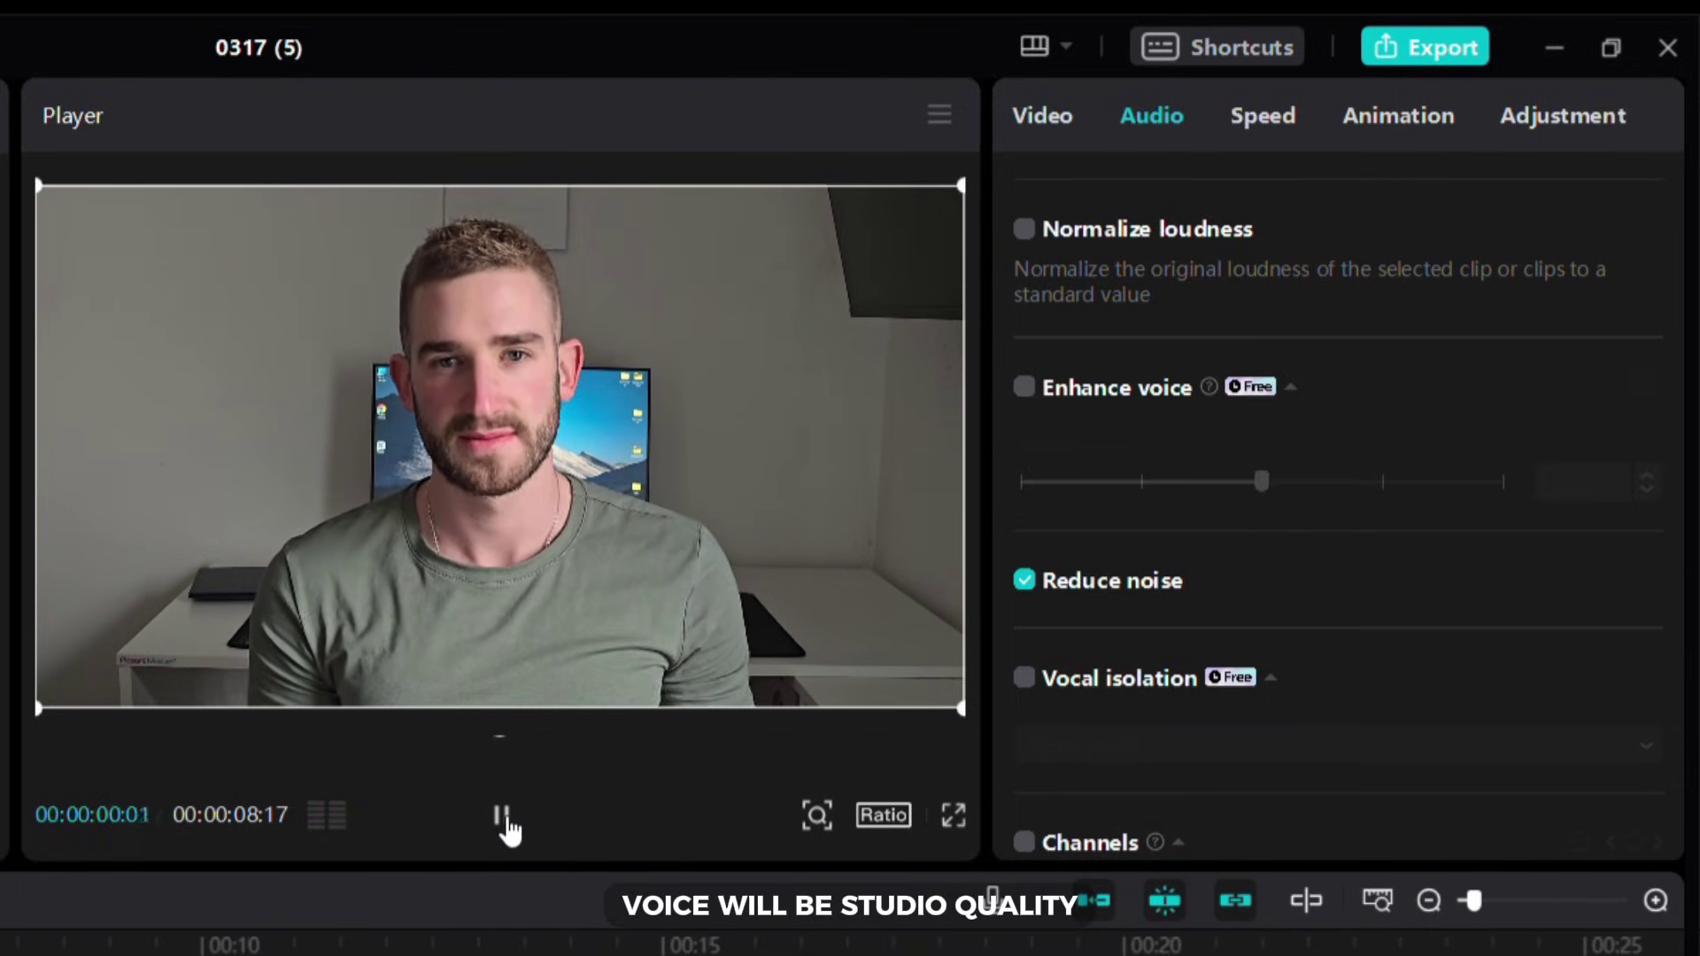
click(1022, 389)
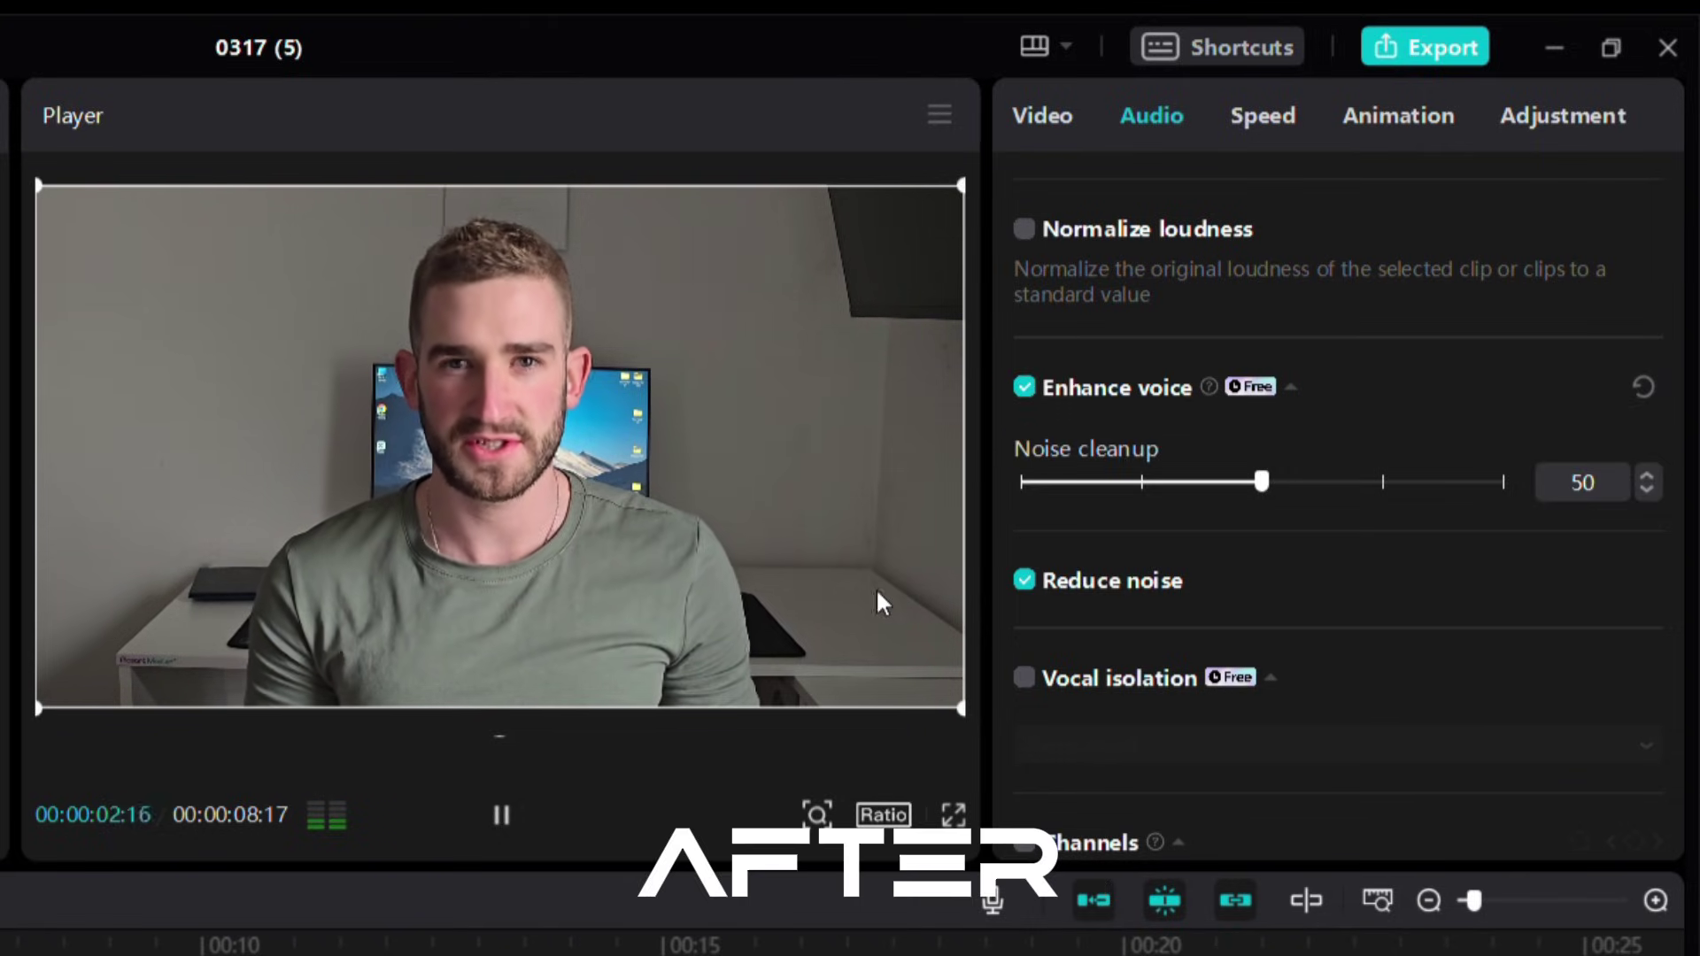
click(502, 816)
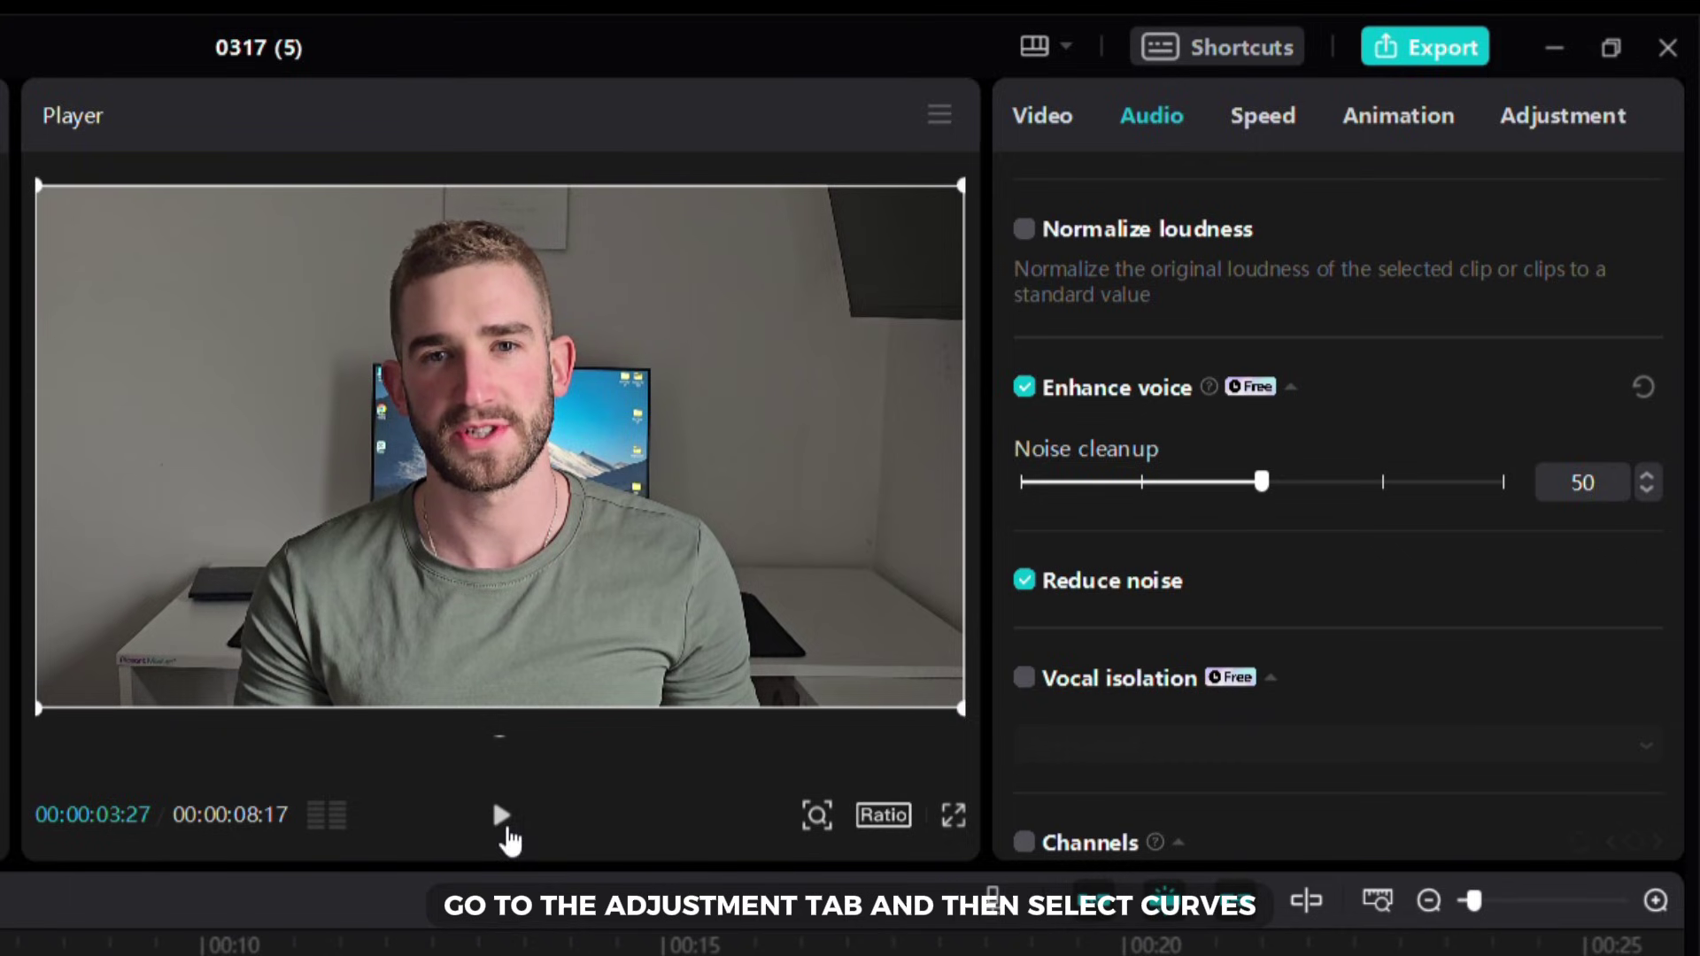
In Adjustment > Curves, raise an upper Luma point and lower a shadow point.
click(1562, 131)
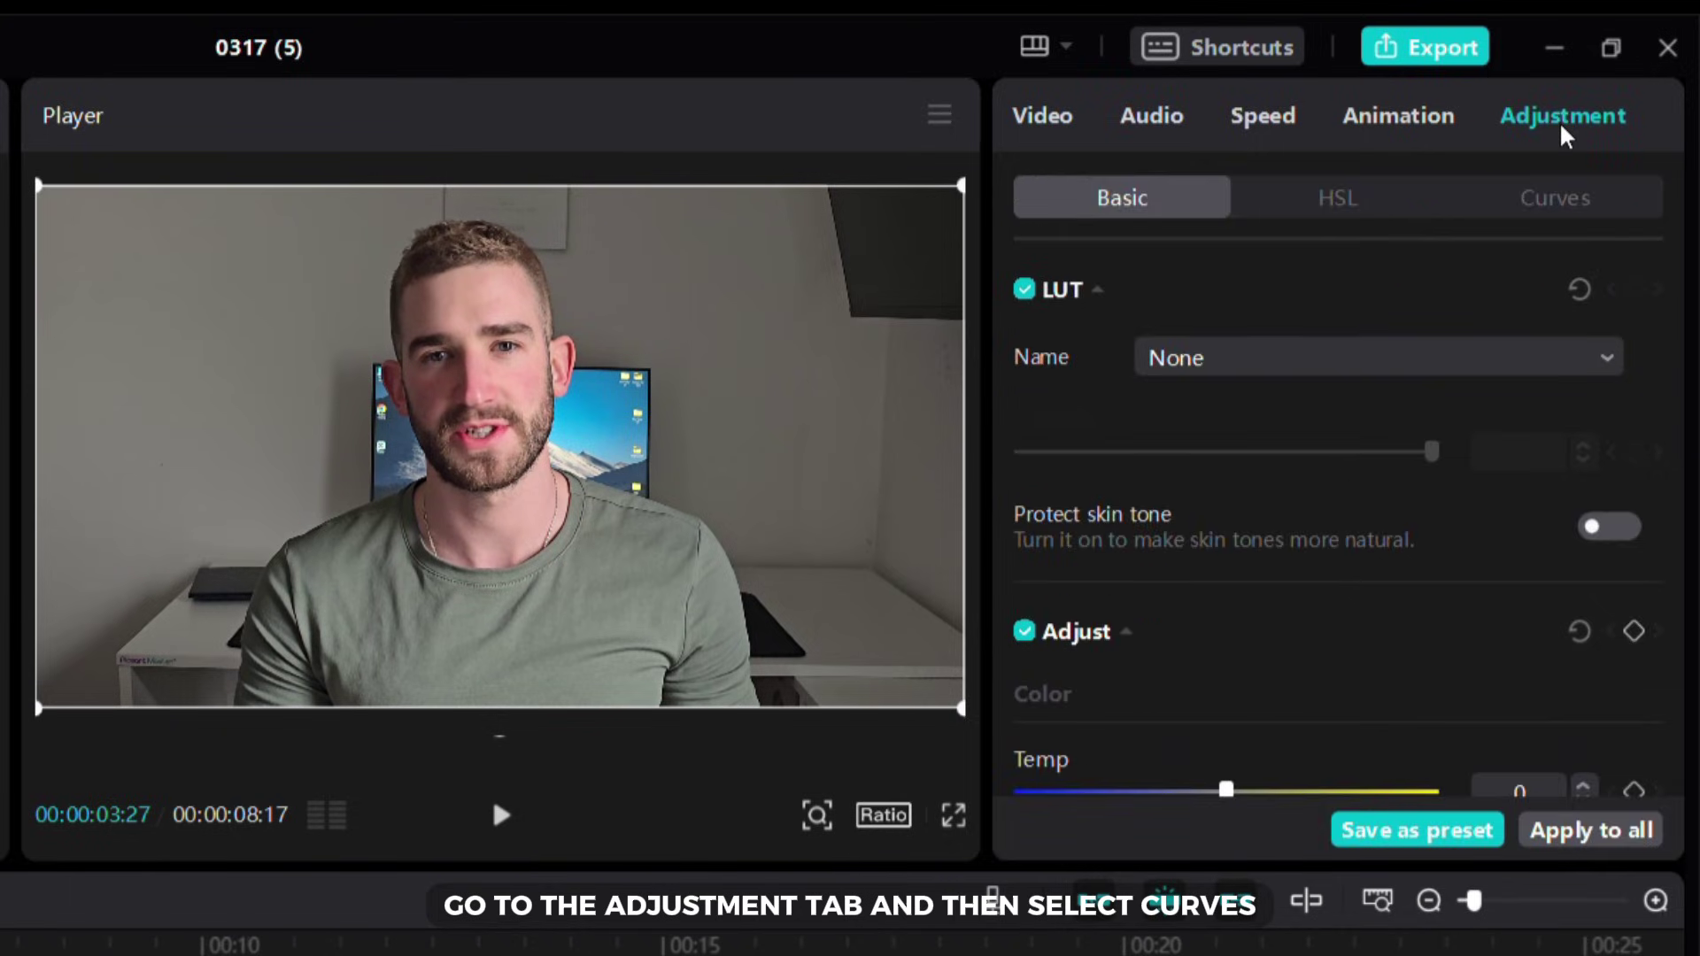
click(1570, 200)
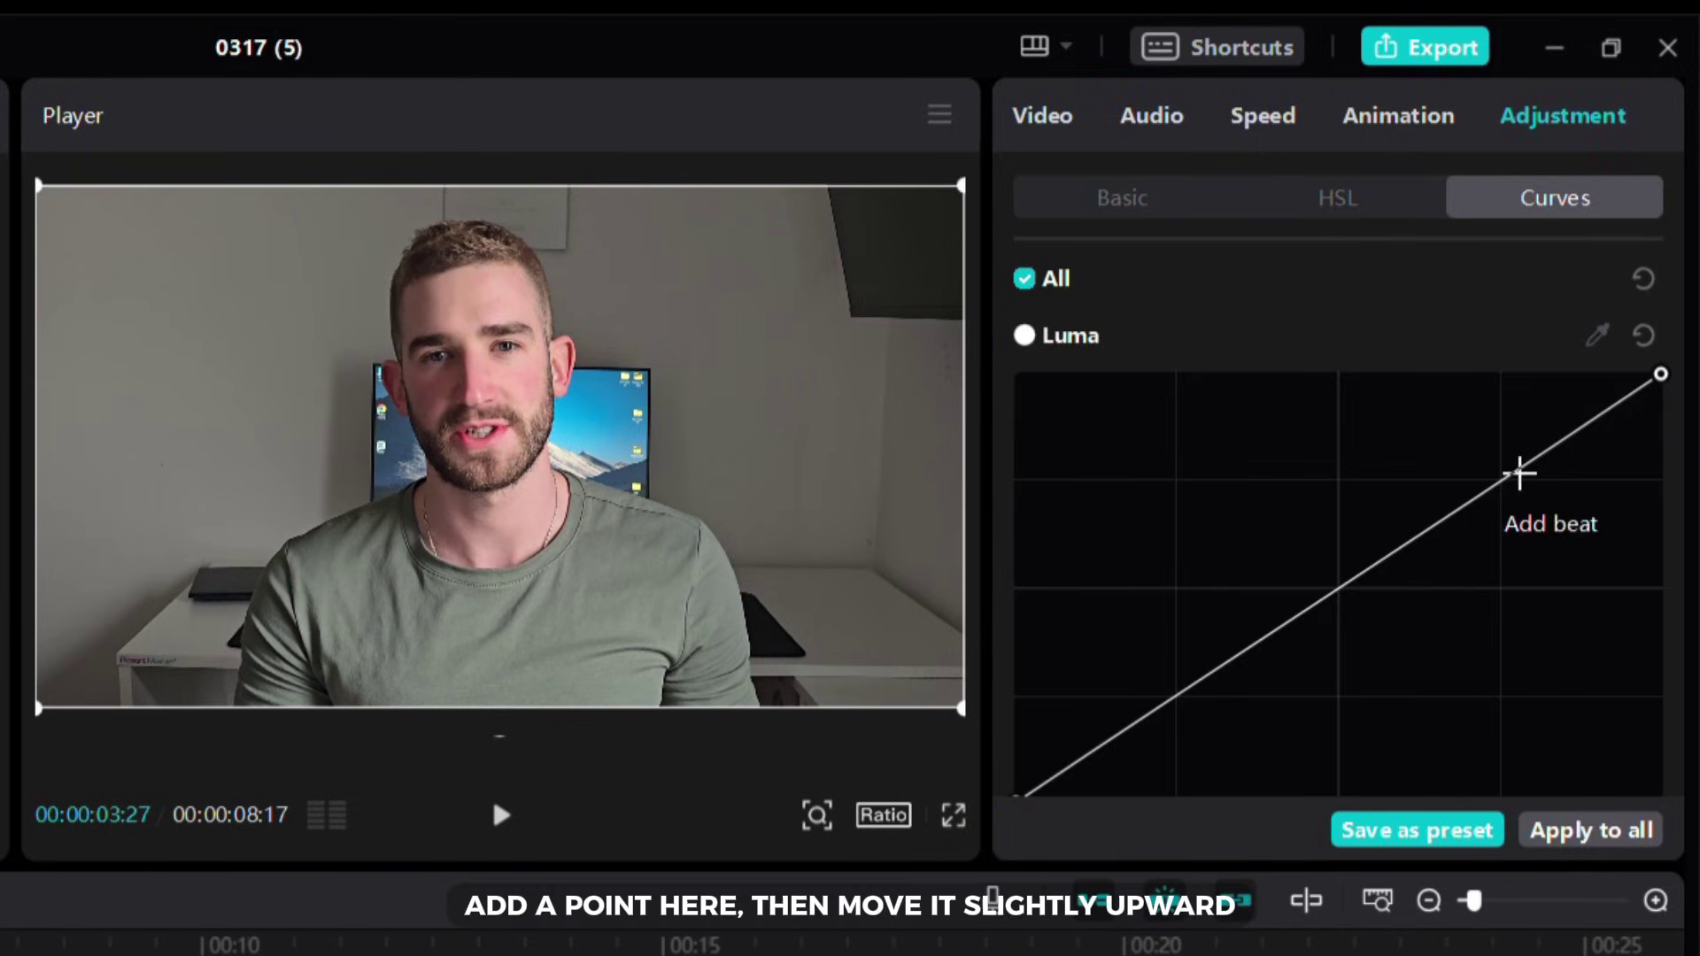
click(1506, 478)
drag(1498, 474, 1492, 466)
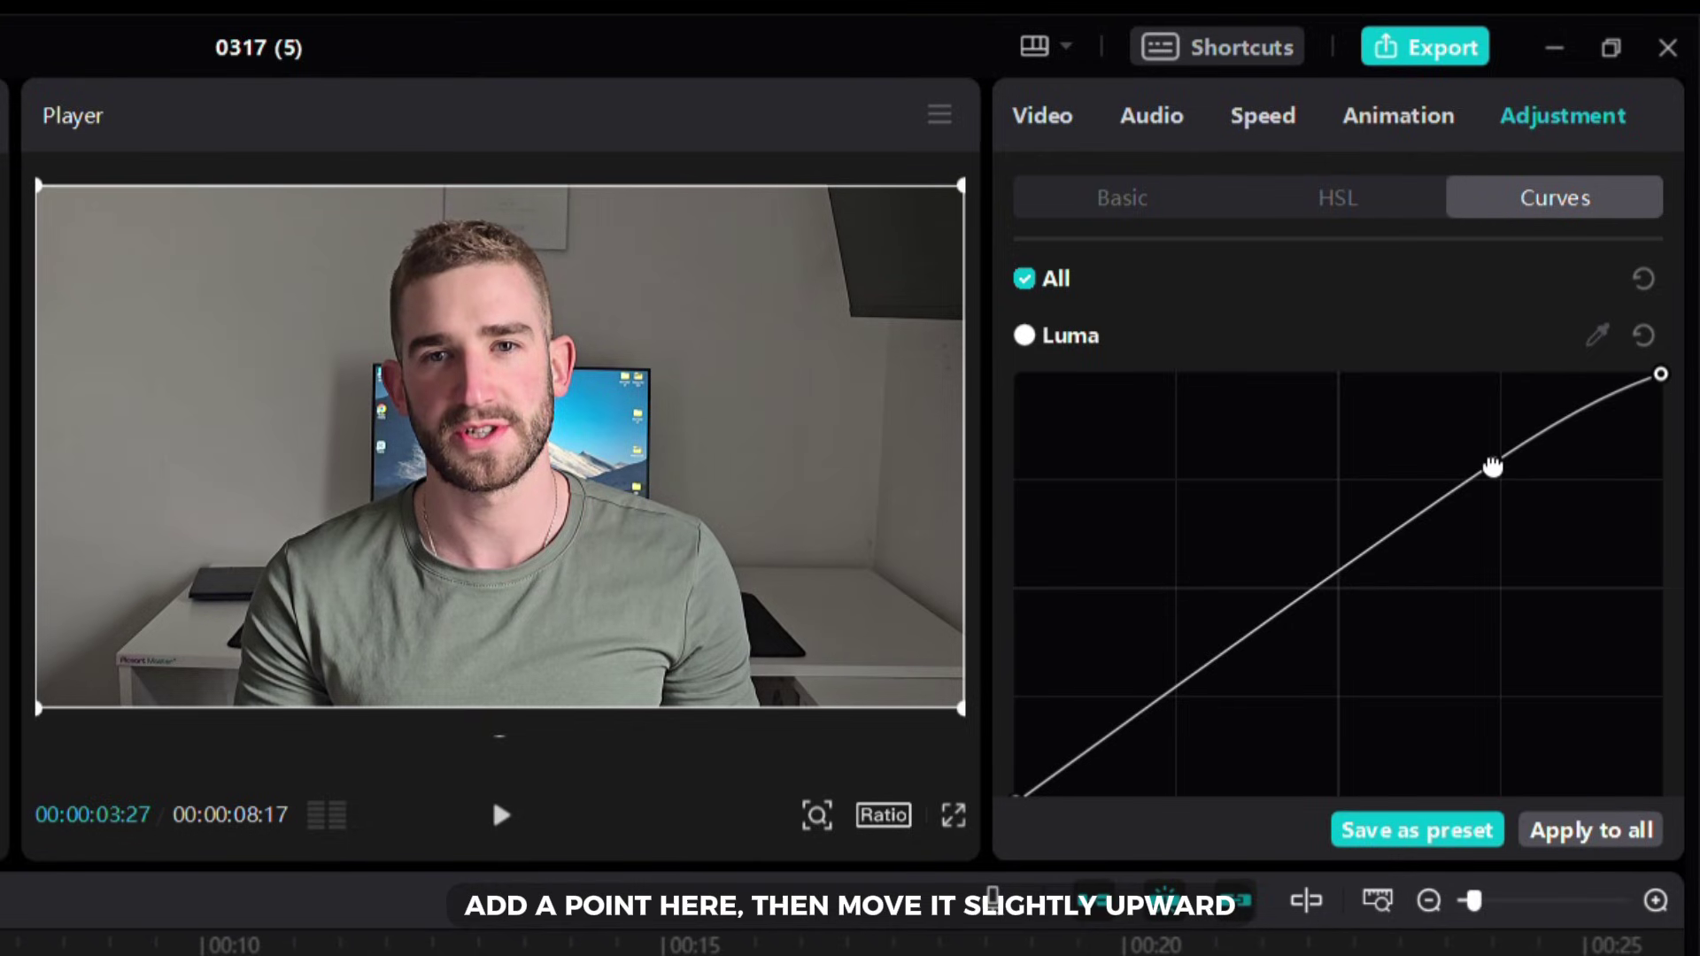
click(1167, 690)
drag(1169, 694, 1172, 708)
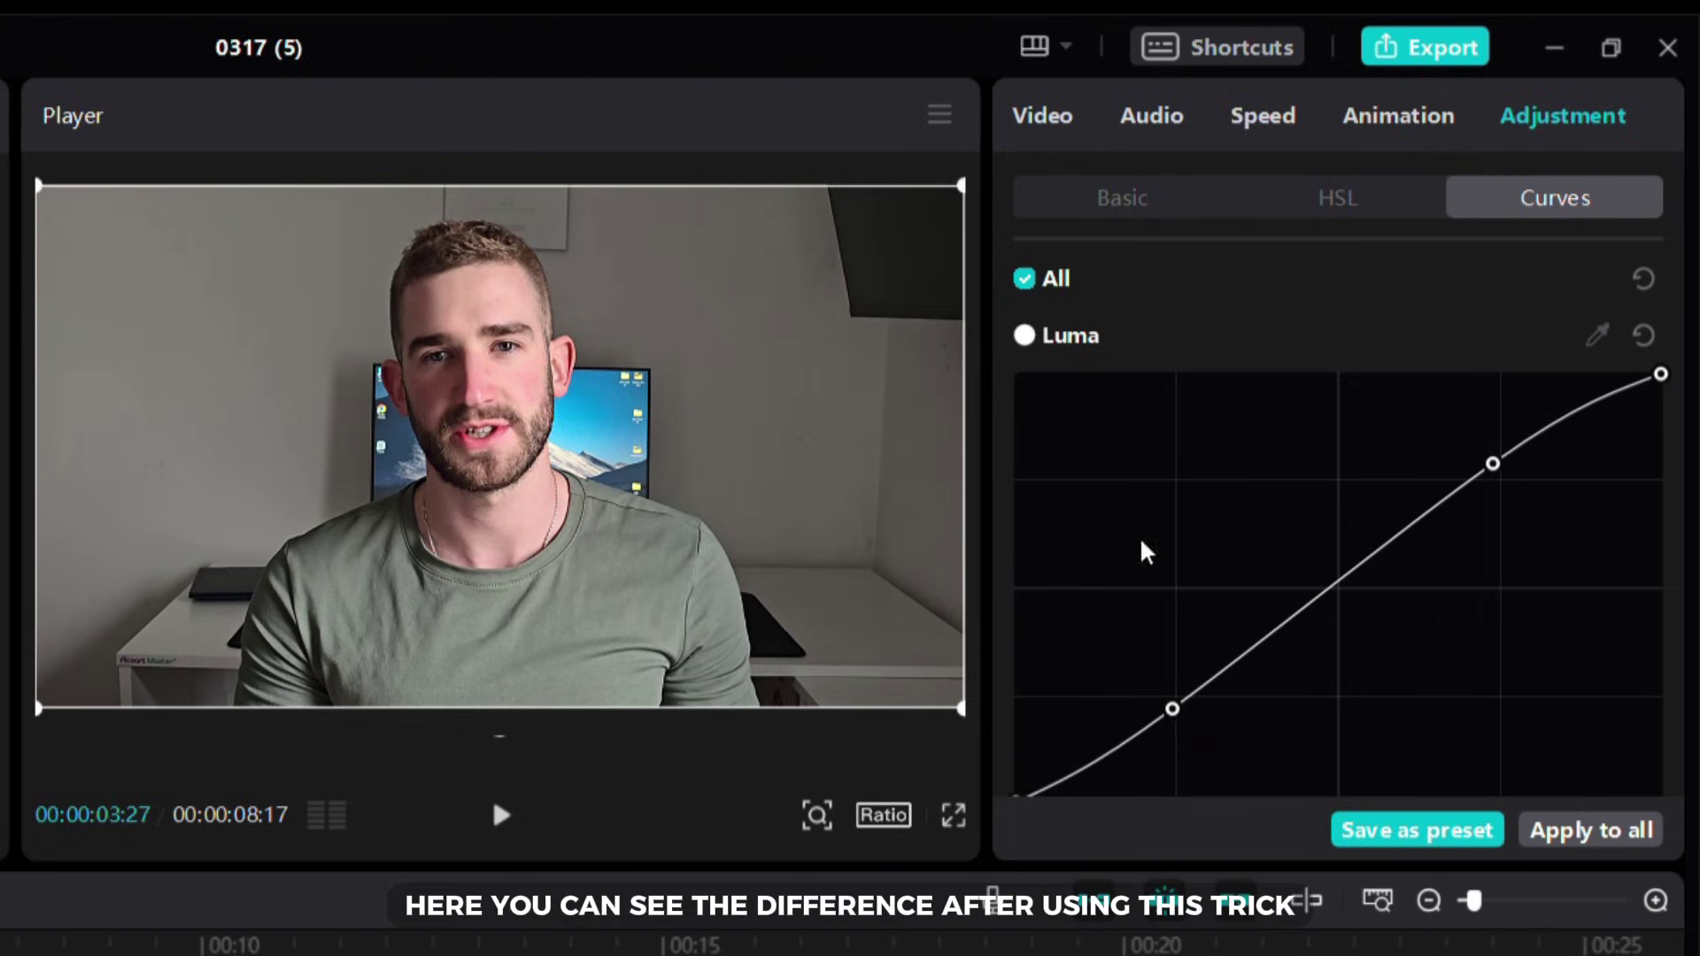
Toggle the curve adjustment off and on to compare, leaving it enabled.
click(1024, 282)
click(1024, 281)
click(1024, 282)
click(1025, 281)
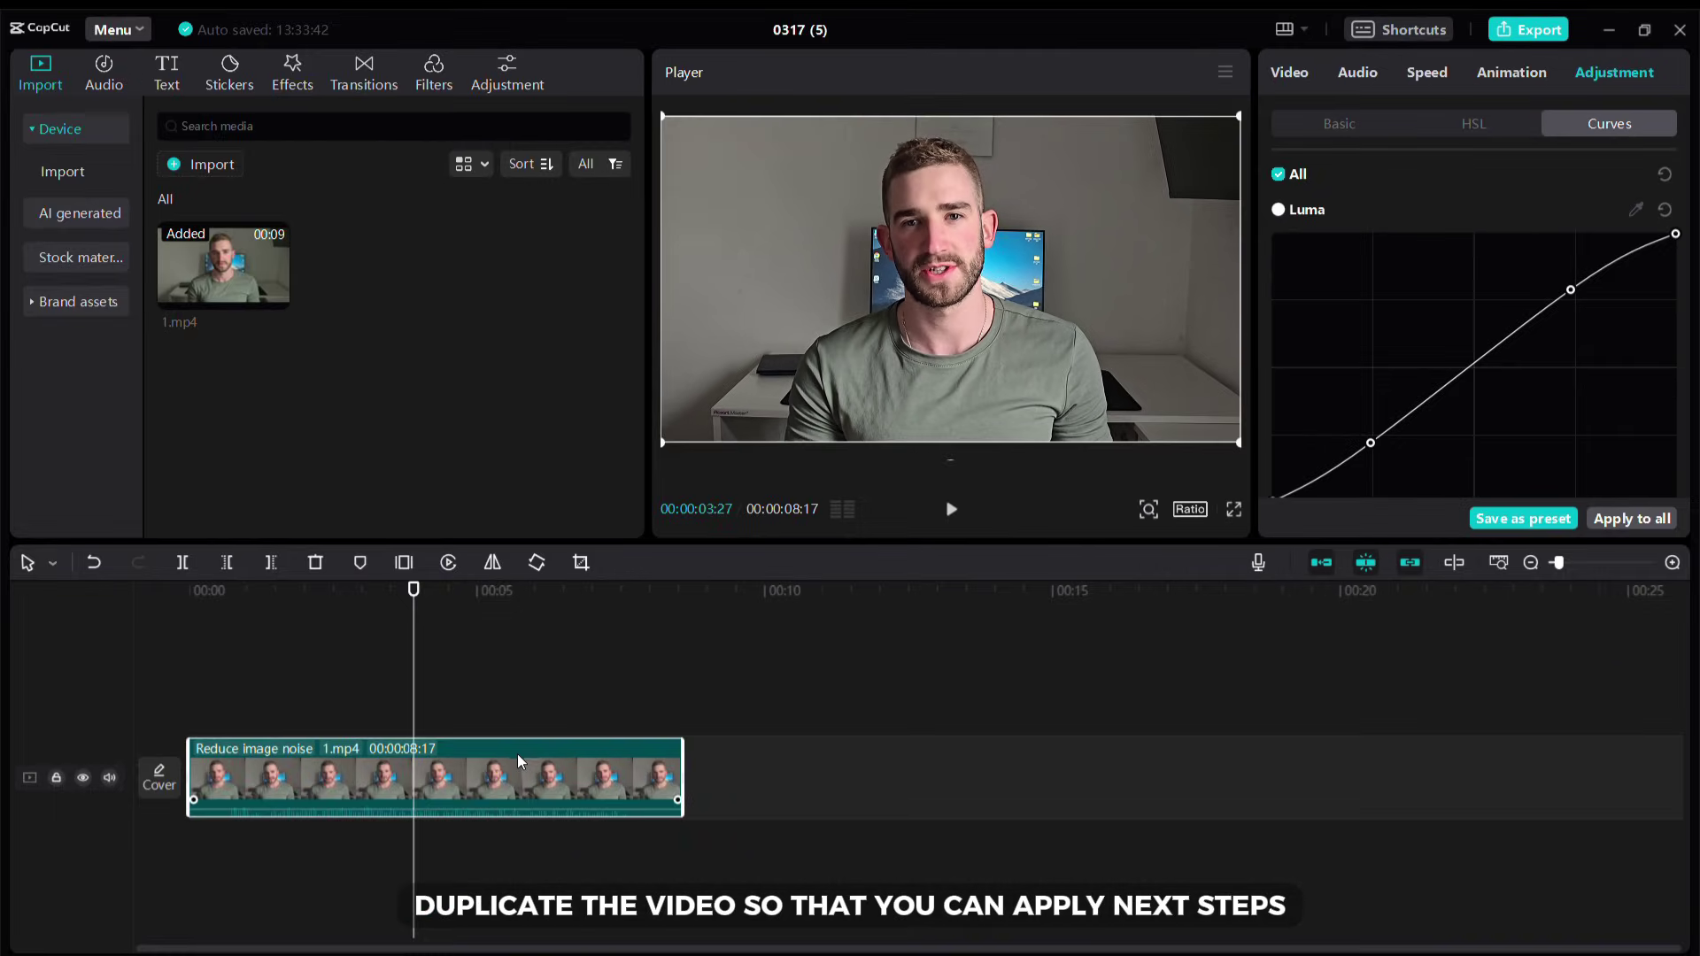
Copy the 1.mp4 clip and paste it onto a new track above the original.
right_click(520, 761)
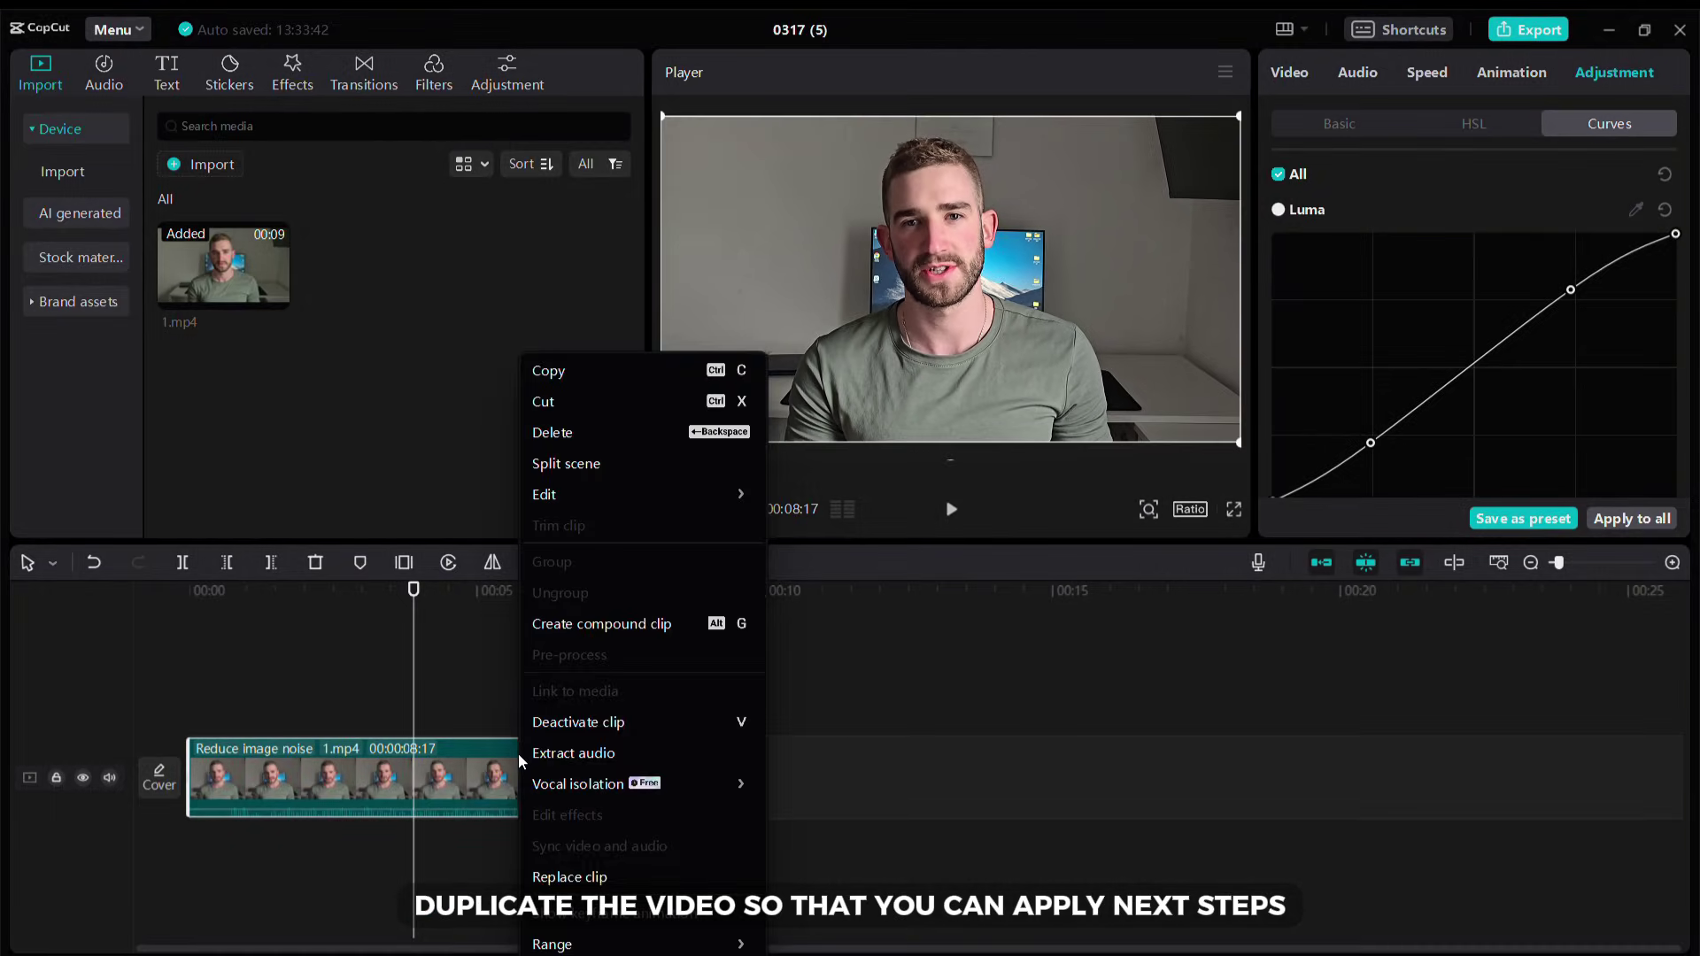
click(595, 370)
click(486, 677)
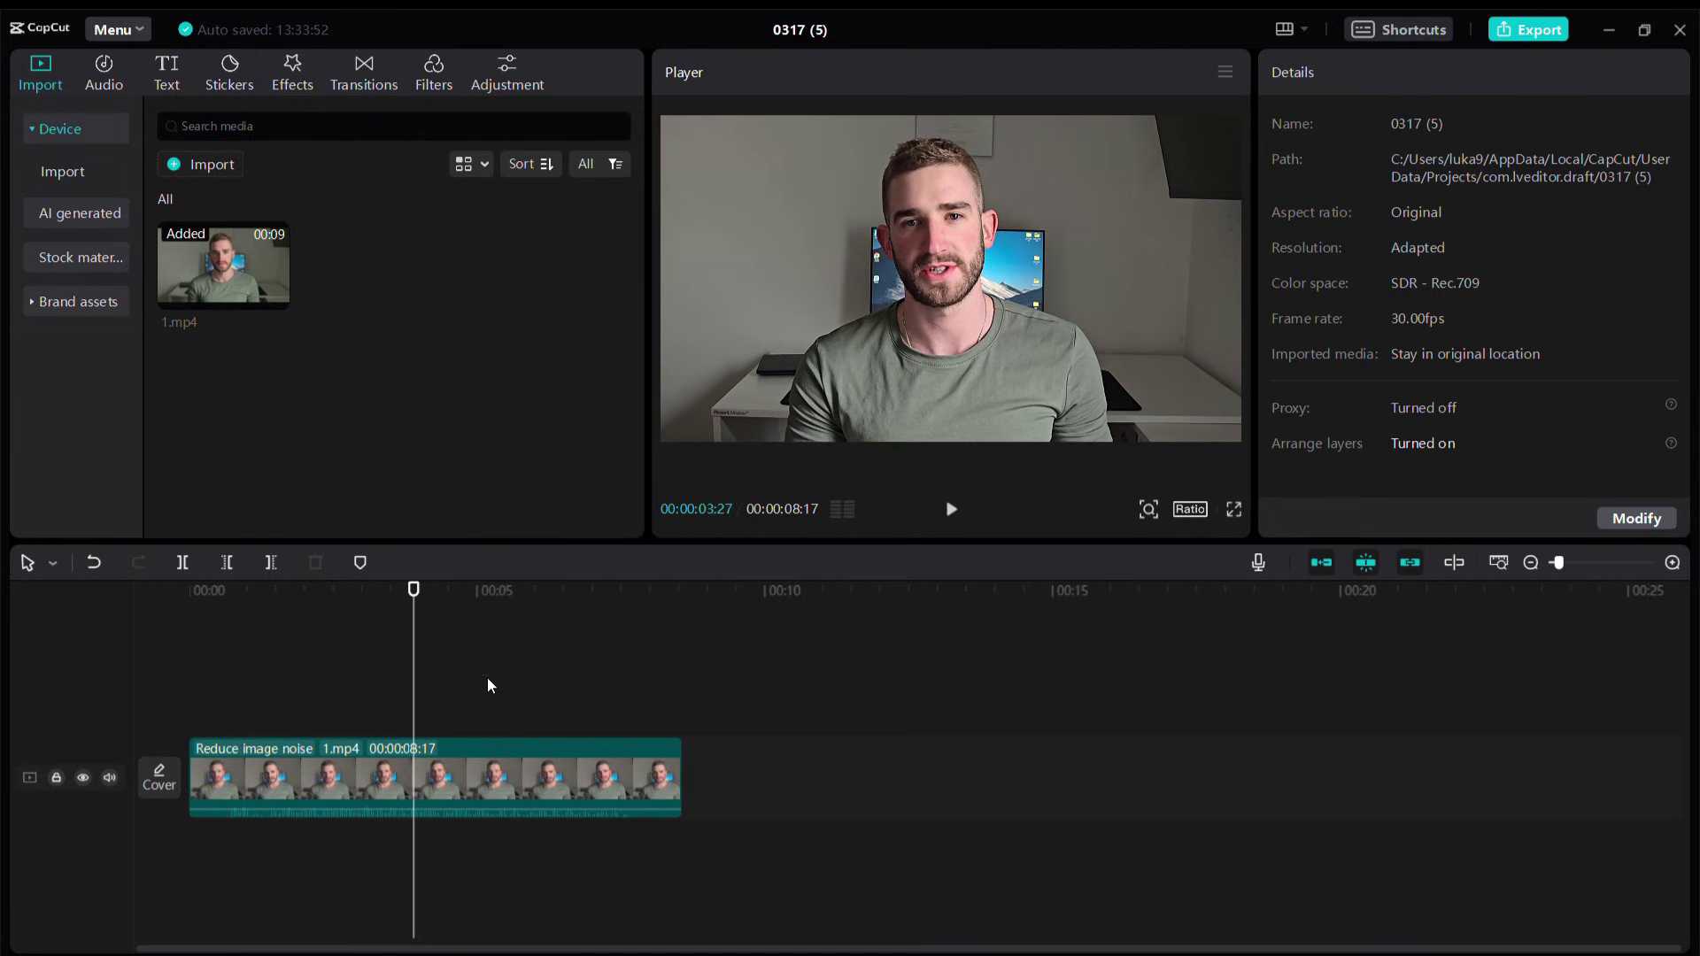
click(177, 684)
right_click(216, 678)
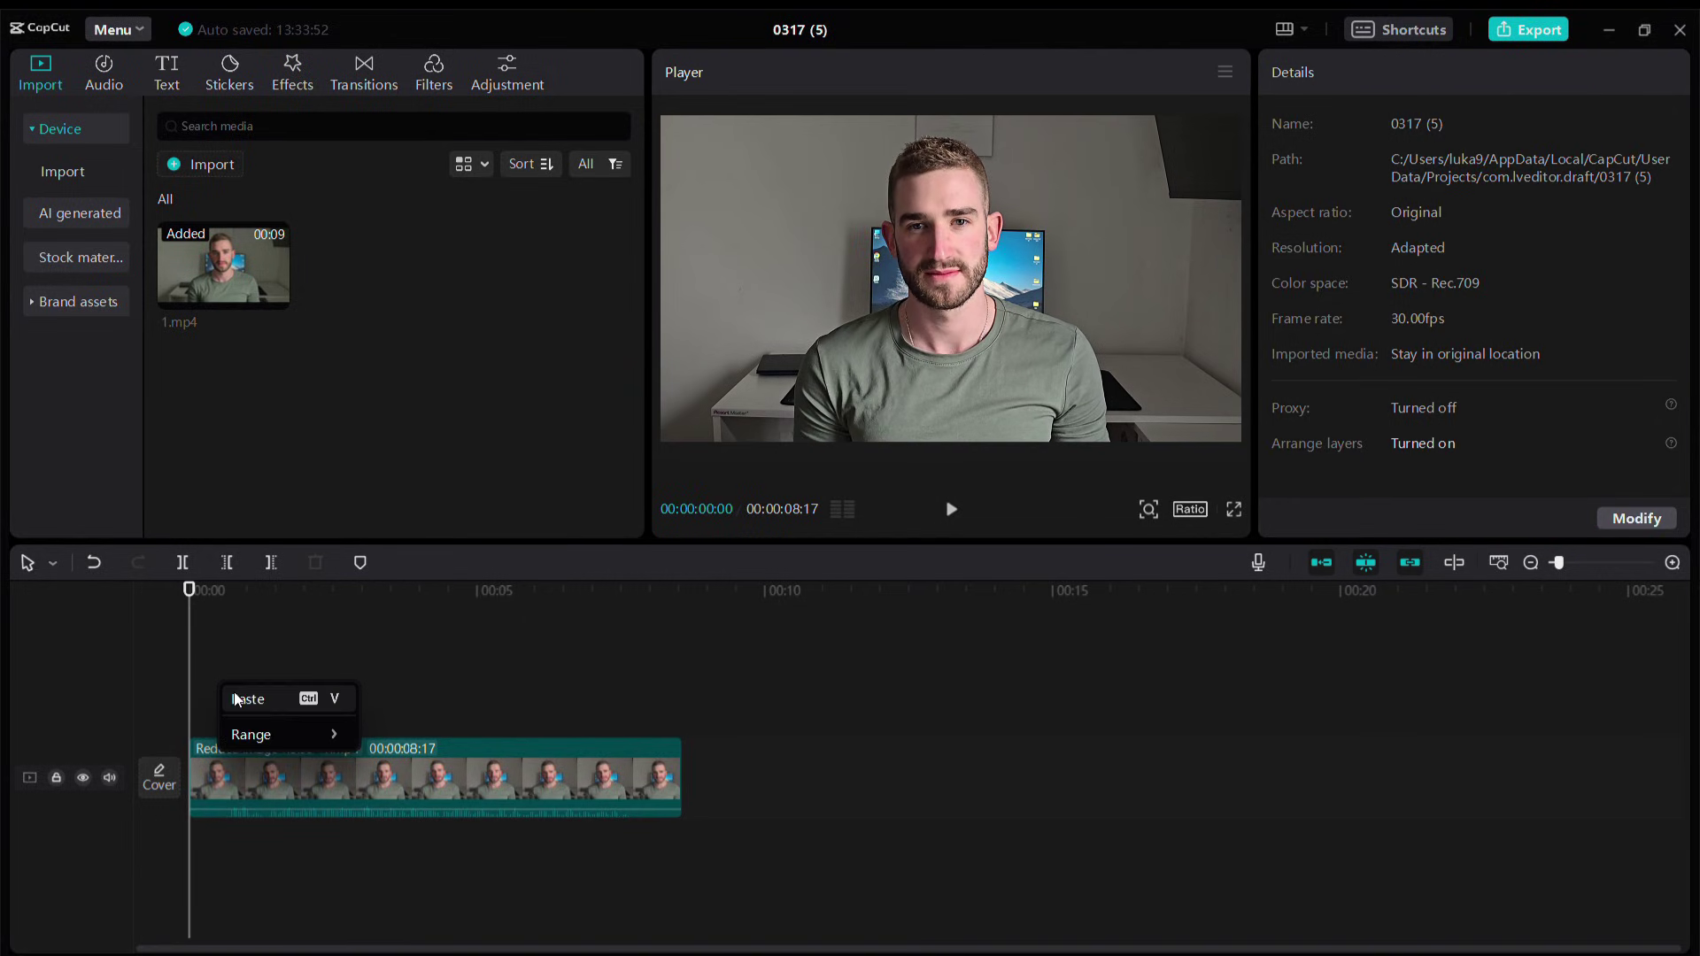
click(257, 699)
Scale the original lower clip up to 105% in Video > Basic.
click(298, 763)
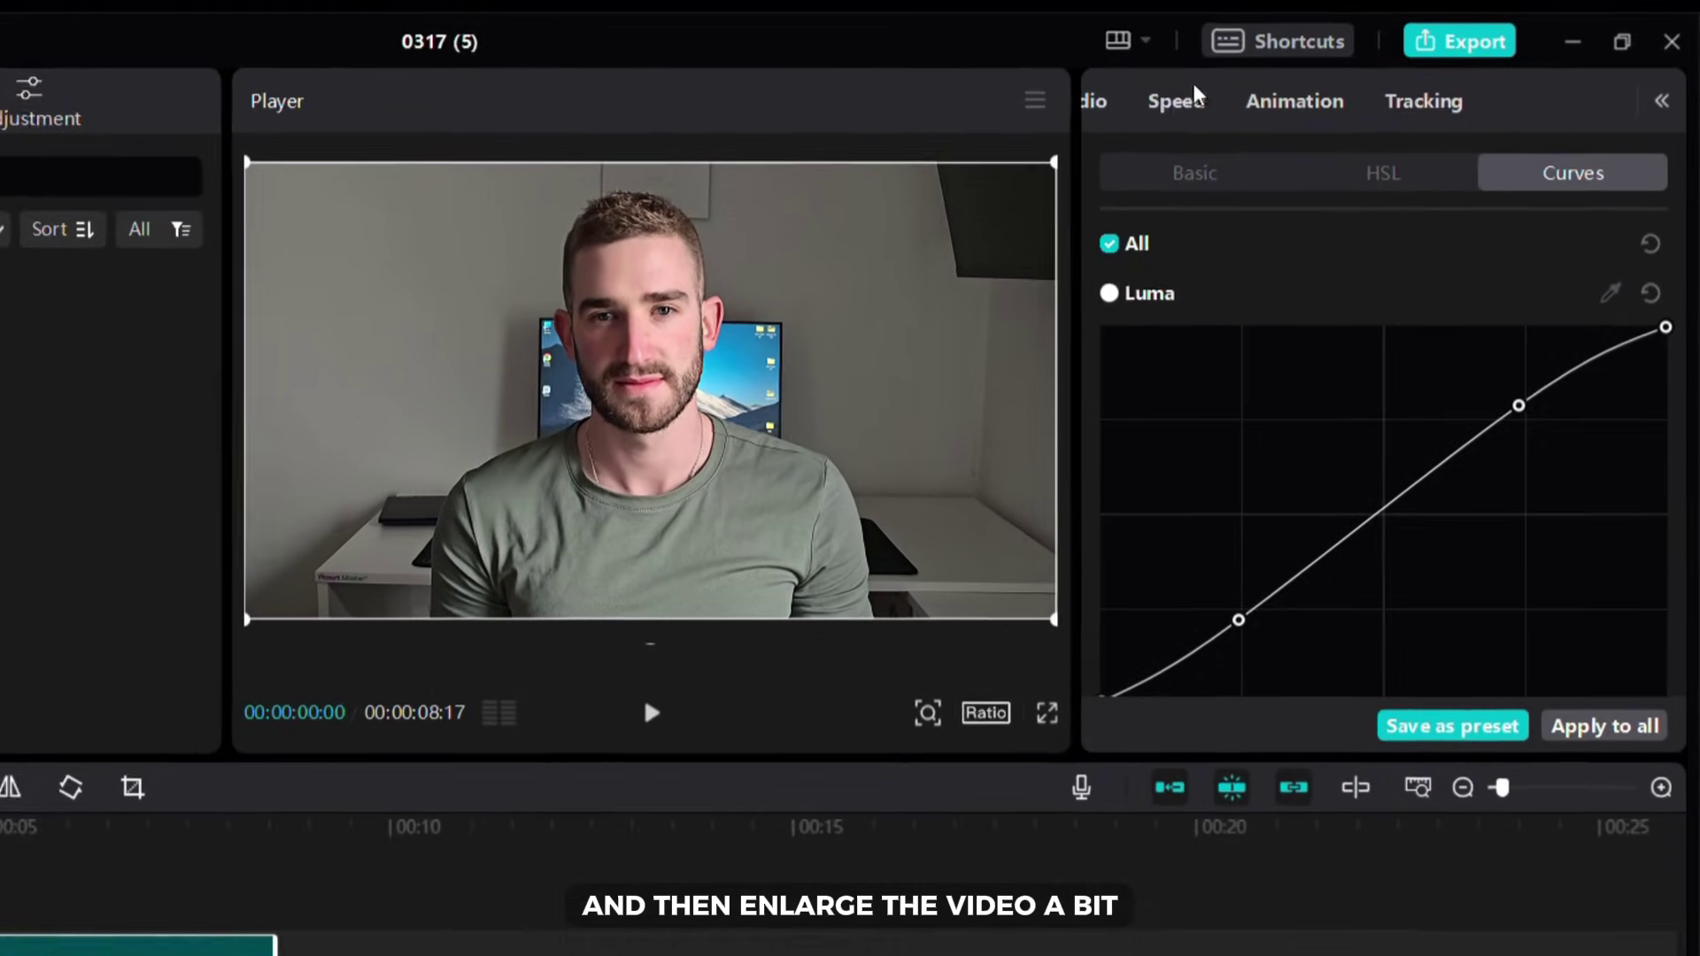
scroll(1156, 106, up, 2)
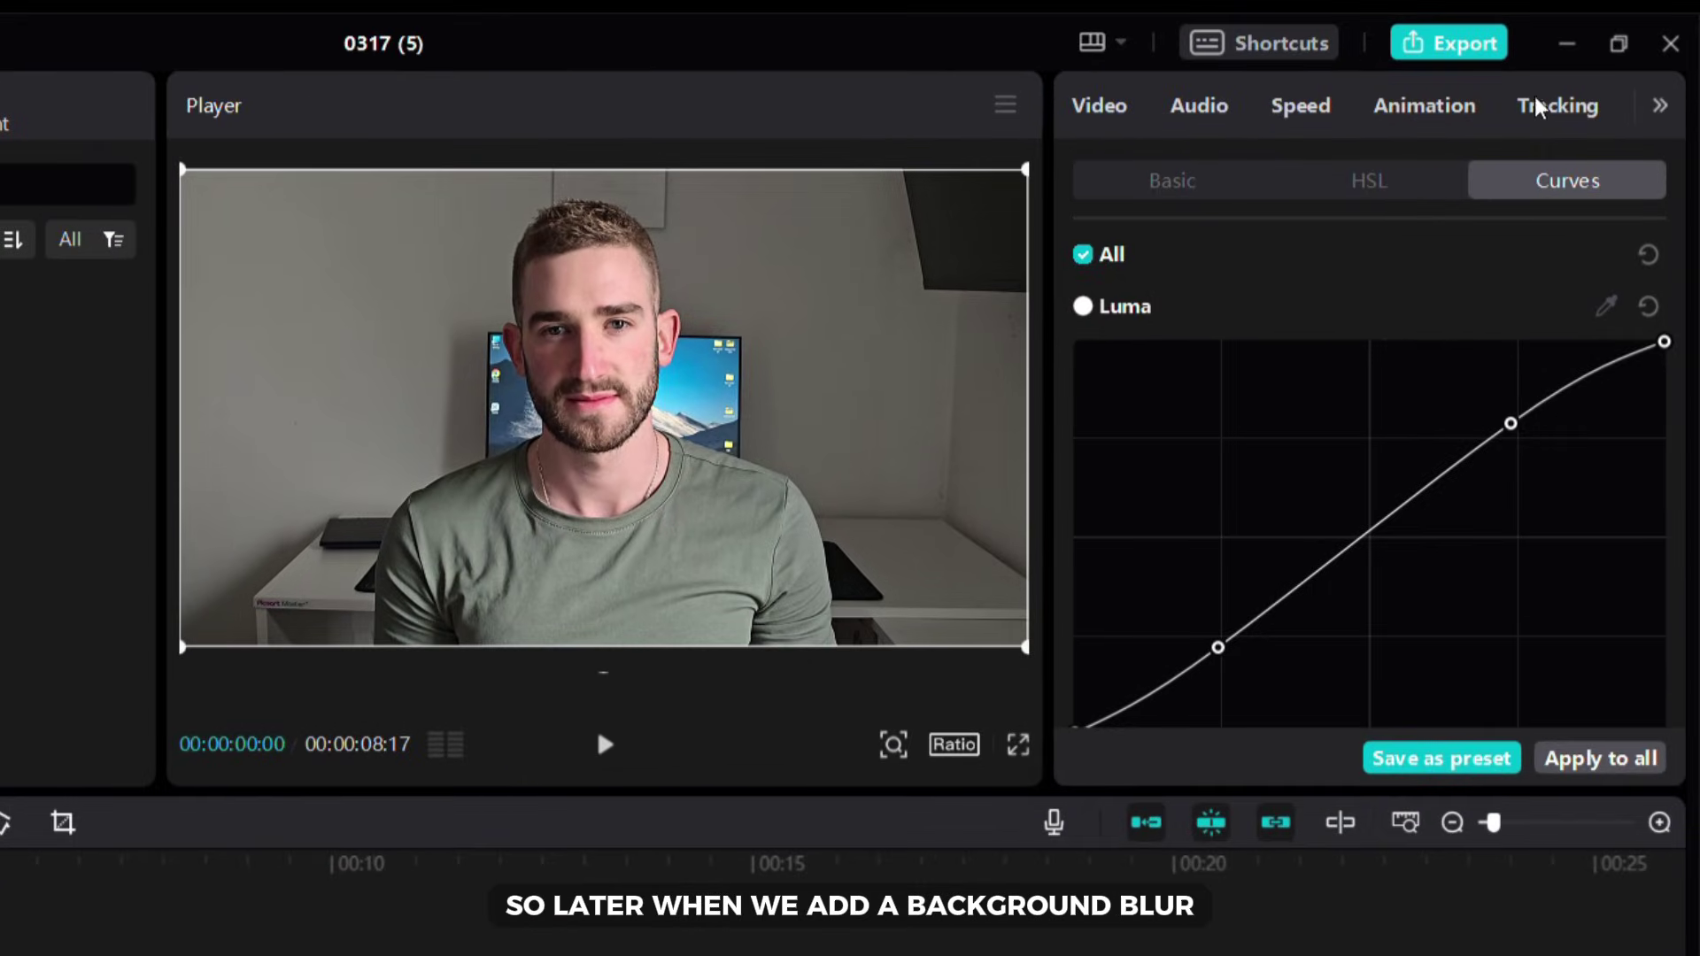
click(1066, 107)
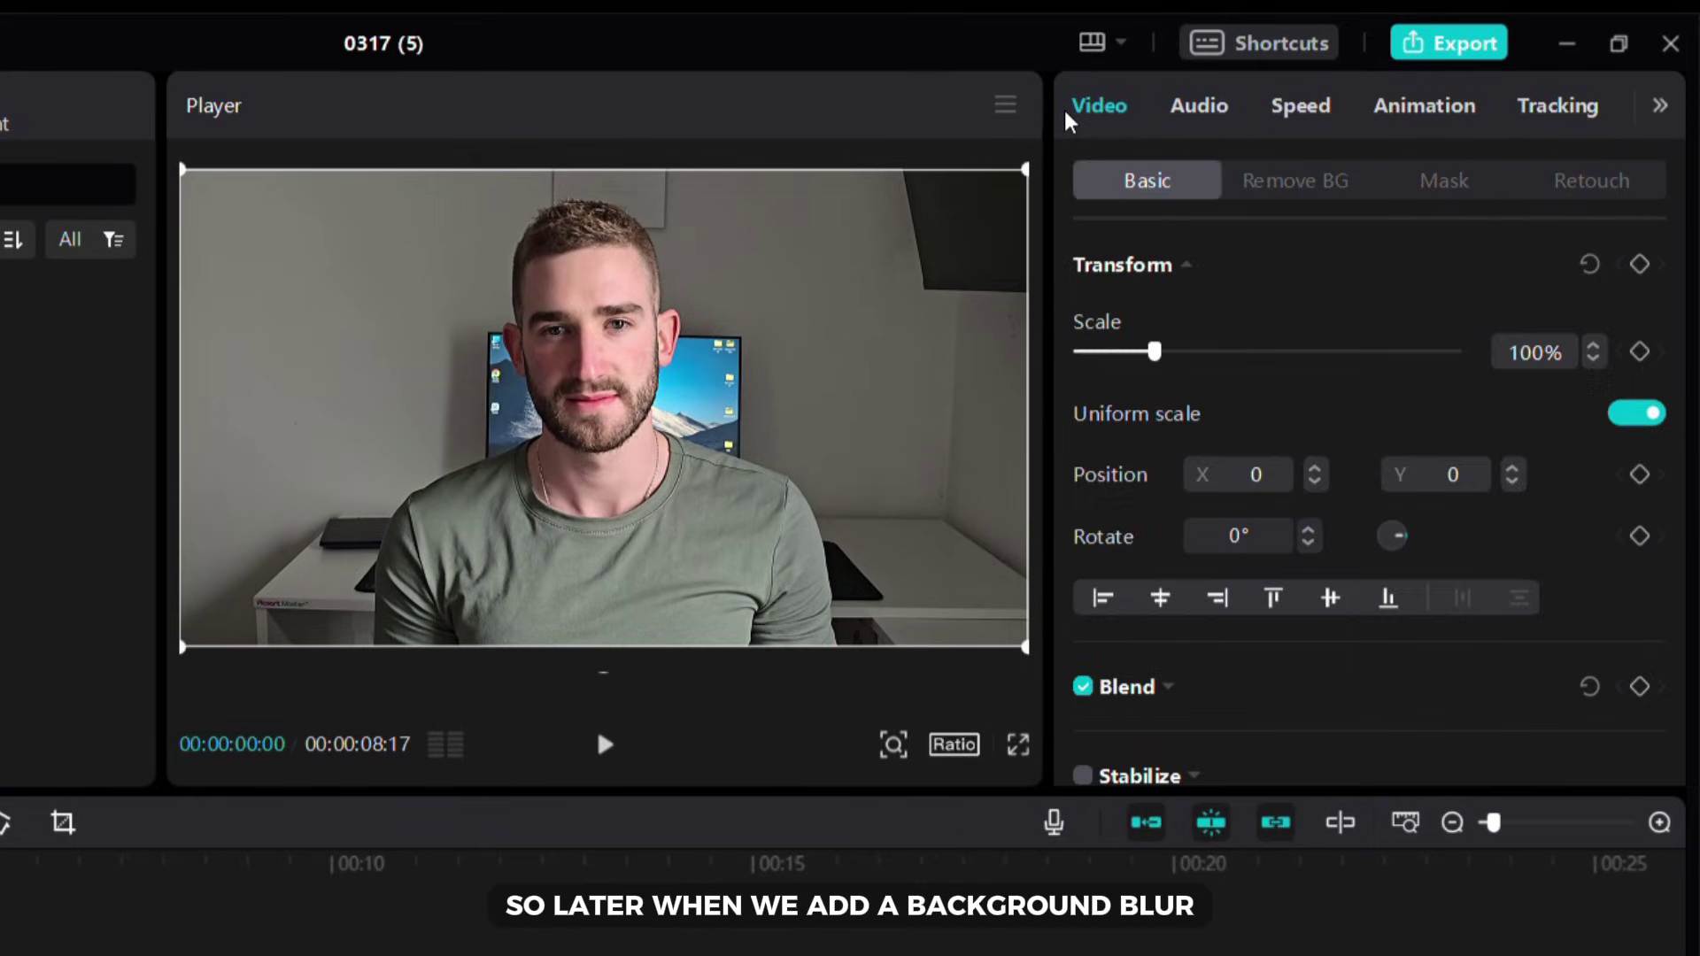
click(1594, 345)
click(1594, 345)
click(1594, 345)
click(1593, 345)
click(1593, 346)
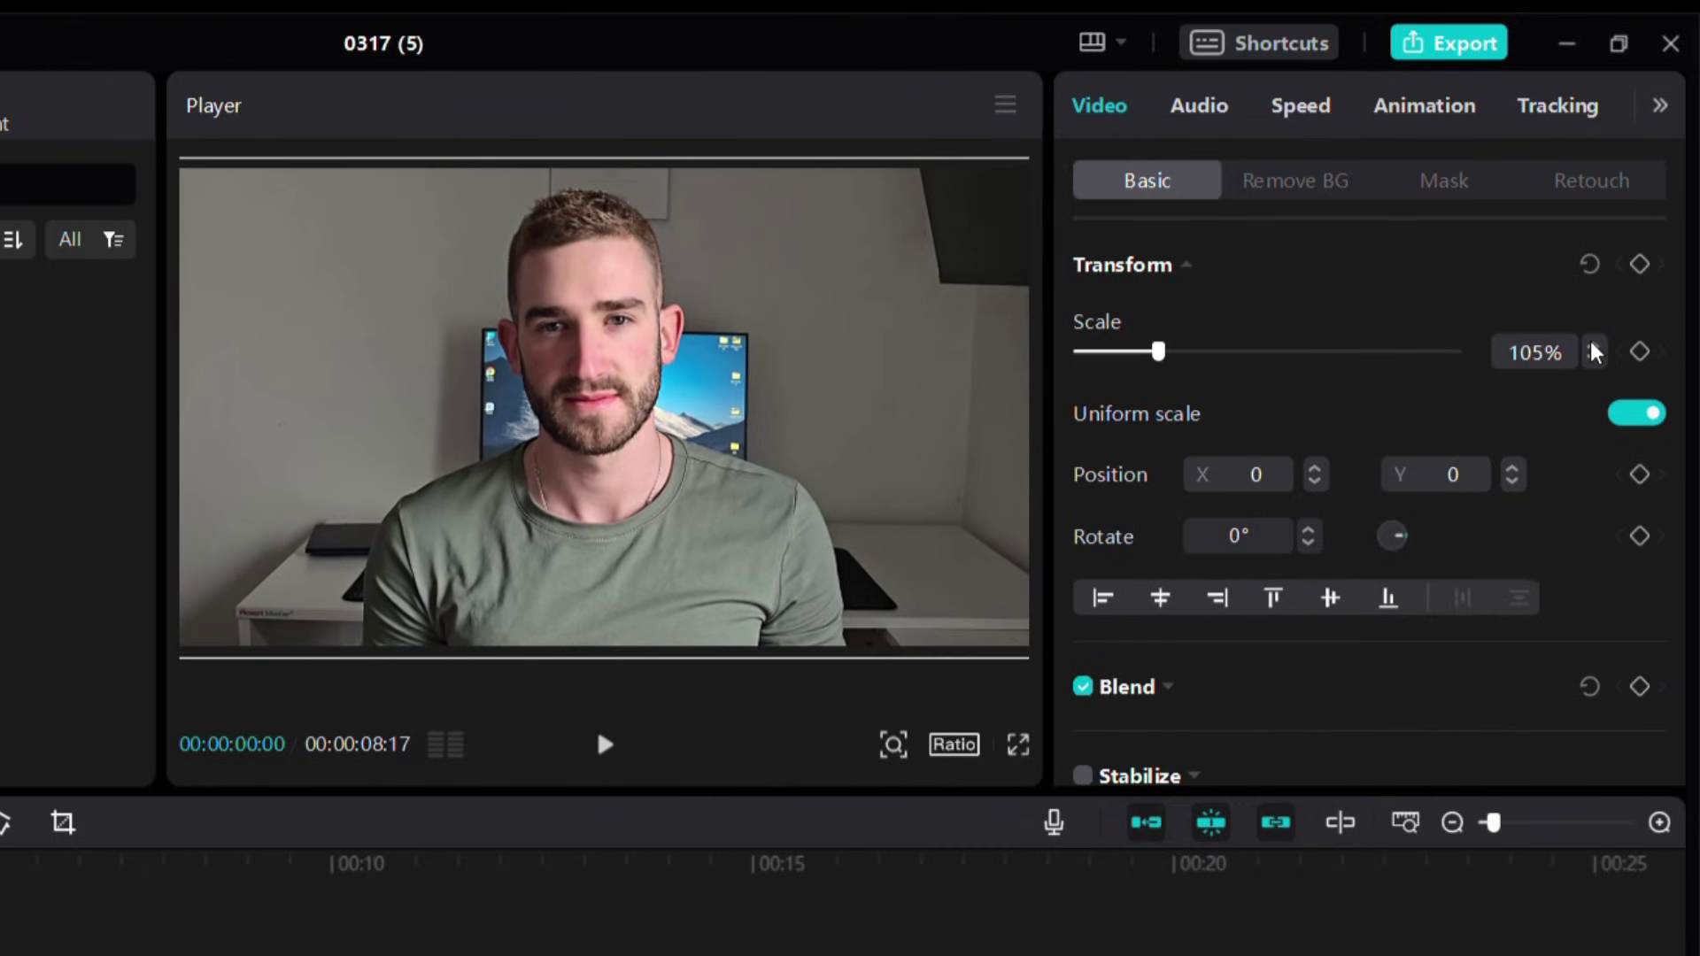
Enable Auto removal on the overlay clip, then select the lower background clip in Basic.
click(1350, 185)
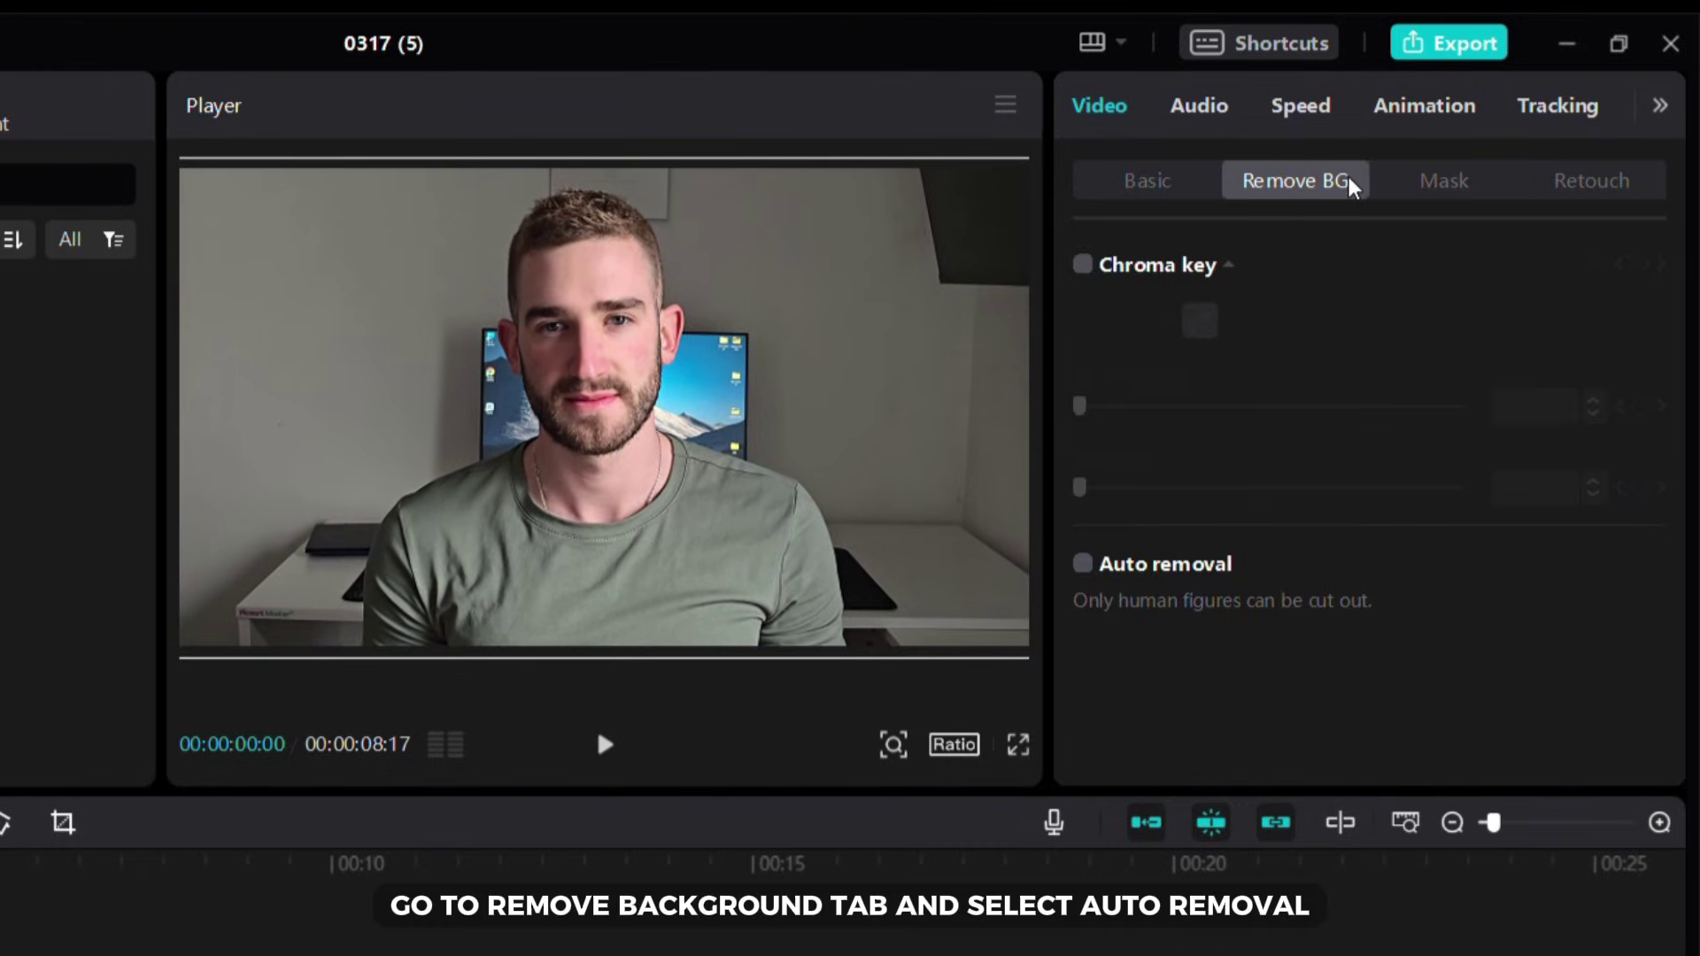
click(1082, 565)
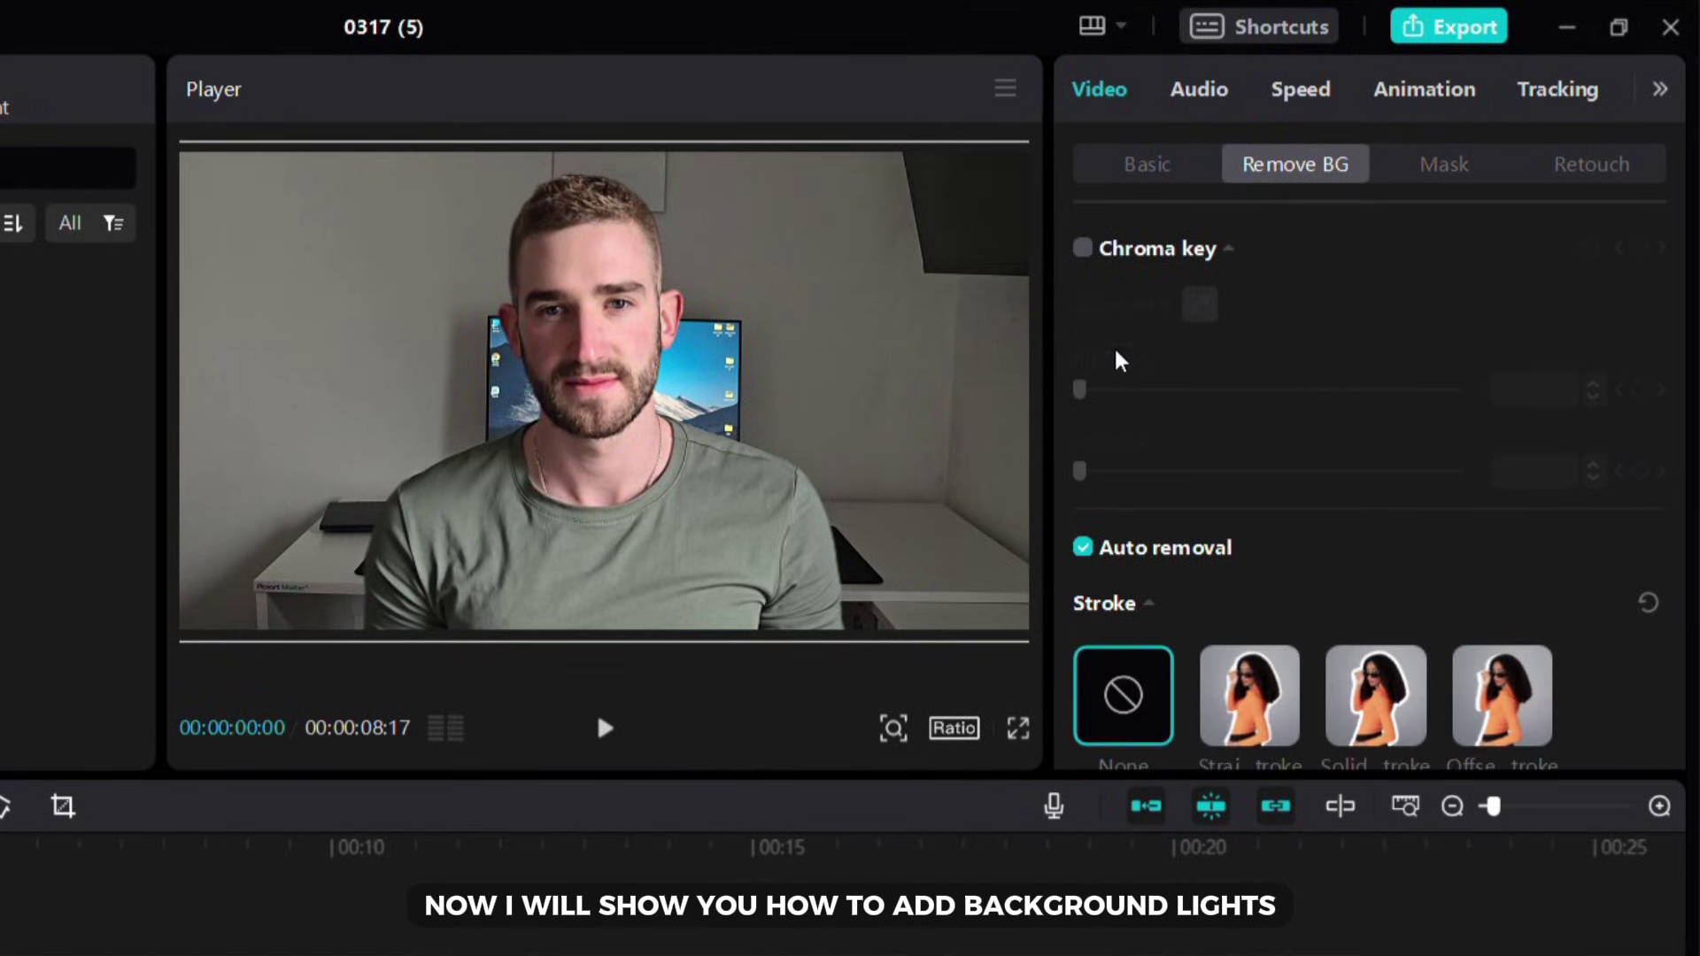
click(1135, 164)
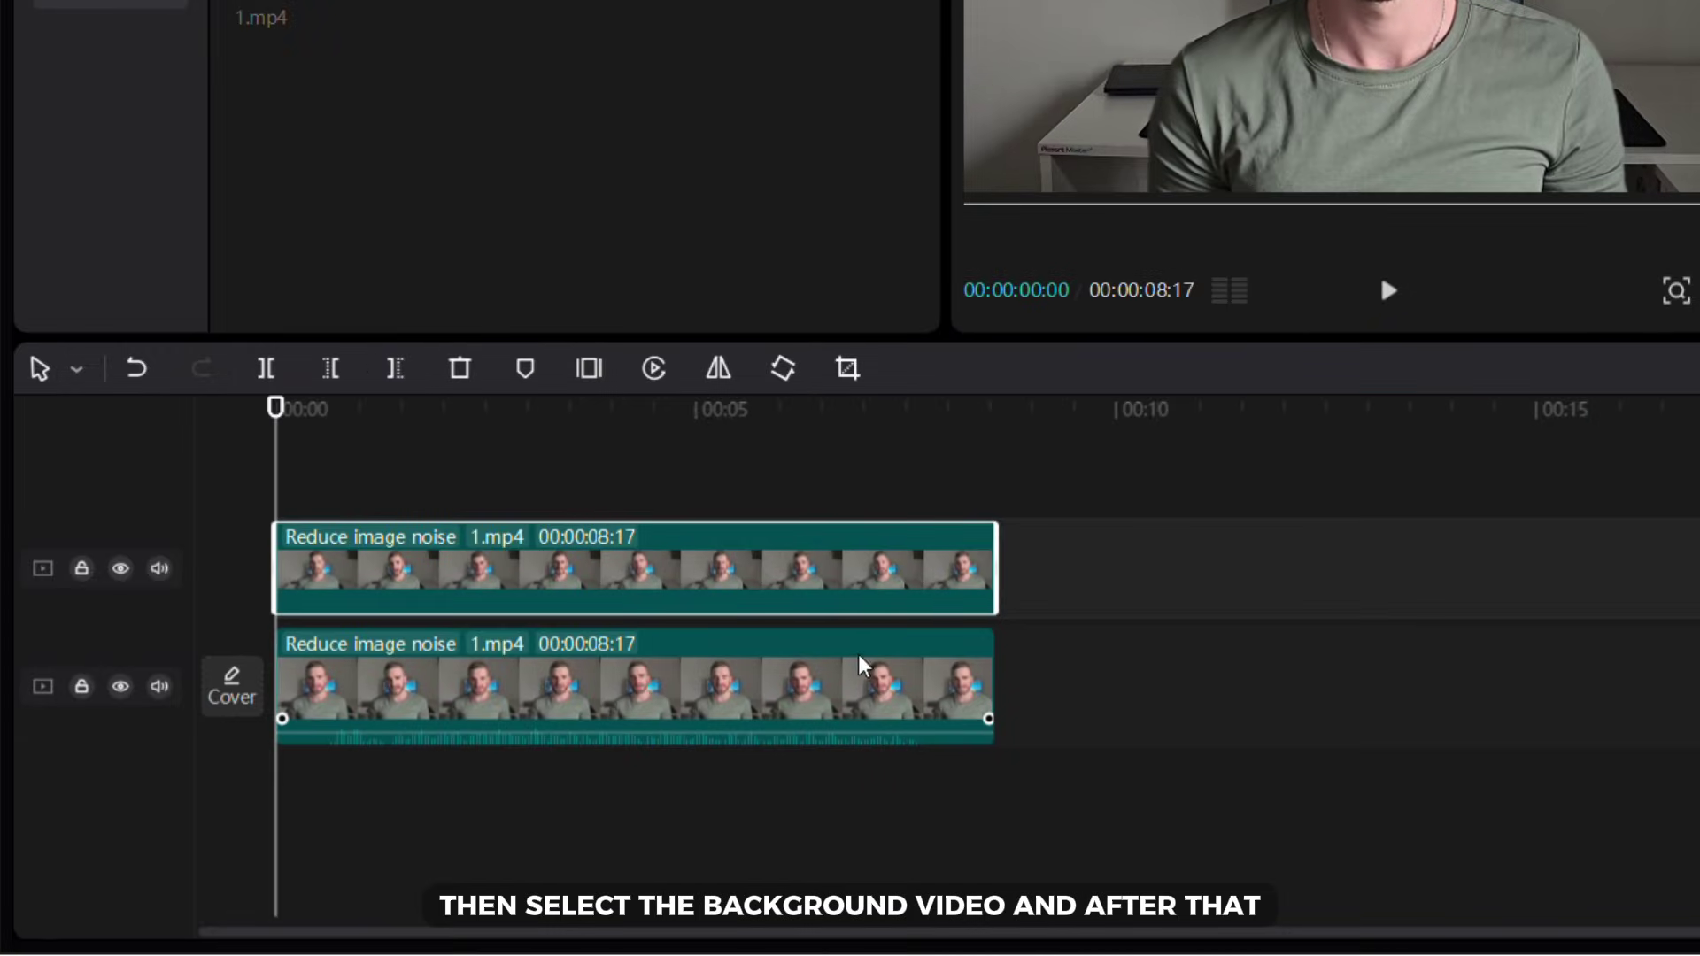
click(711, 752)
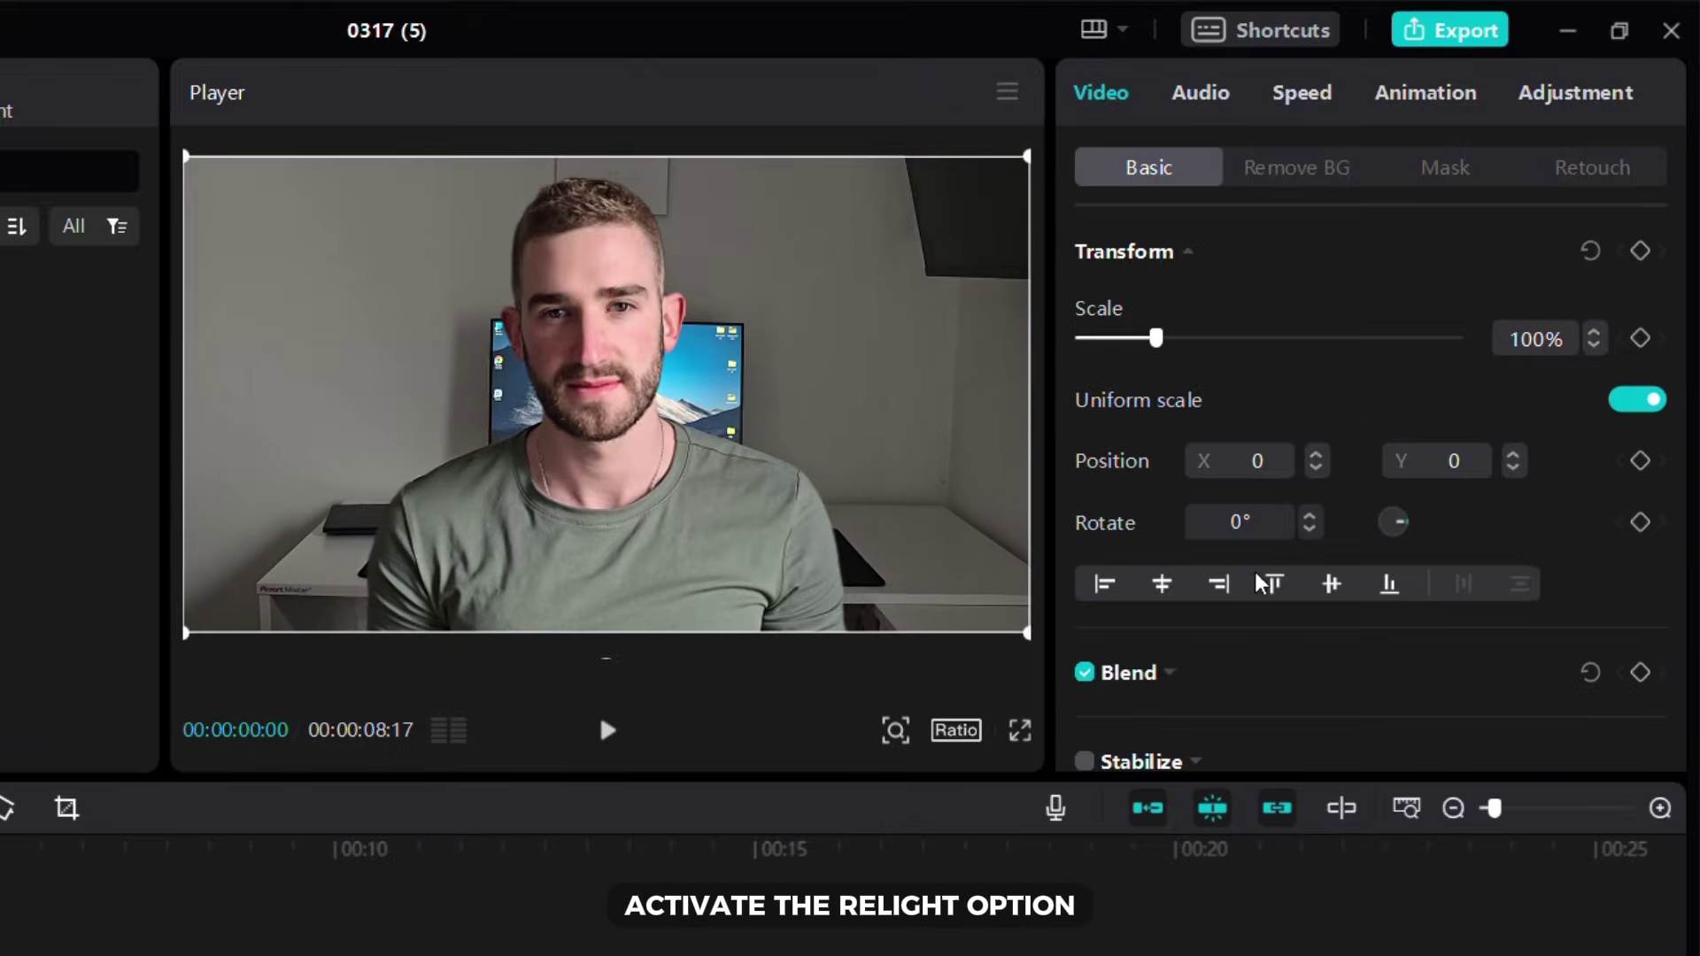
scroll(1326, 527, down, 5)
scroll(1326, 523, down, 1)
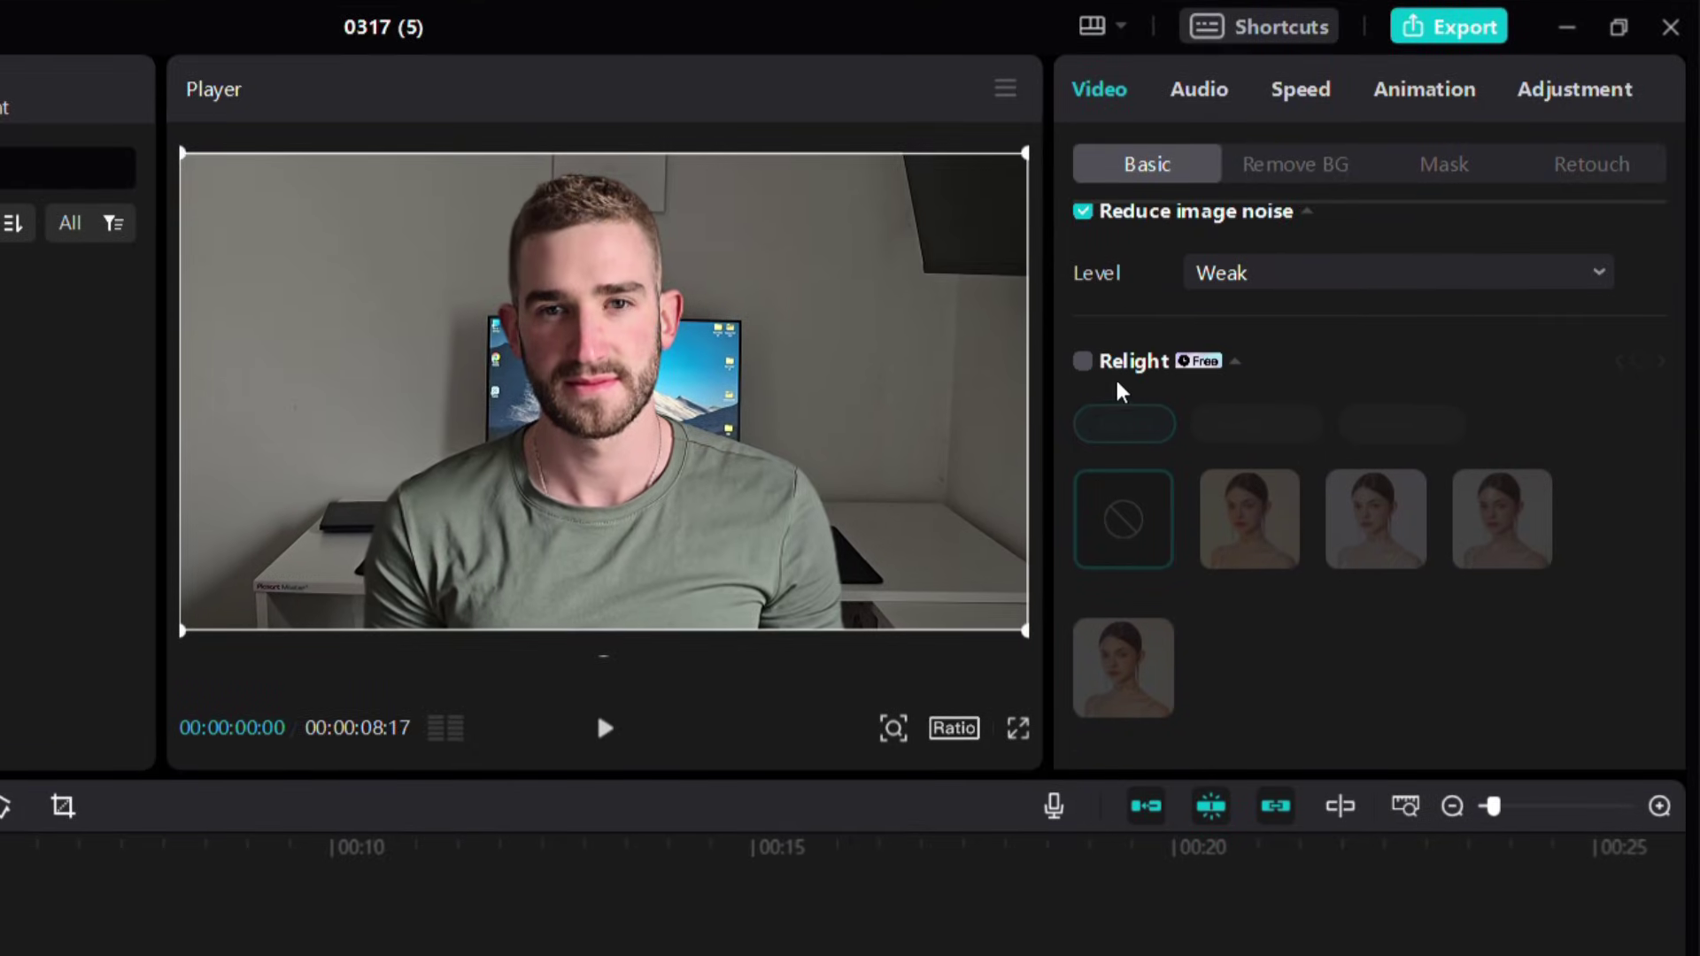
Turn on Relight for the background clip with the Teal Backlight ambient preset.
click(1082, 360)
click(1253, 428)
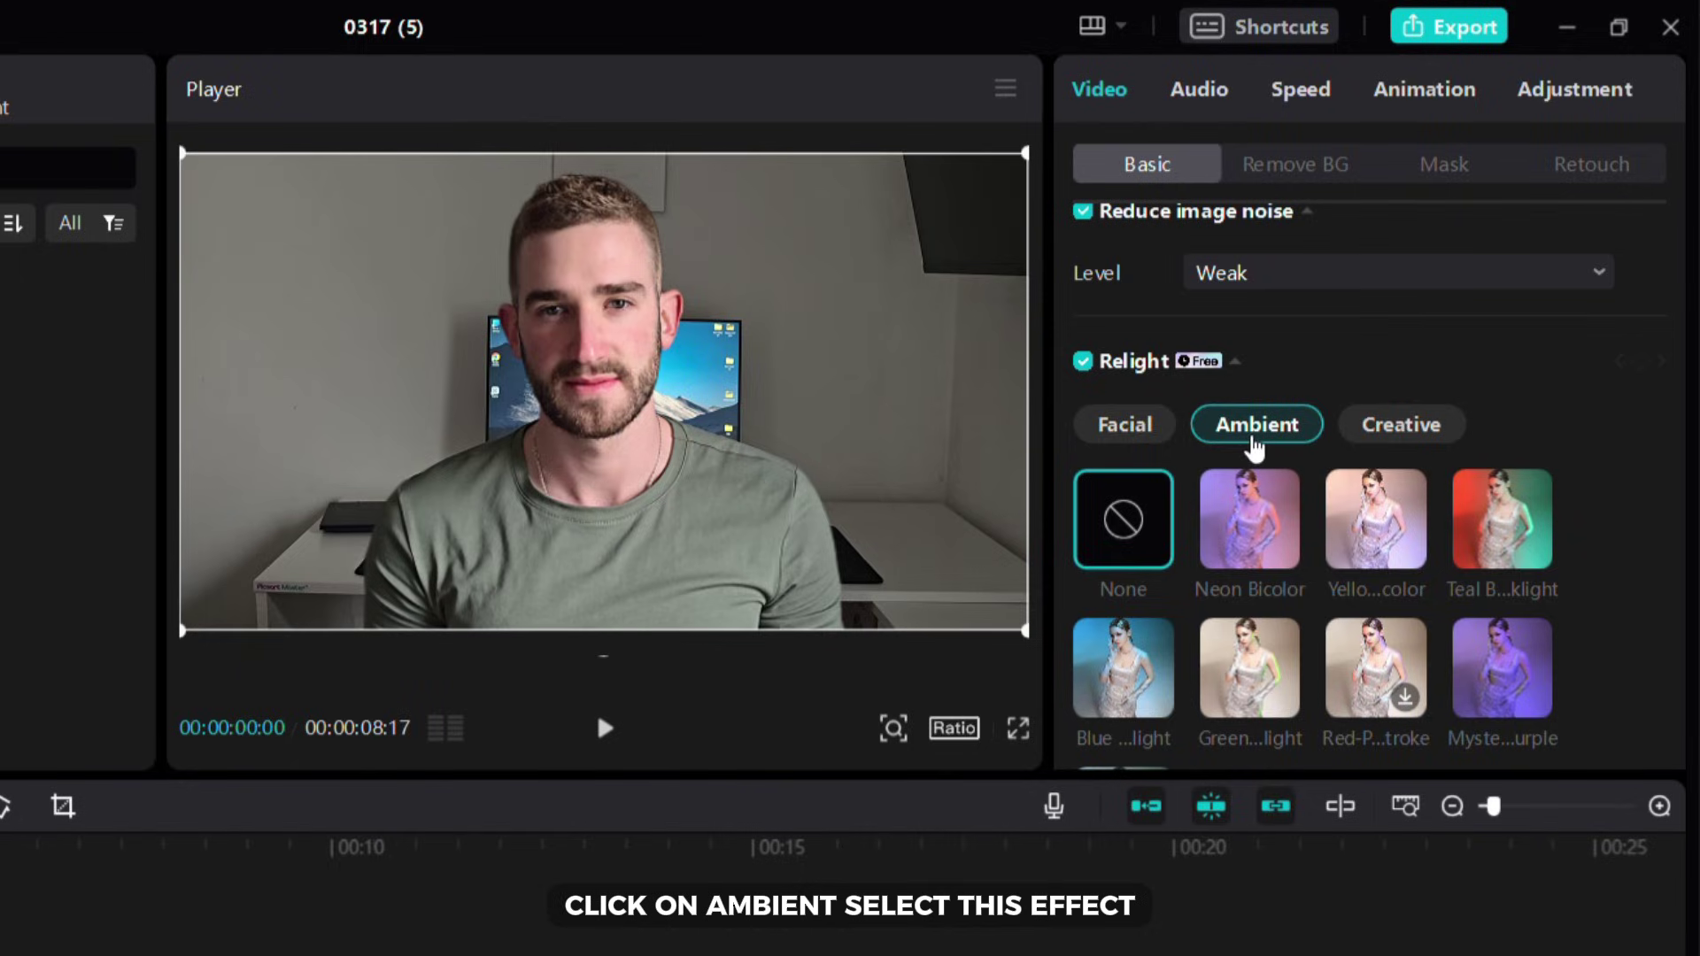
click(1487, 519)
scroll(1464, 482, down, 6)
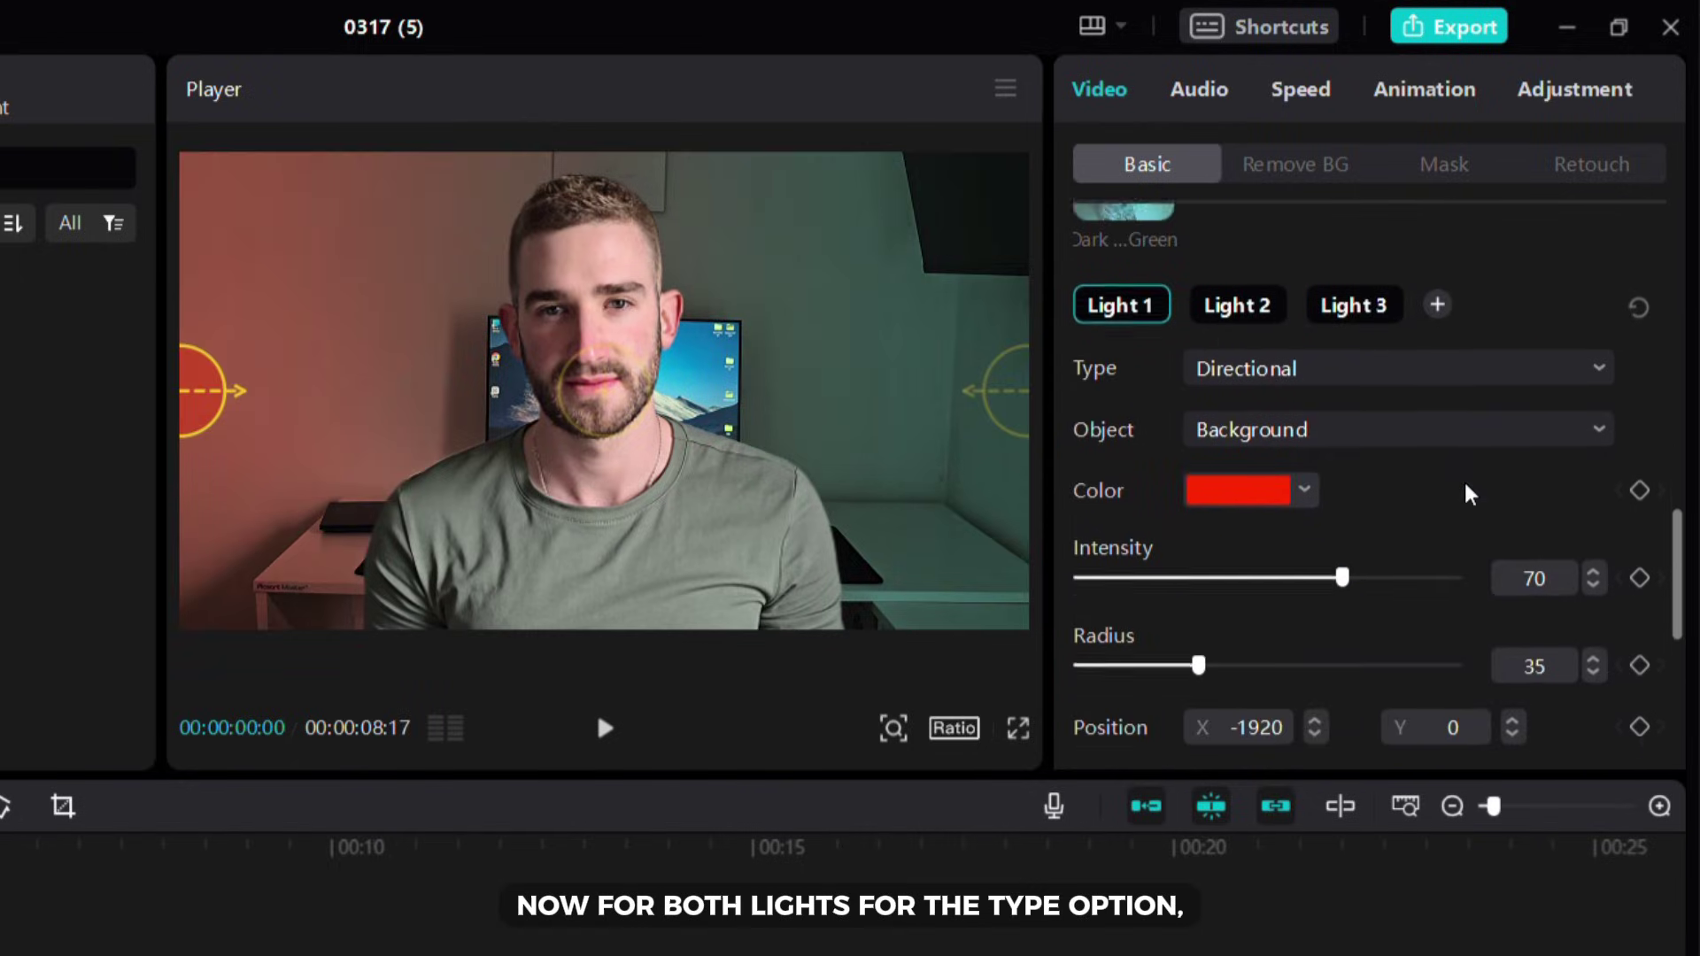
Make Light 1 and Light 2 background point lights, placing glows upper-left and lower-right.
click(1415, 355)
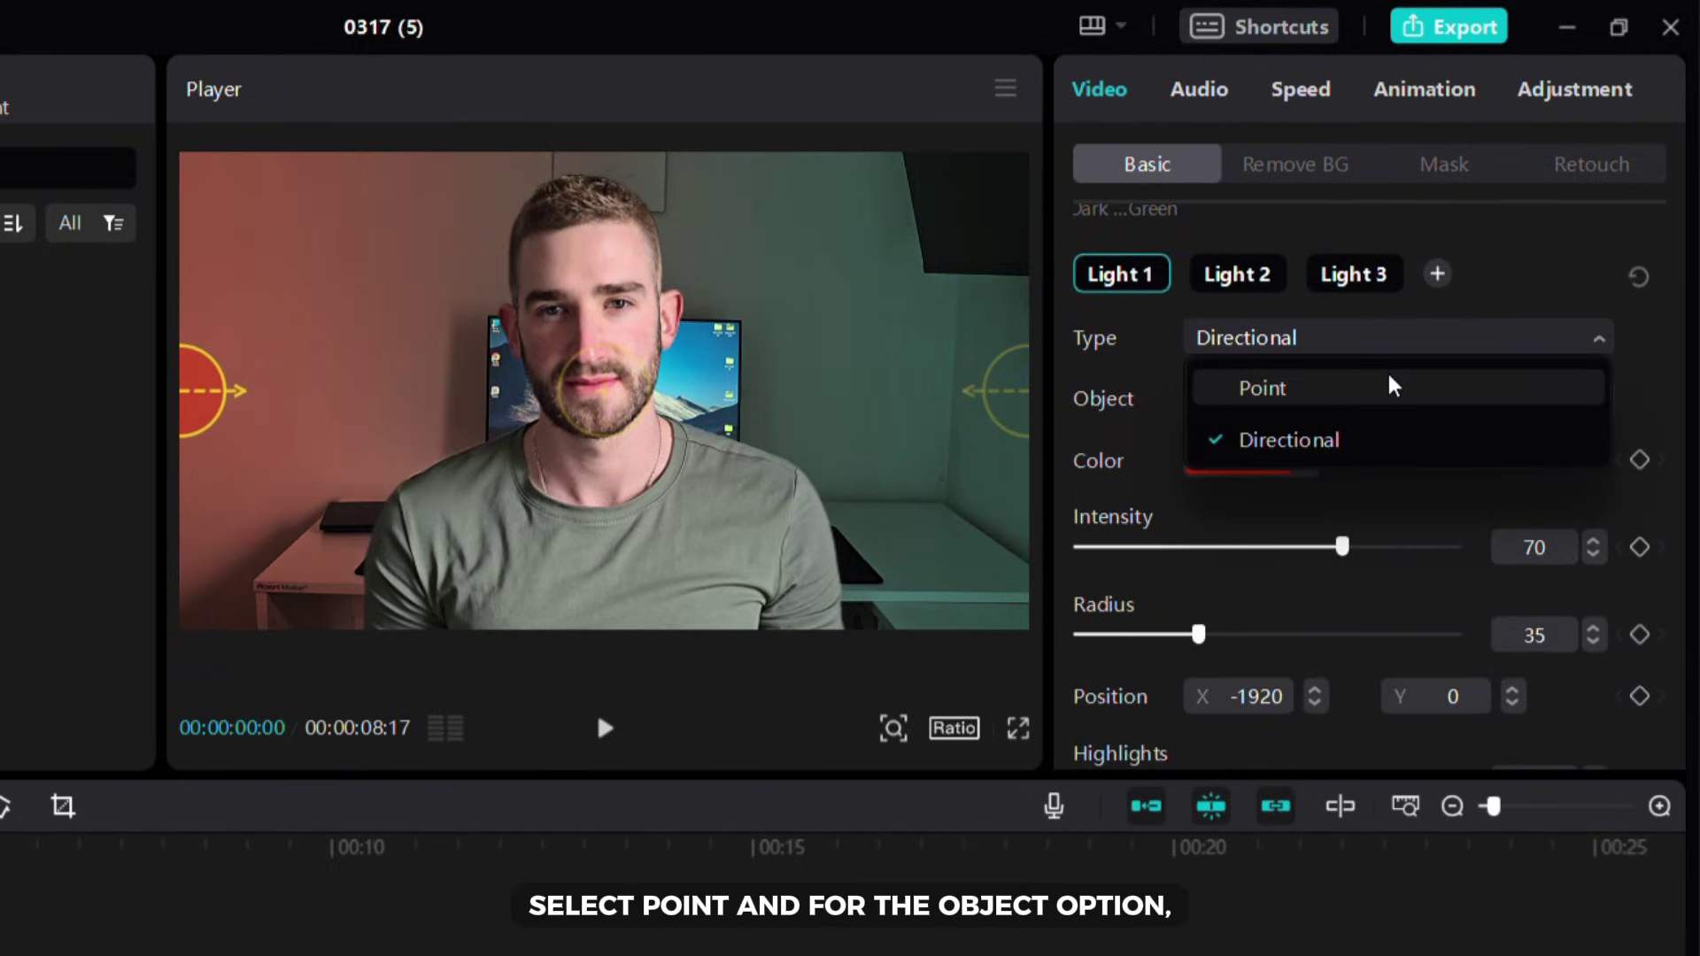
click(1389, 385)
click(1385, 398)
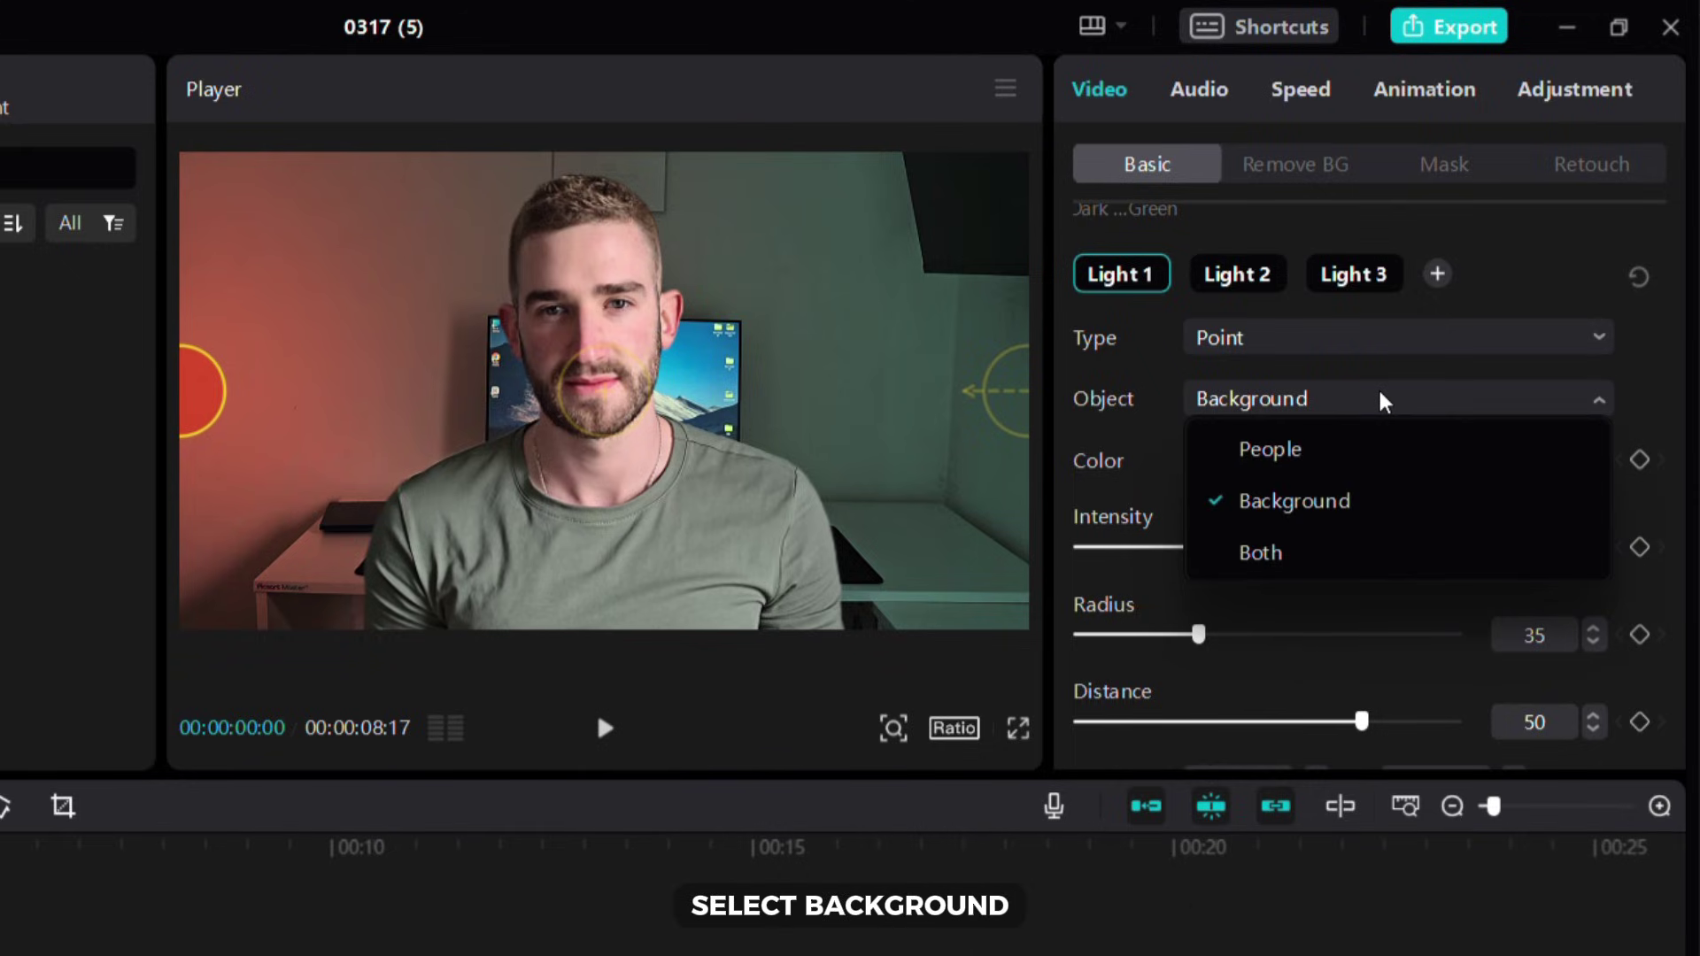
click(1384, 401)
click(1257, 282)
click(1313, 337)
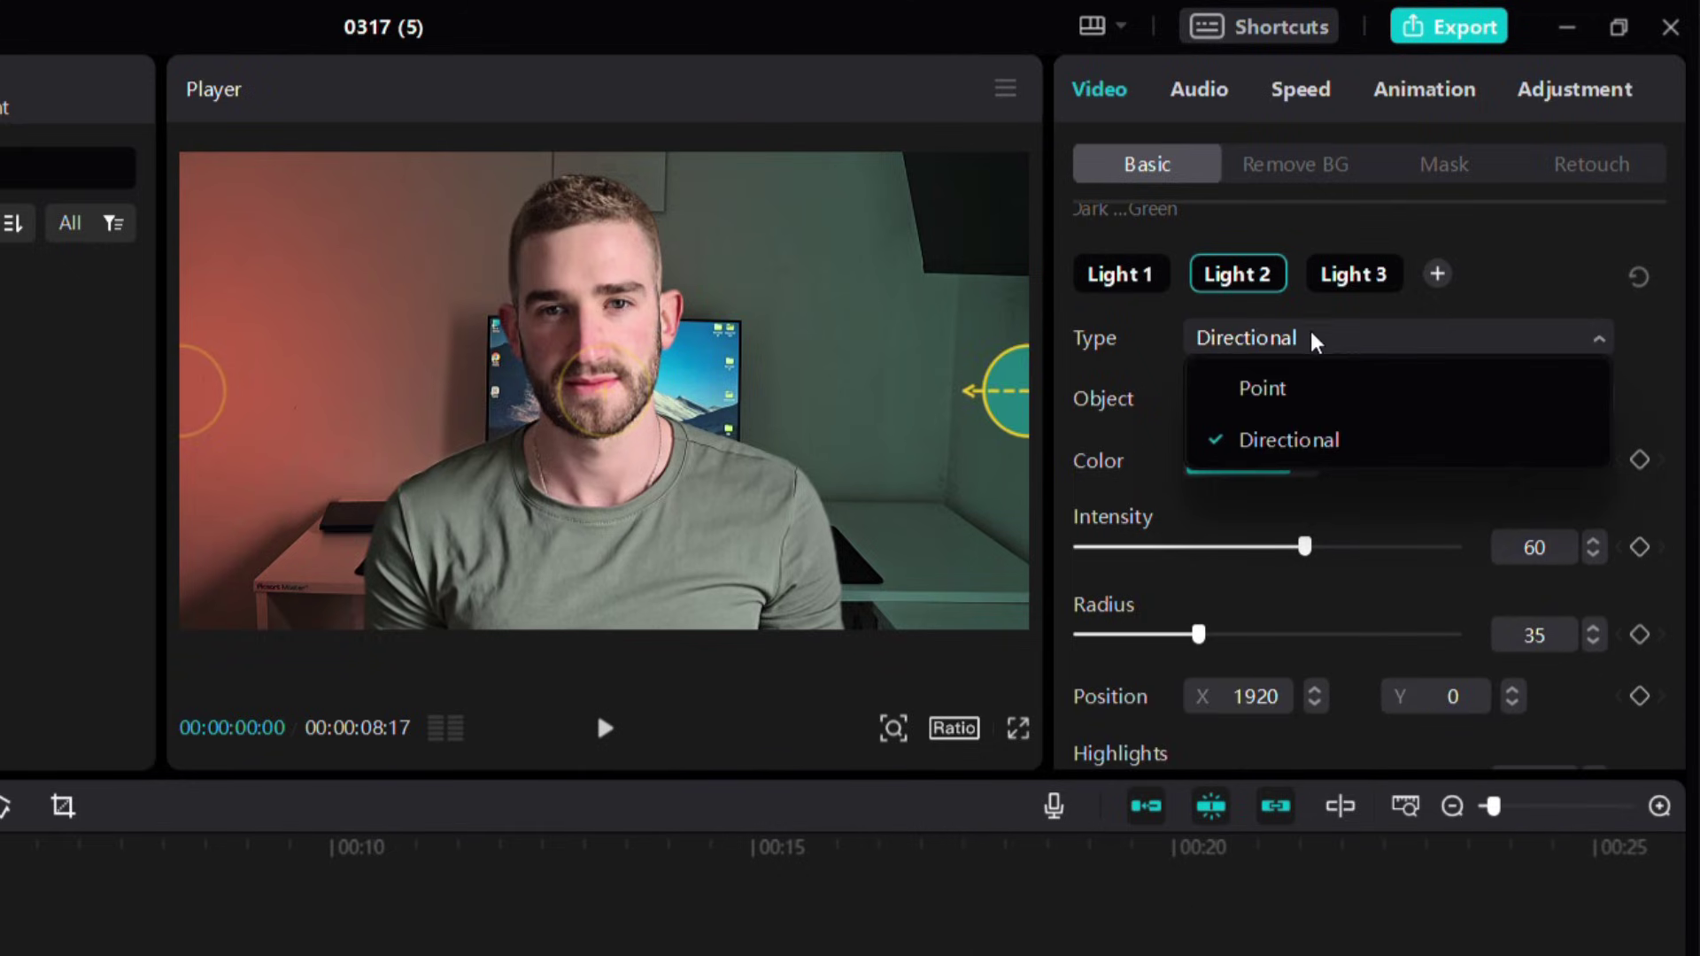
click(1354, 388)
drag(1026, 396, 965, 511)
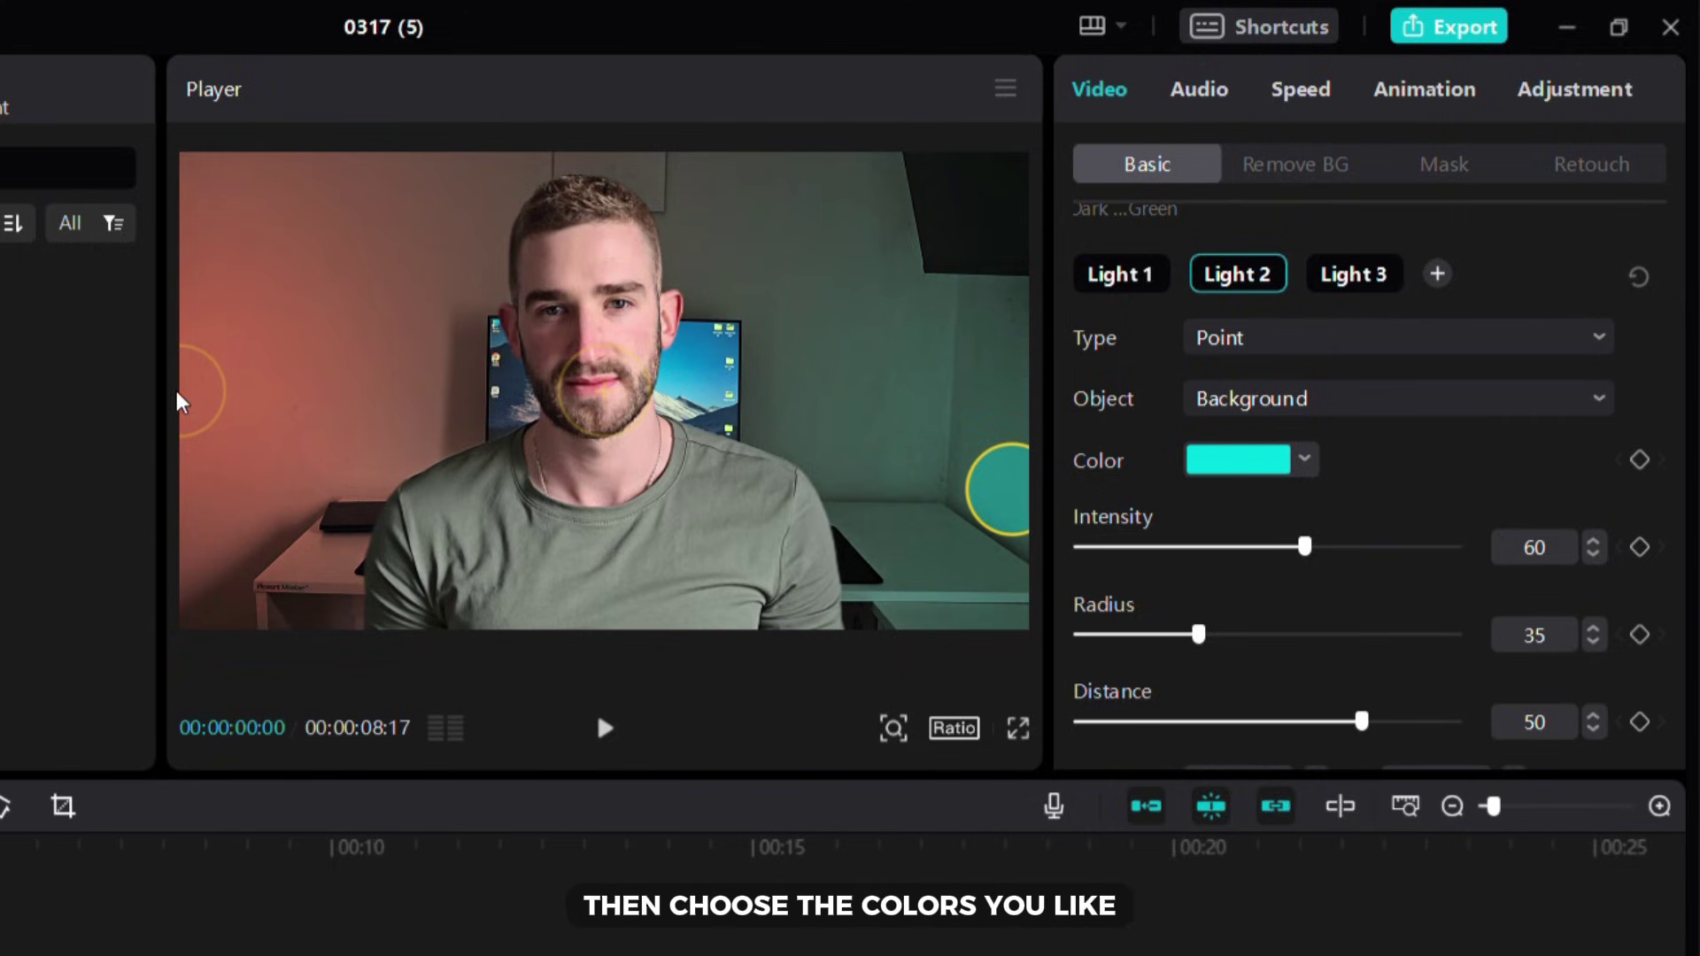
drag(195, 403, 221, 257)
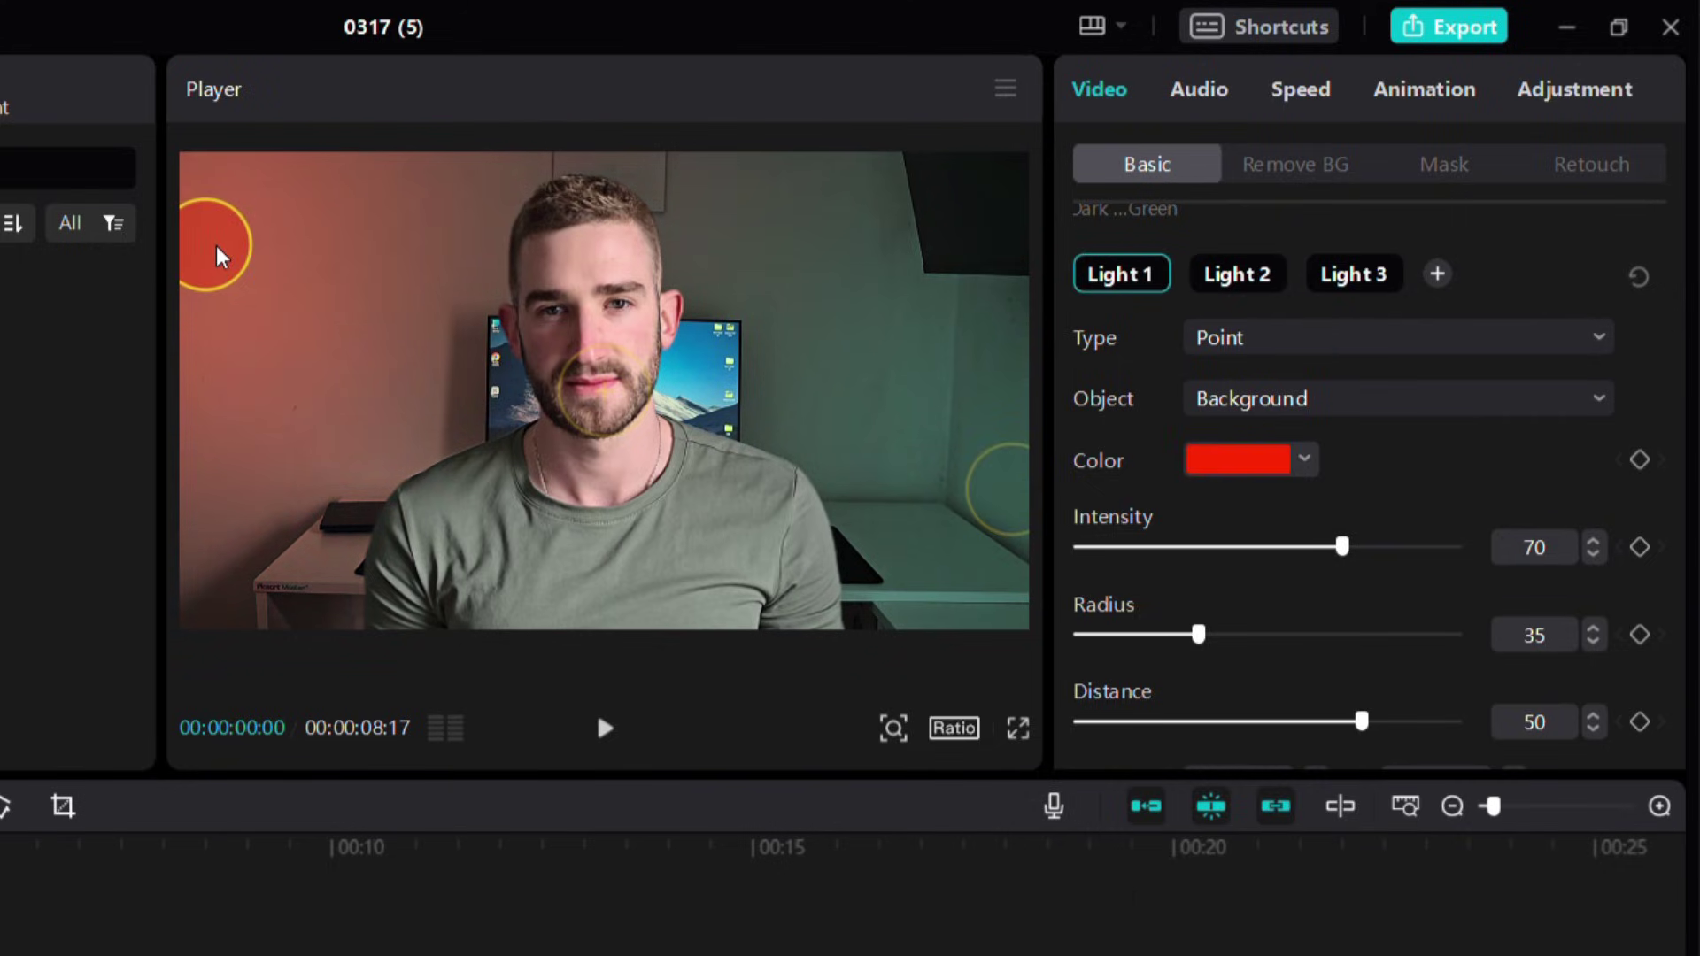
Recolour Light 1 purple and Light 2 cyan, with distance 15 and brightness 29.
click(1257, 462)
drag(1424, 735, 1404, 735)
click(1013, 501)
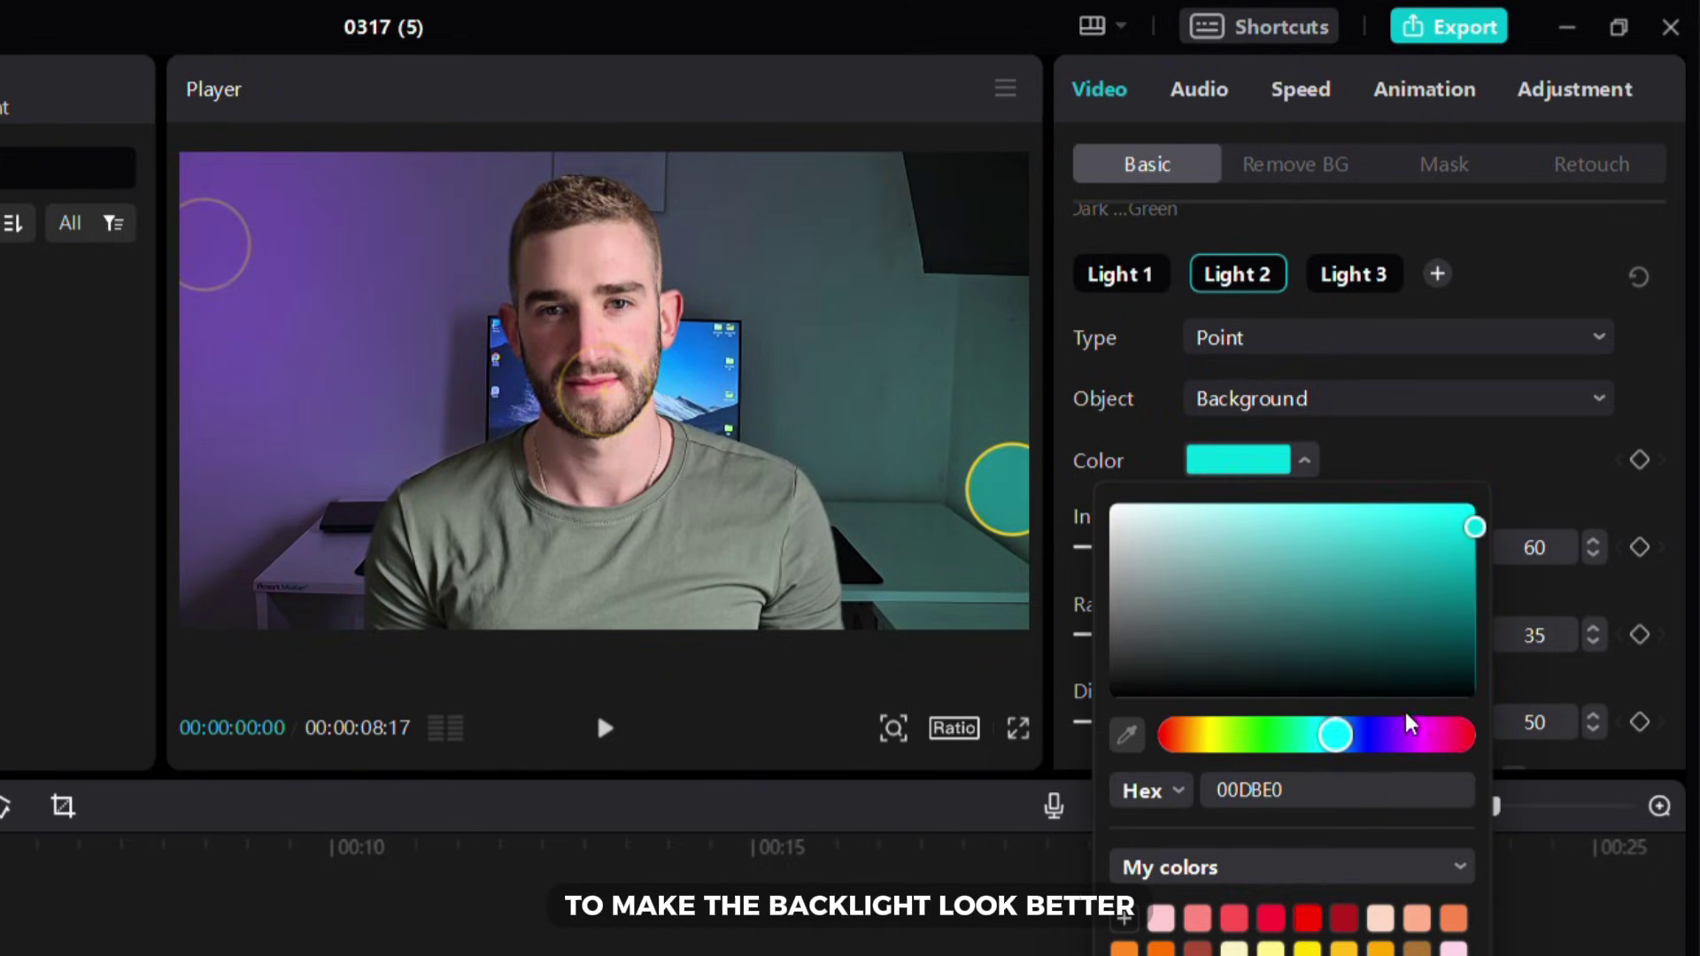
drag(1405, 735, 1343, 737)
click(1475, 465)
scroll(1475, 465, down, 2)
drag(1363, 605, 1295, 611)
scroll(1295, 611, down, 2)
drag(1301, 724, 1194, 731)
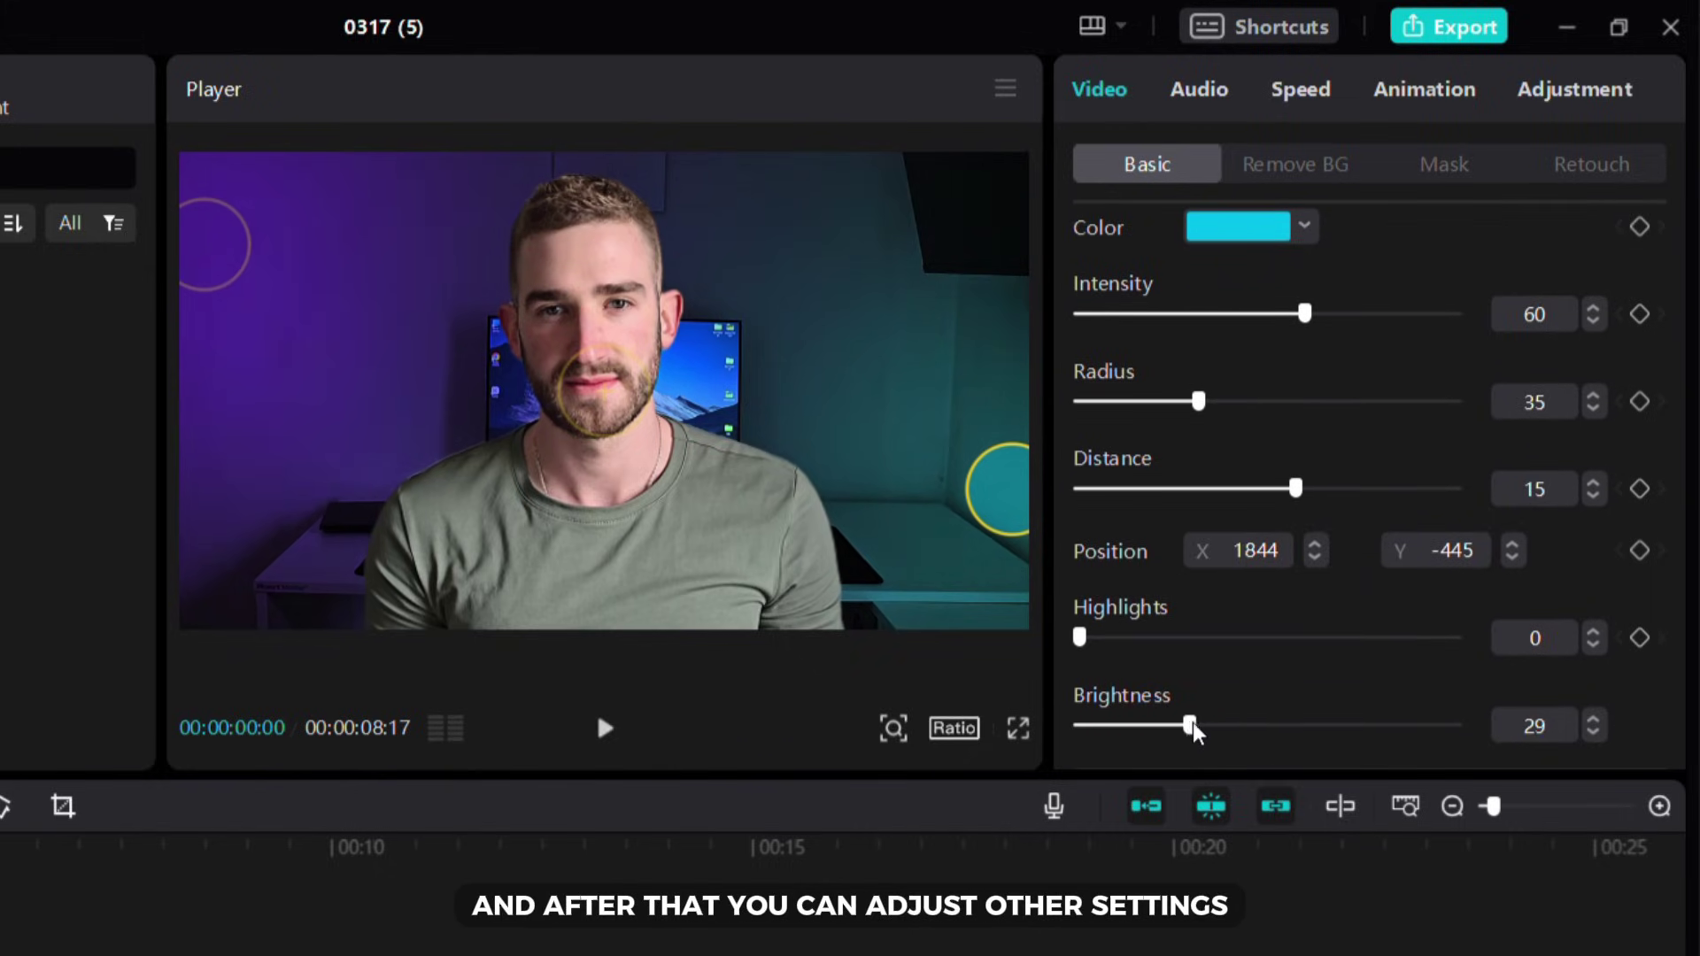
Tune the cyan glow to intensity 51, radius 72, distance -11 and reposition it.
mouse_move(1286, 494)
mouse_down()
mouse_move(1197, 494)
mouse_move(1268, 501)
mouse_up()
drag(1246, 416, 1295, 429)
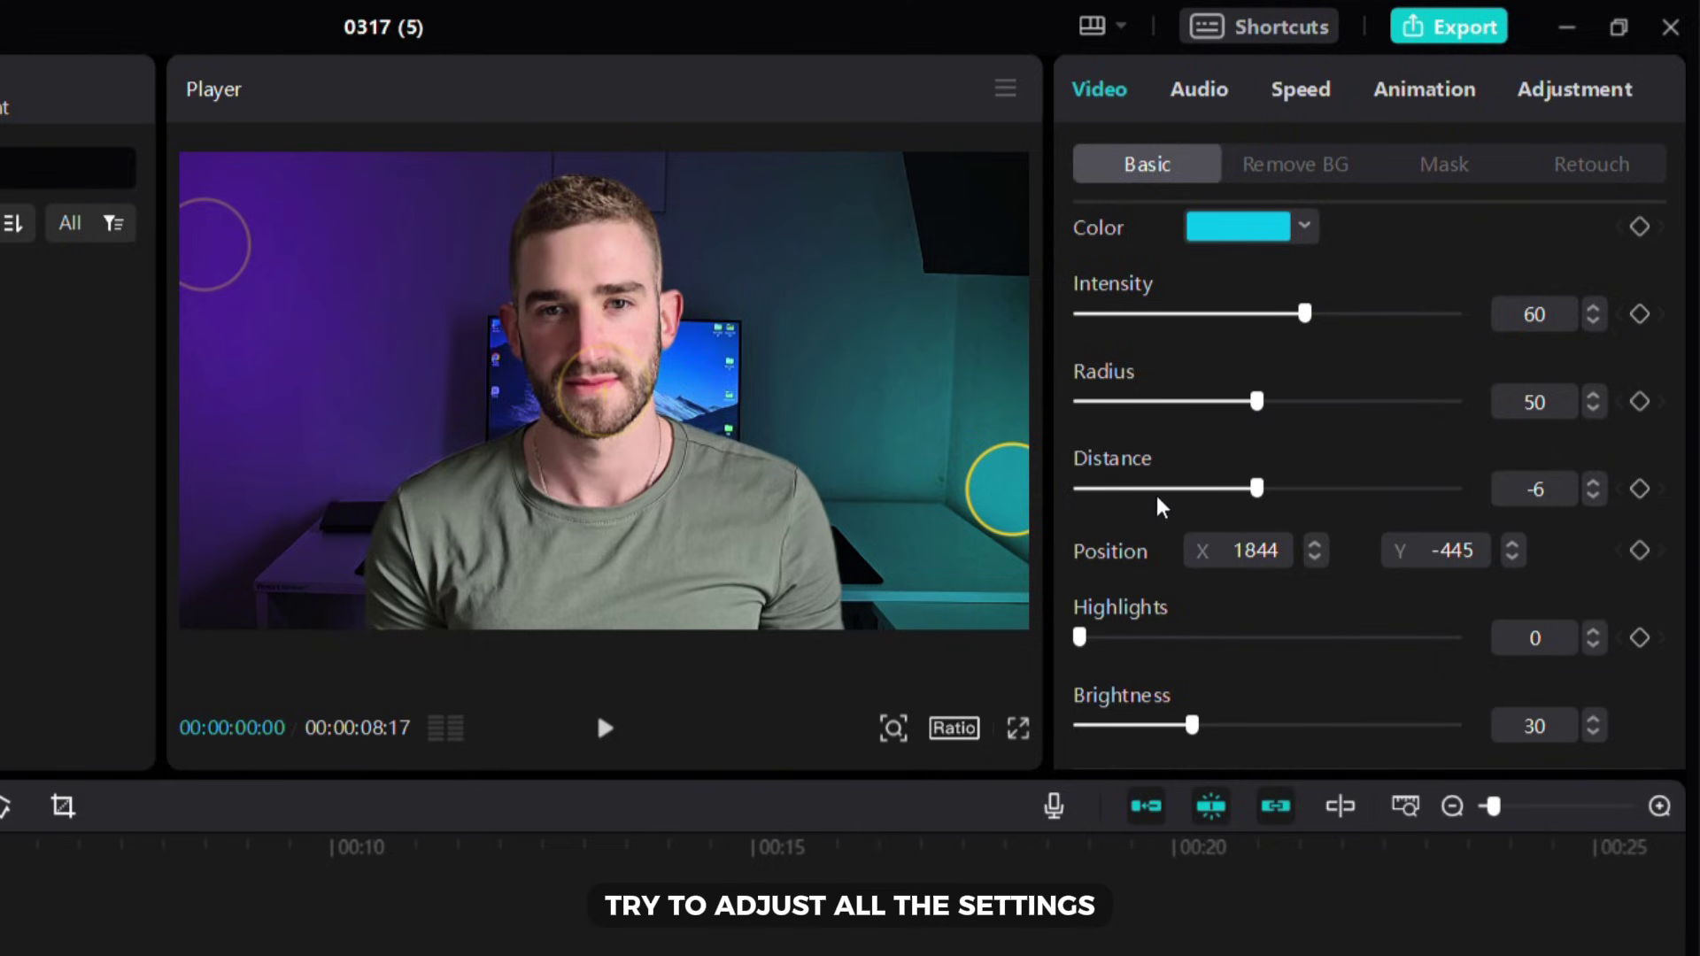
drag(1016, 551, 1027, 524)
drag(1256, 488, 1248, 488)
drag(1304, 313, 1271, 312)
drag(1257, 401, 1347, 421)
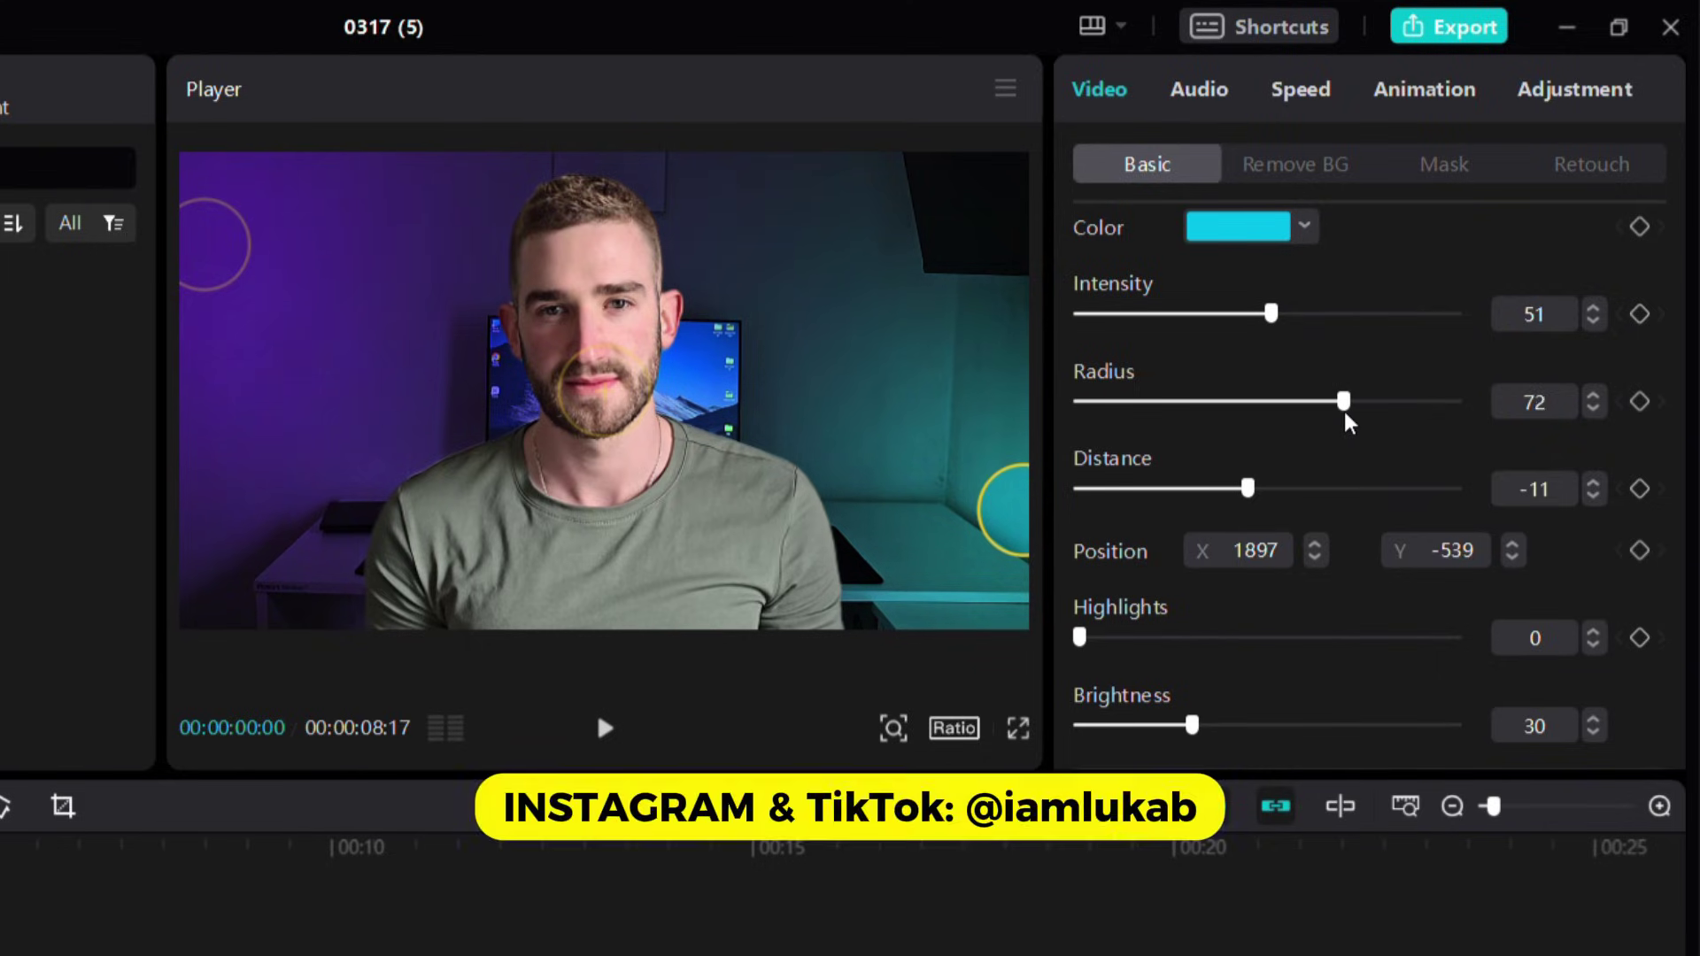
Tune the purple glow to radius 44 with shorter distance, near the top-left corner.
click(203, 258)
mouse_move(1309, 503)
mouse_down()
mouse_move(1245, 493)
mouse_move(1292, 489)
mouse_up()
drag(1198, 401, 1235, 405)
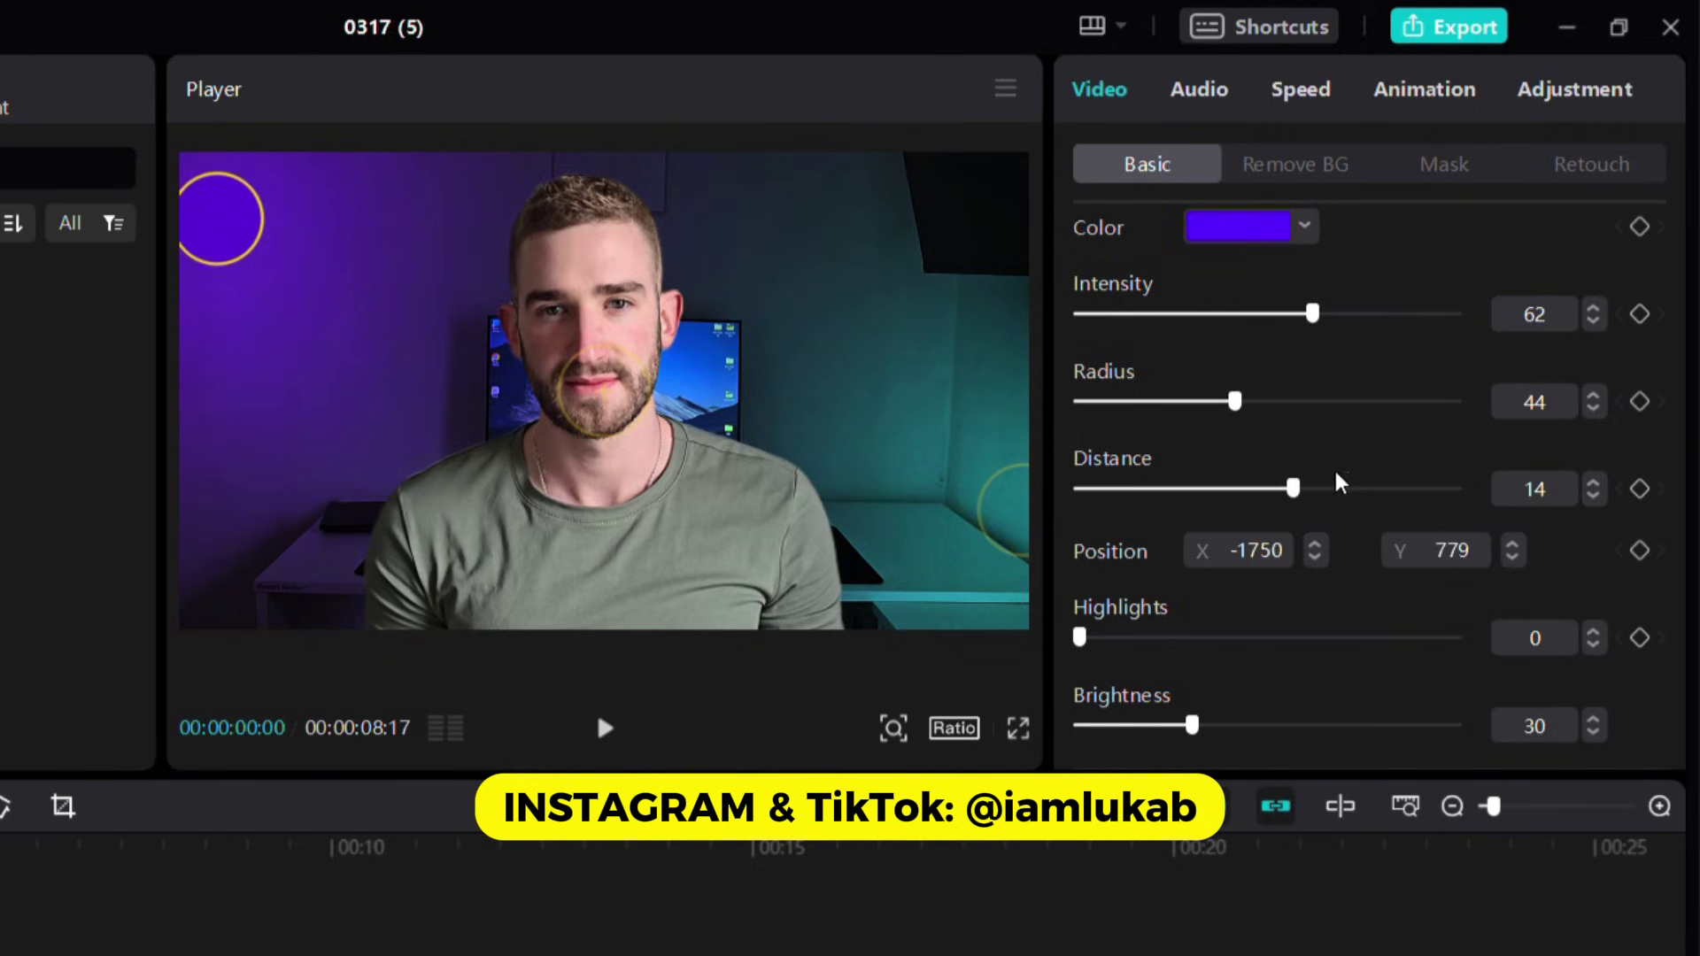
drag(1291, 488, 1271, 489)
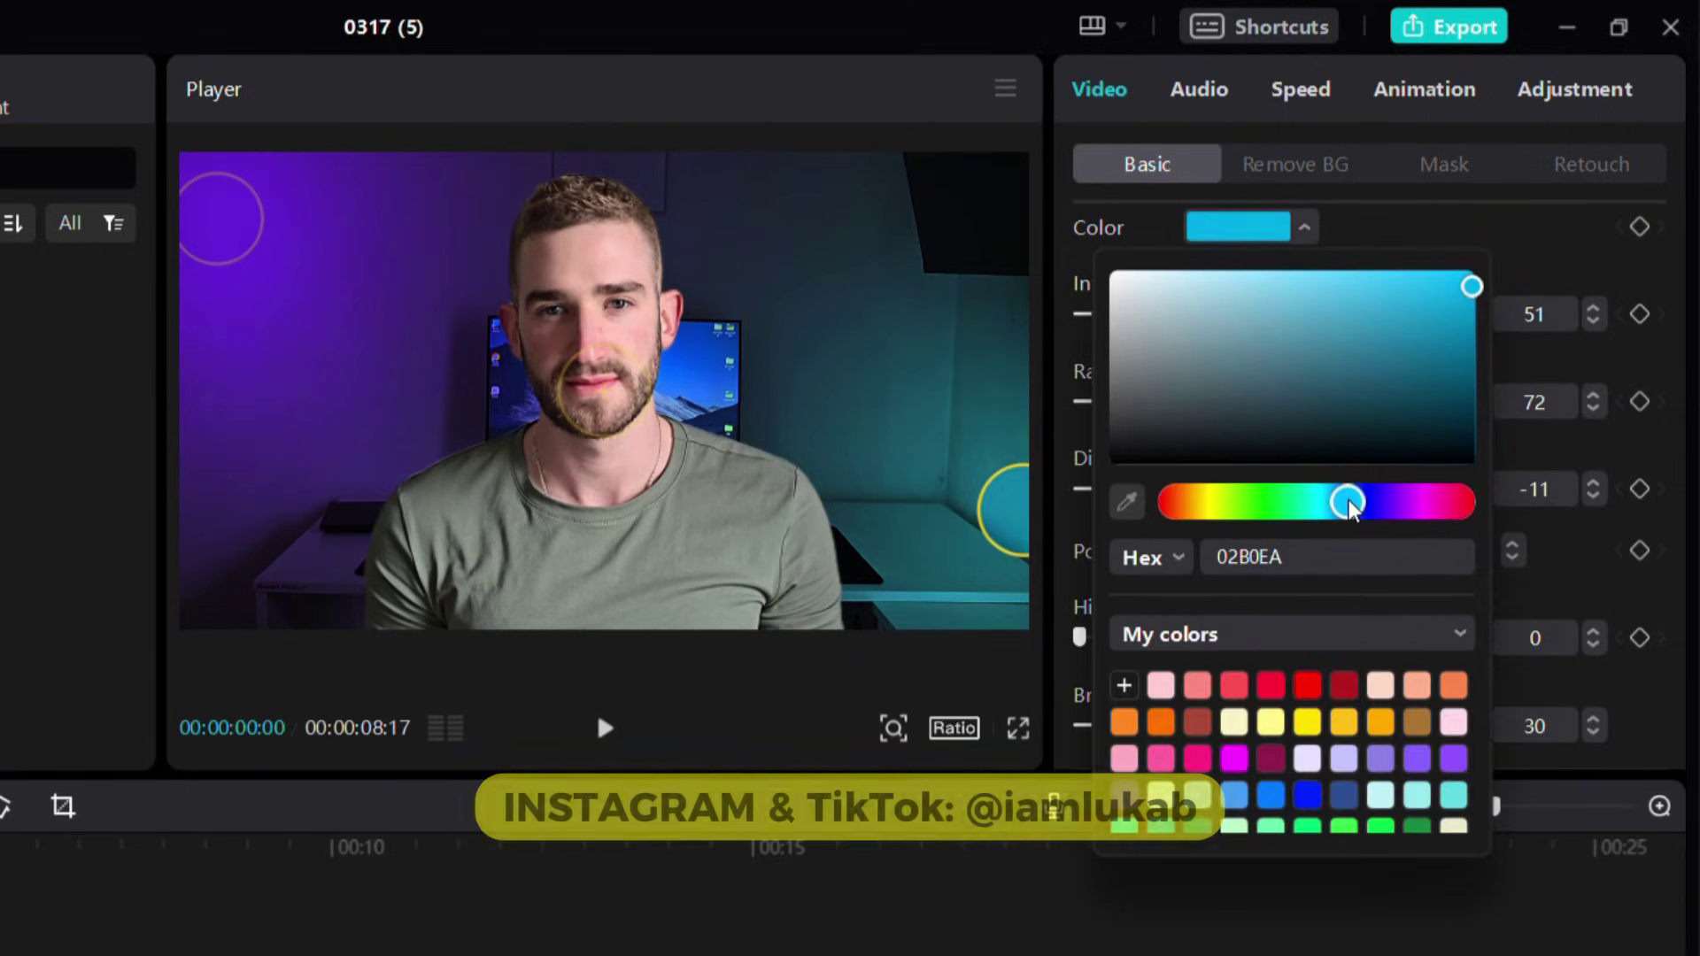
click(1434, 256)
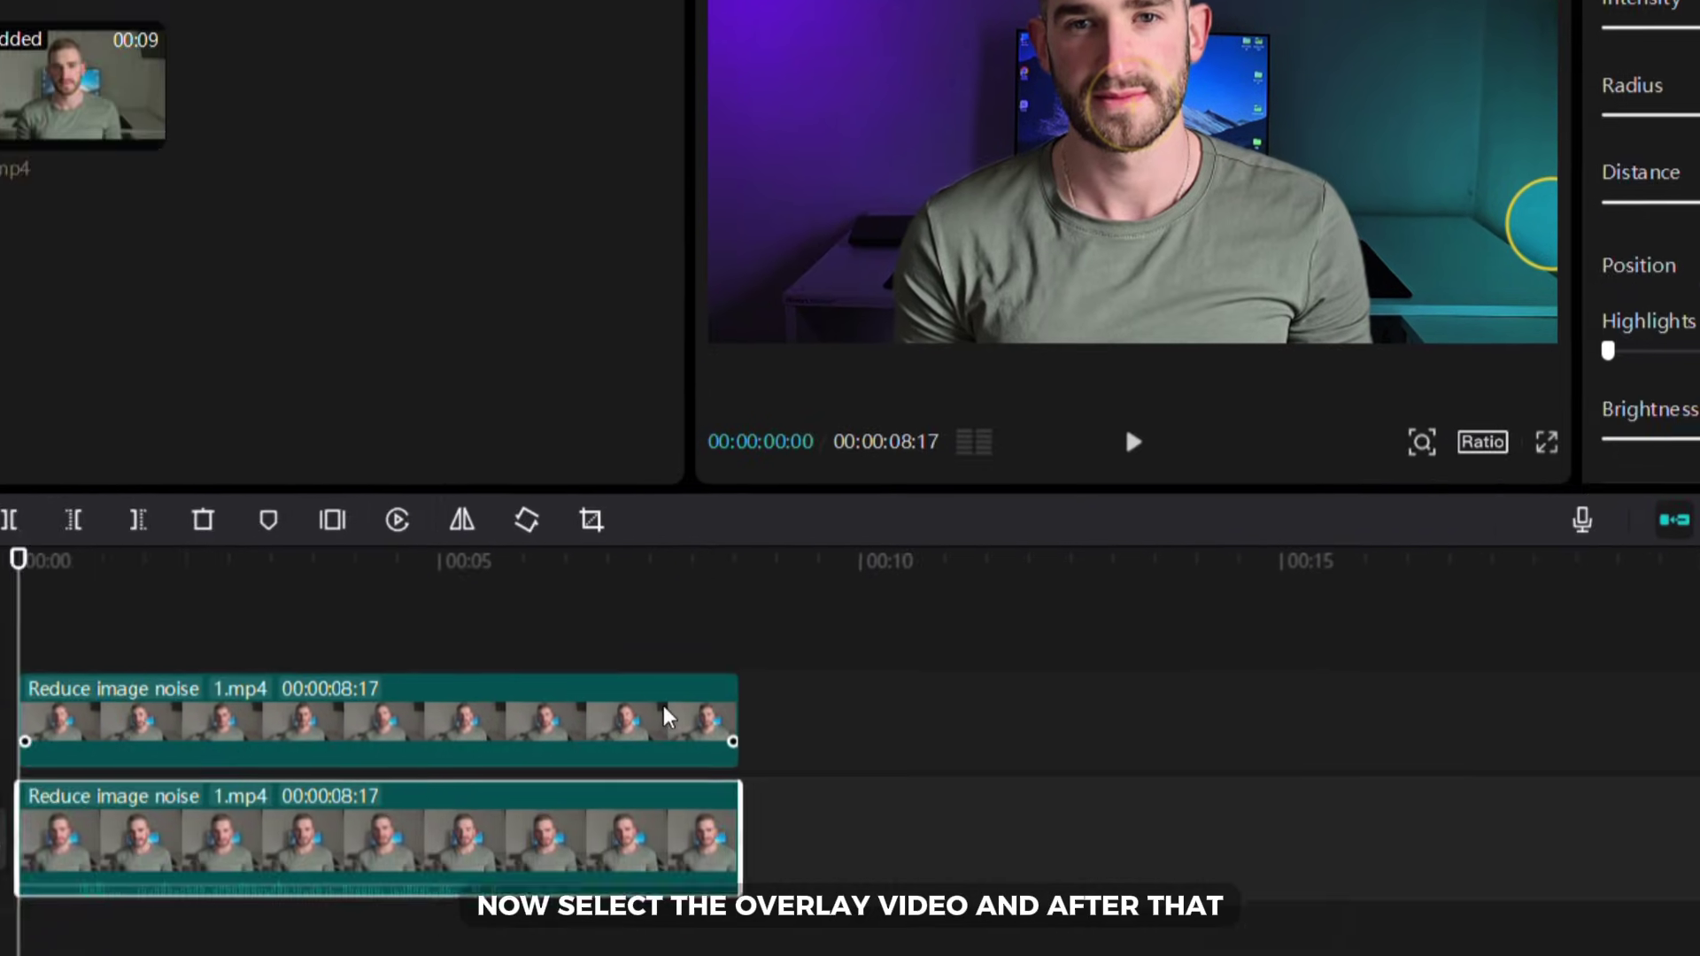
Apply the Soft light face relight to the overlay clip, moving its light onto the chest.
click(858, 611)
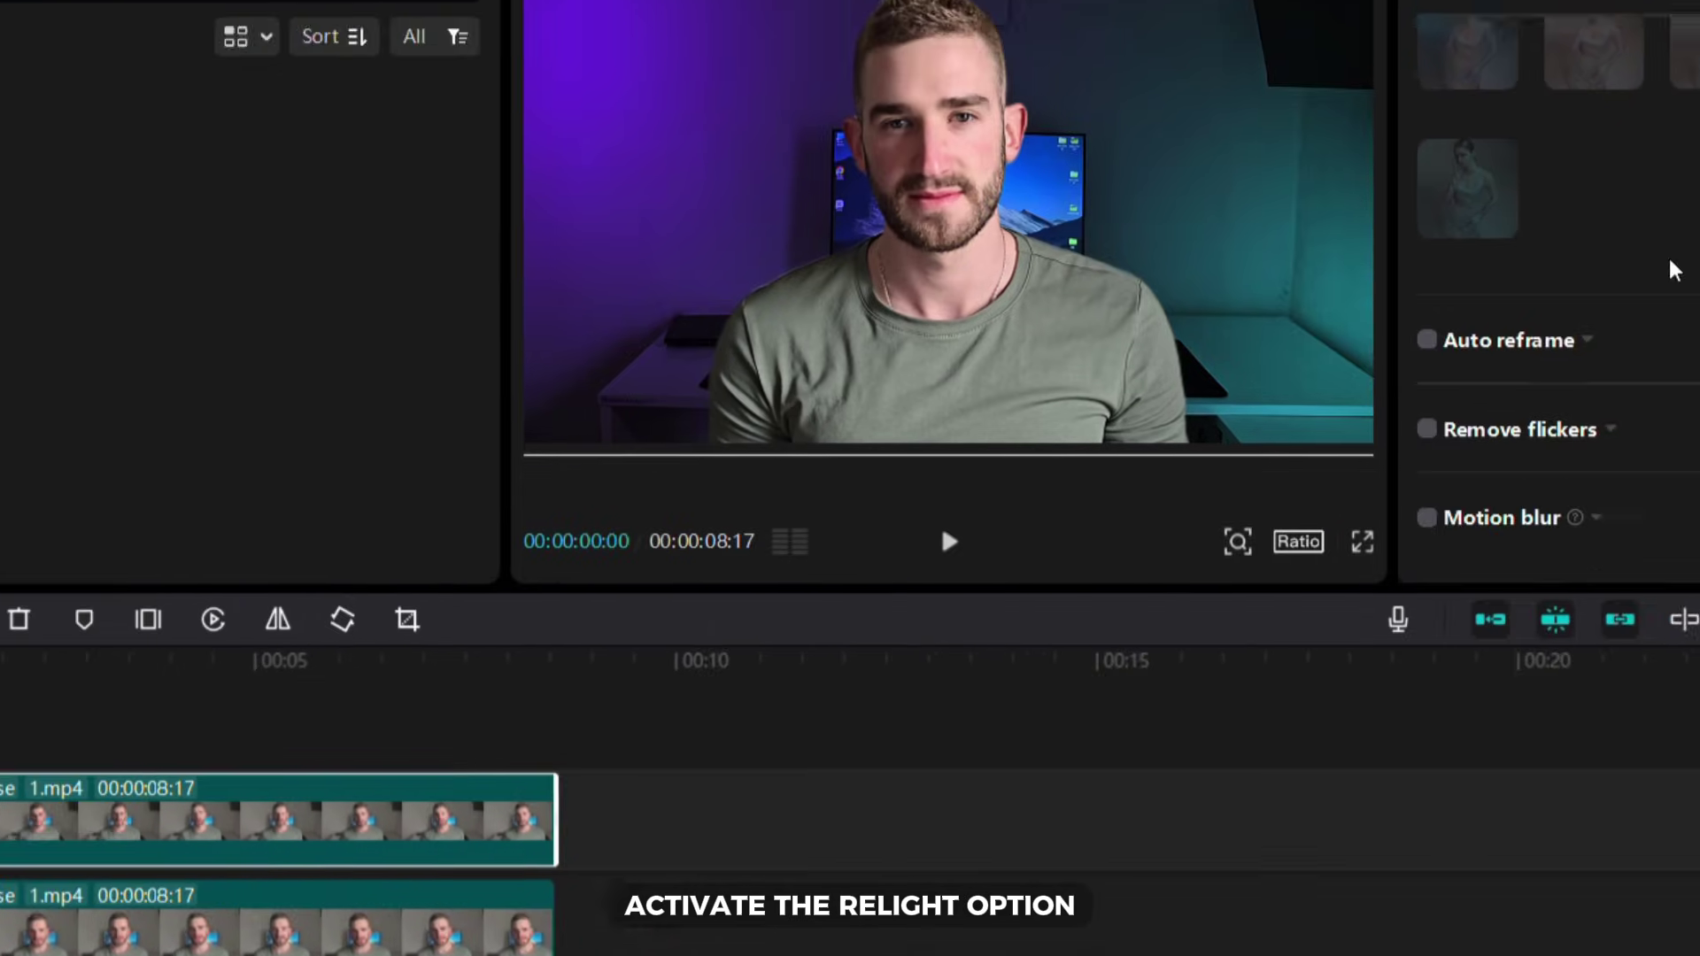
scroll(1699, 52, up, 3)
scroll(1168, 345, up, 2)
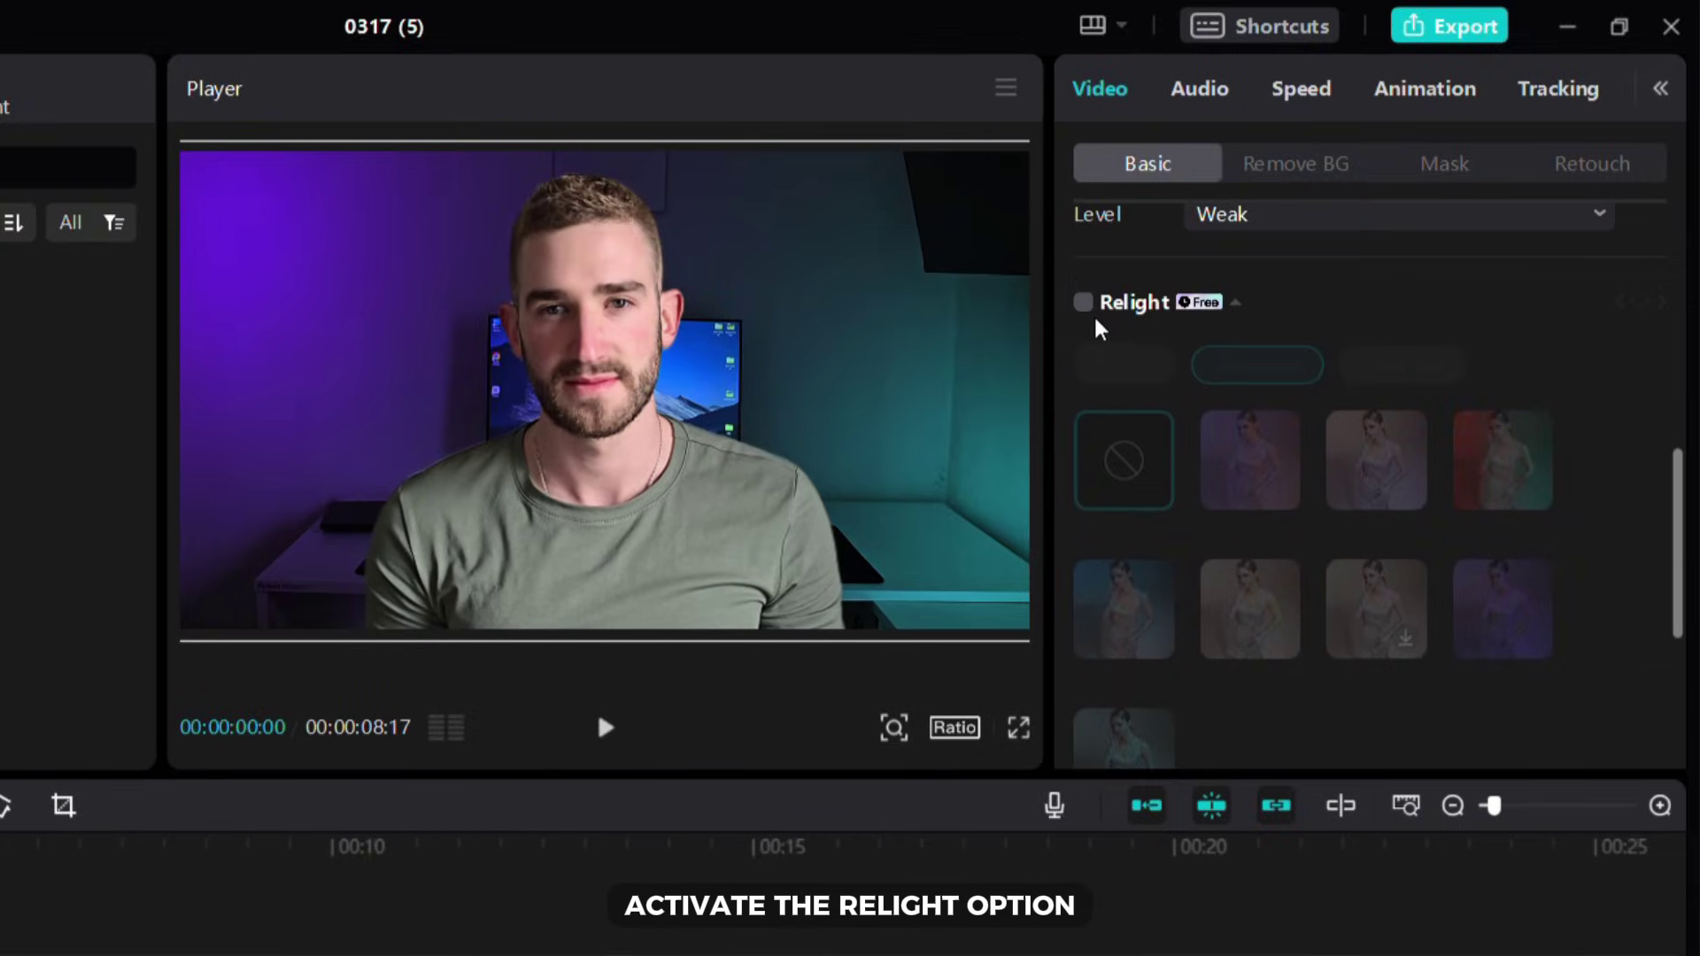
click(1082, 304)
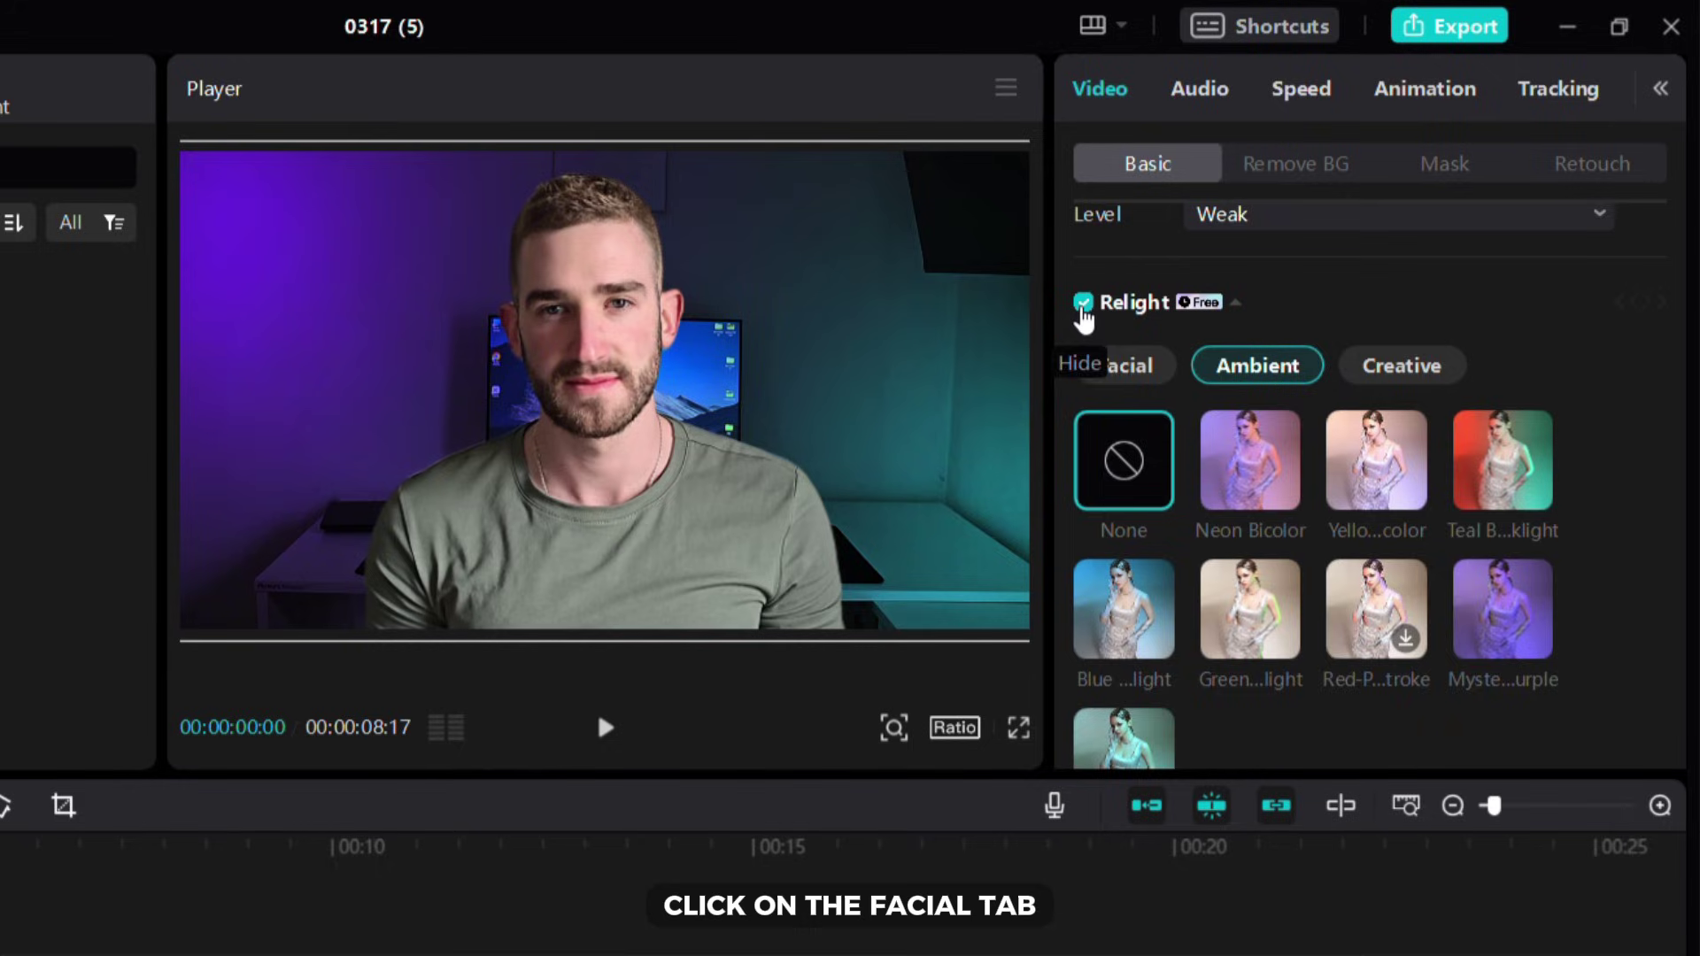
click(1120, 365)
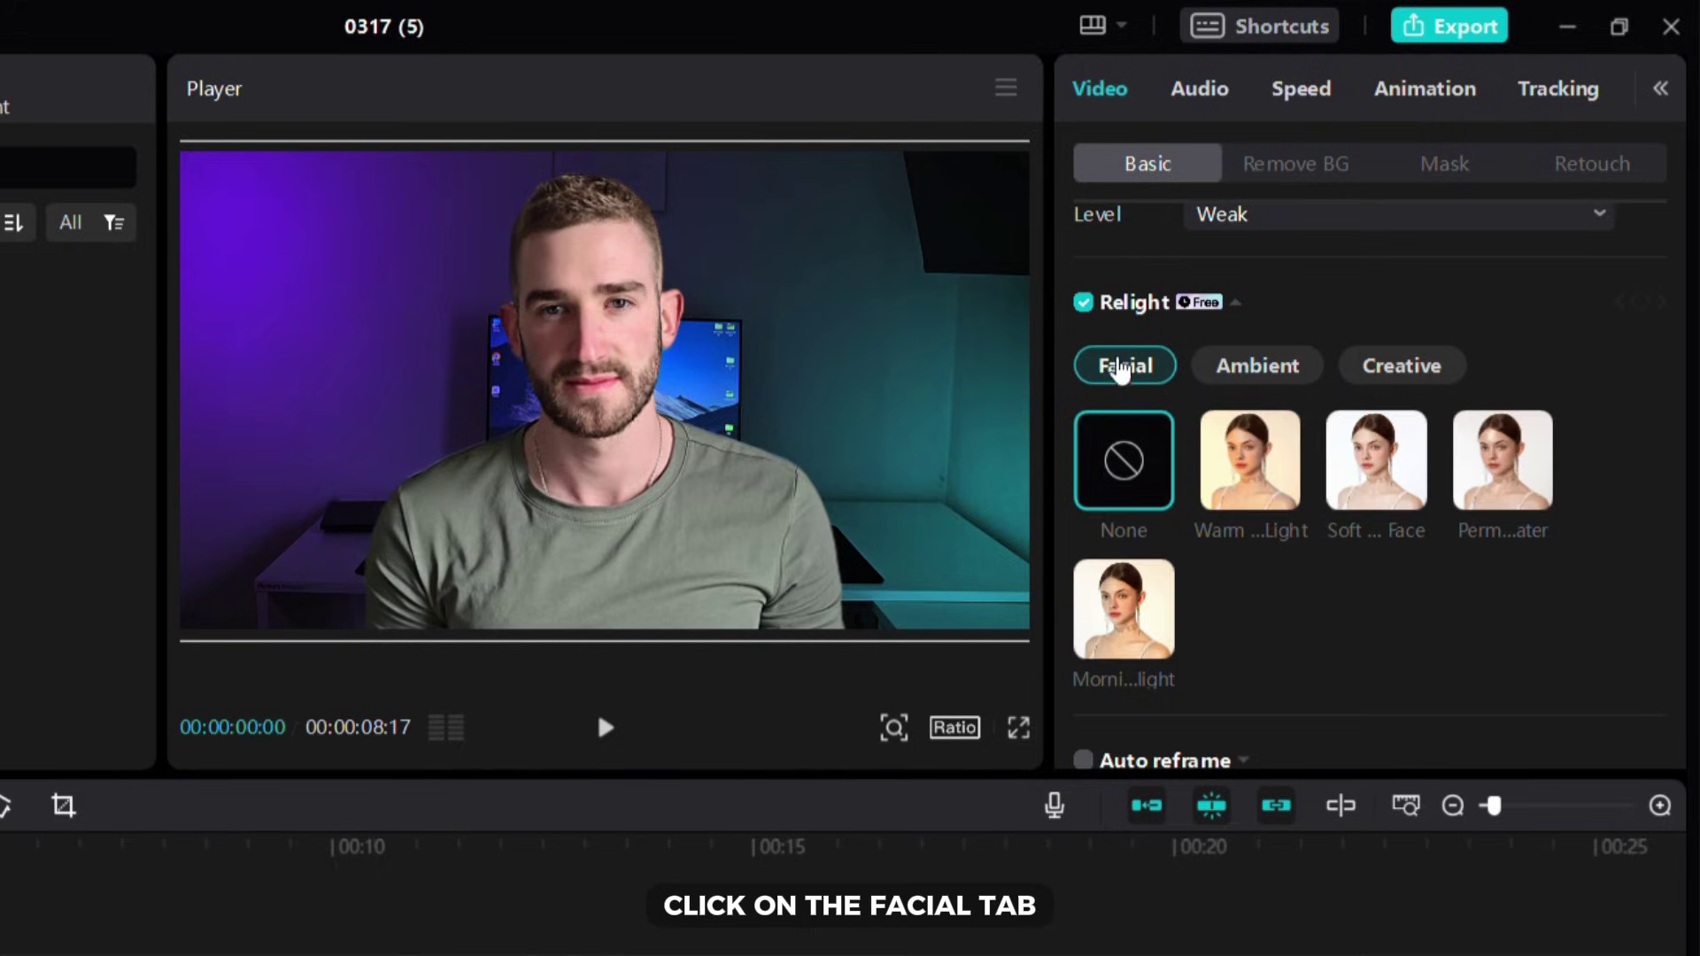
click(1388, 457)
drag(602, 400, 668, 581)
scroll(1494, 595, down, 9)
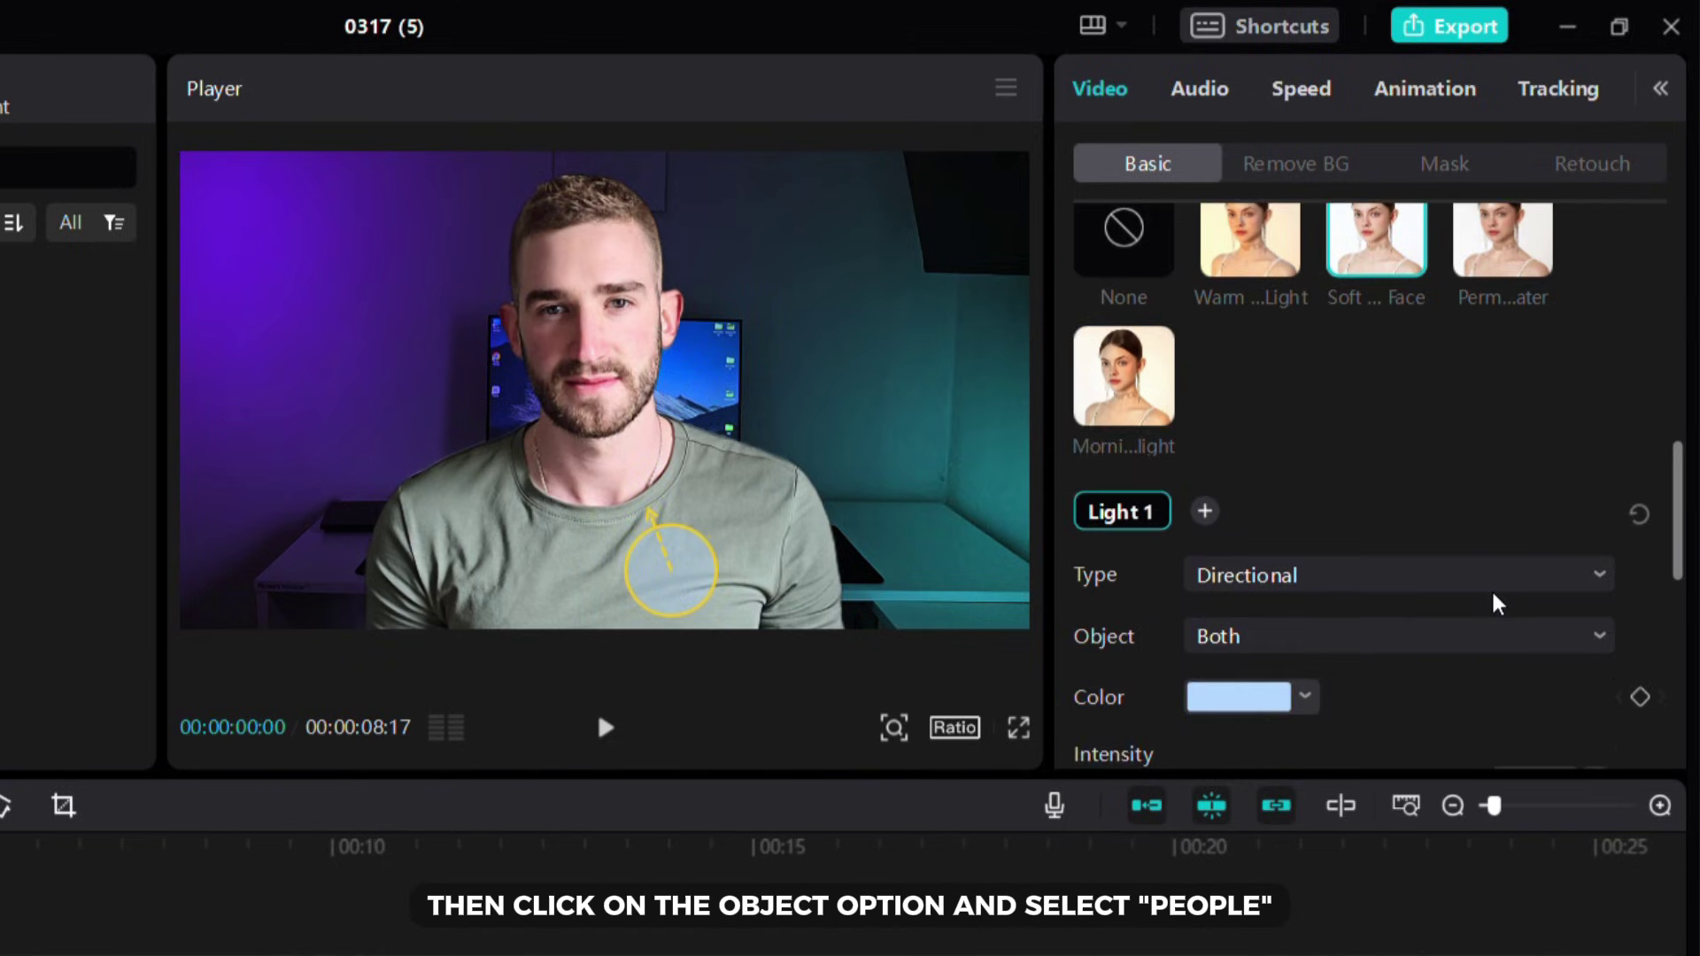
scroll(1416, 478, up, 1)
Limit Light 1 to People; set intensity 31, radius 30, distance 35, highlights 13, brightness 93.
click(1389, 279)
click(1384, 319)
scroll(1384, 320, up, 1)
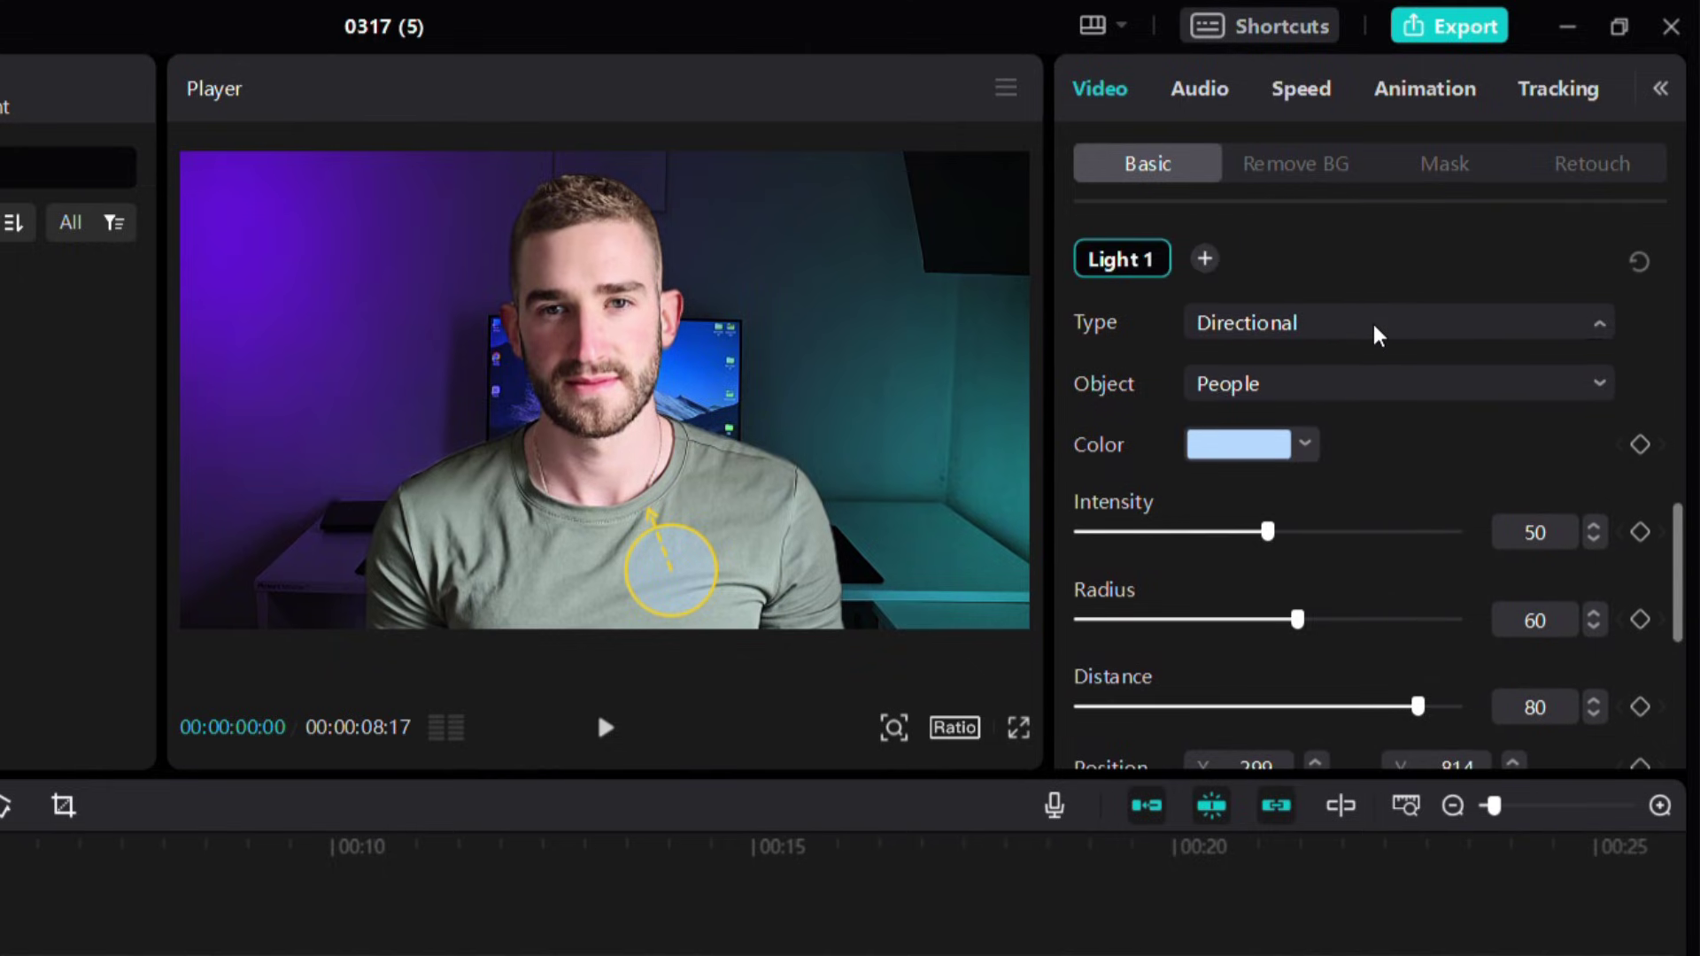
drag(1264, 531, 1153, 575)
scroll(1217, 624, down, 5)
mouse_move(1427, 713)
mouse_down()
mouse_move(1411, 713)
mouse_move(1435, 737)
mouse_up()
drag(1124, 626, 1154, 633)
mouse_move(1171, 397)
mouse_down()
mouse_move(1244, 394)
mouse_move(1183, 418)
mouse_up()
drag(1357, 478, 1321, 502)
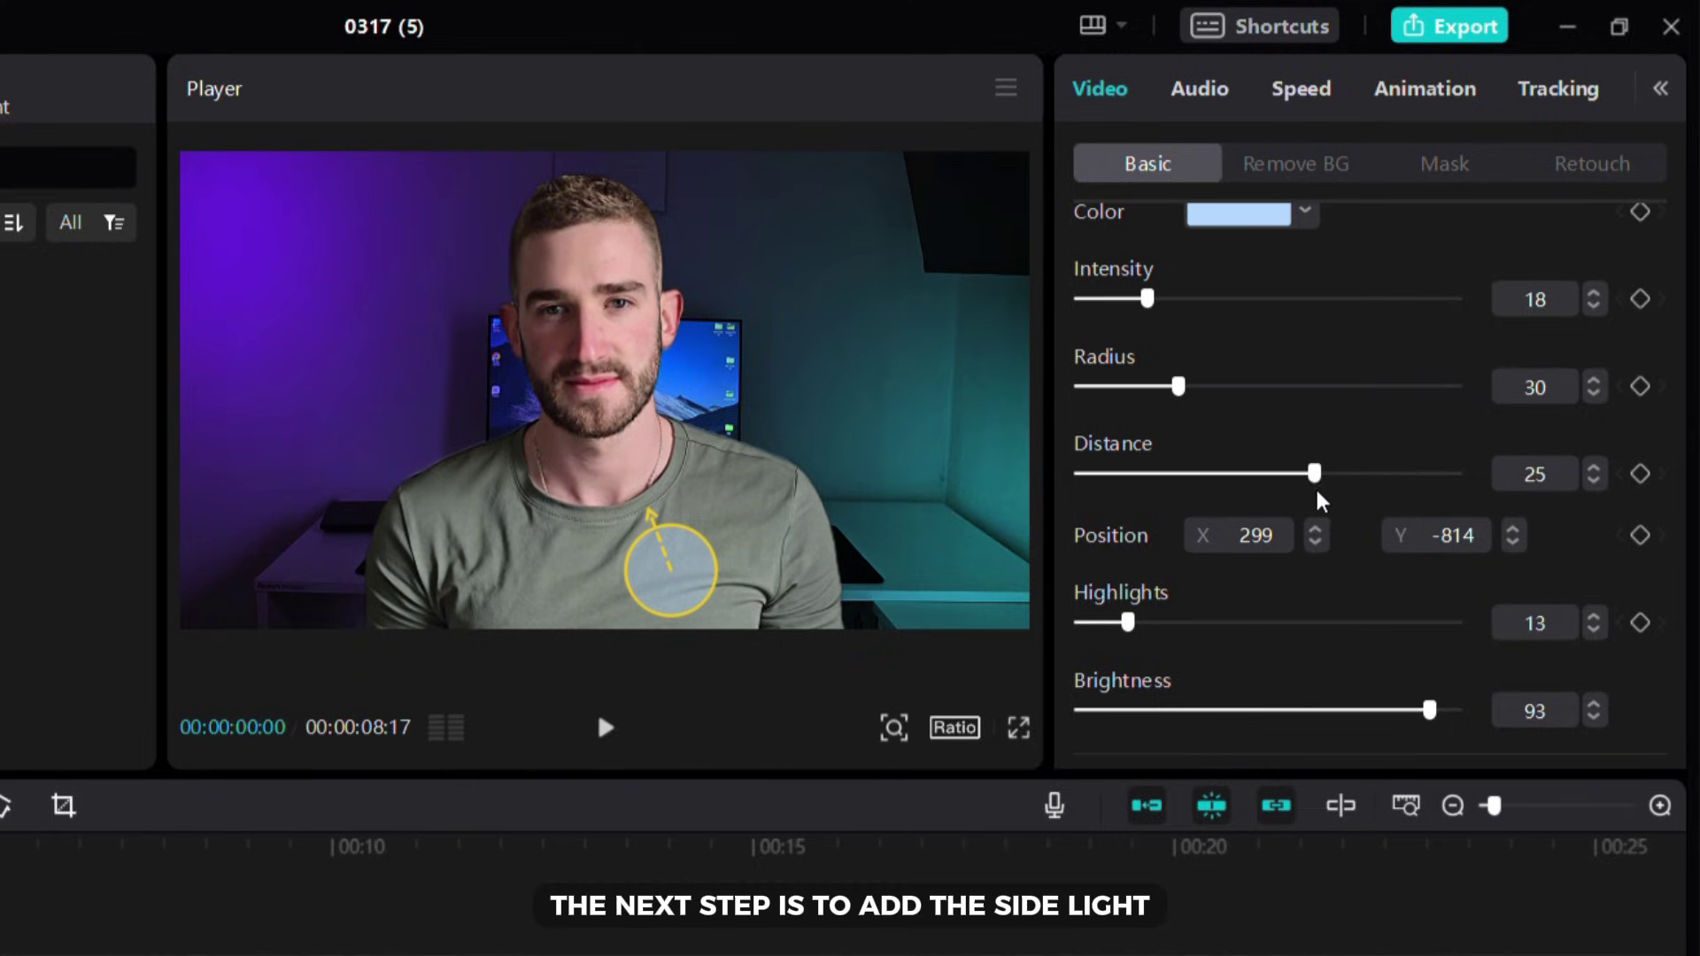
drag(1156, 298, 1207, 311)
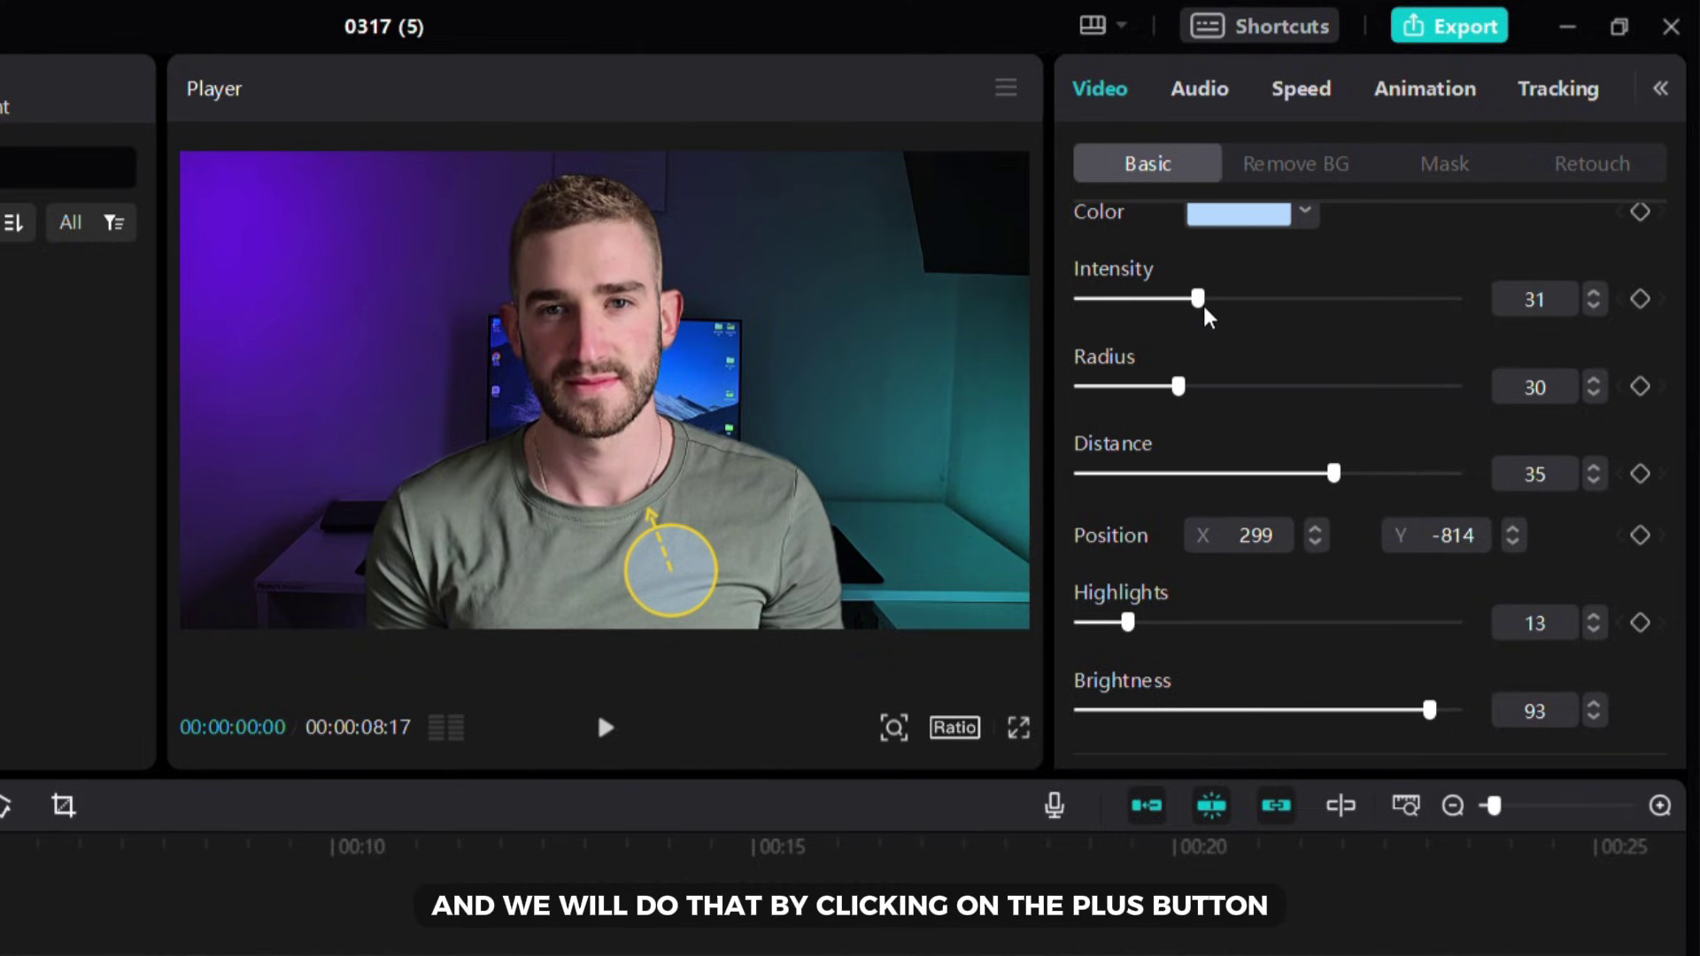
scroll(1337, 531, up, 4)
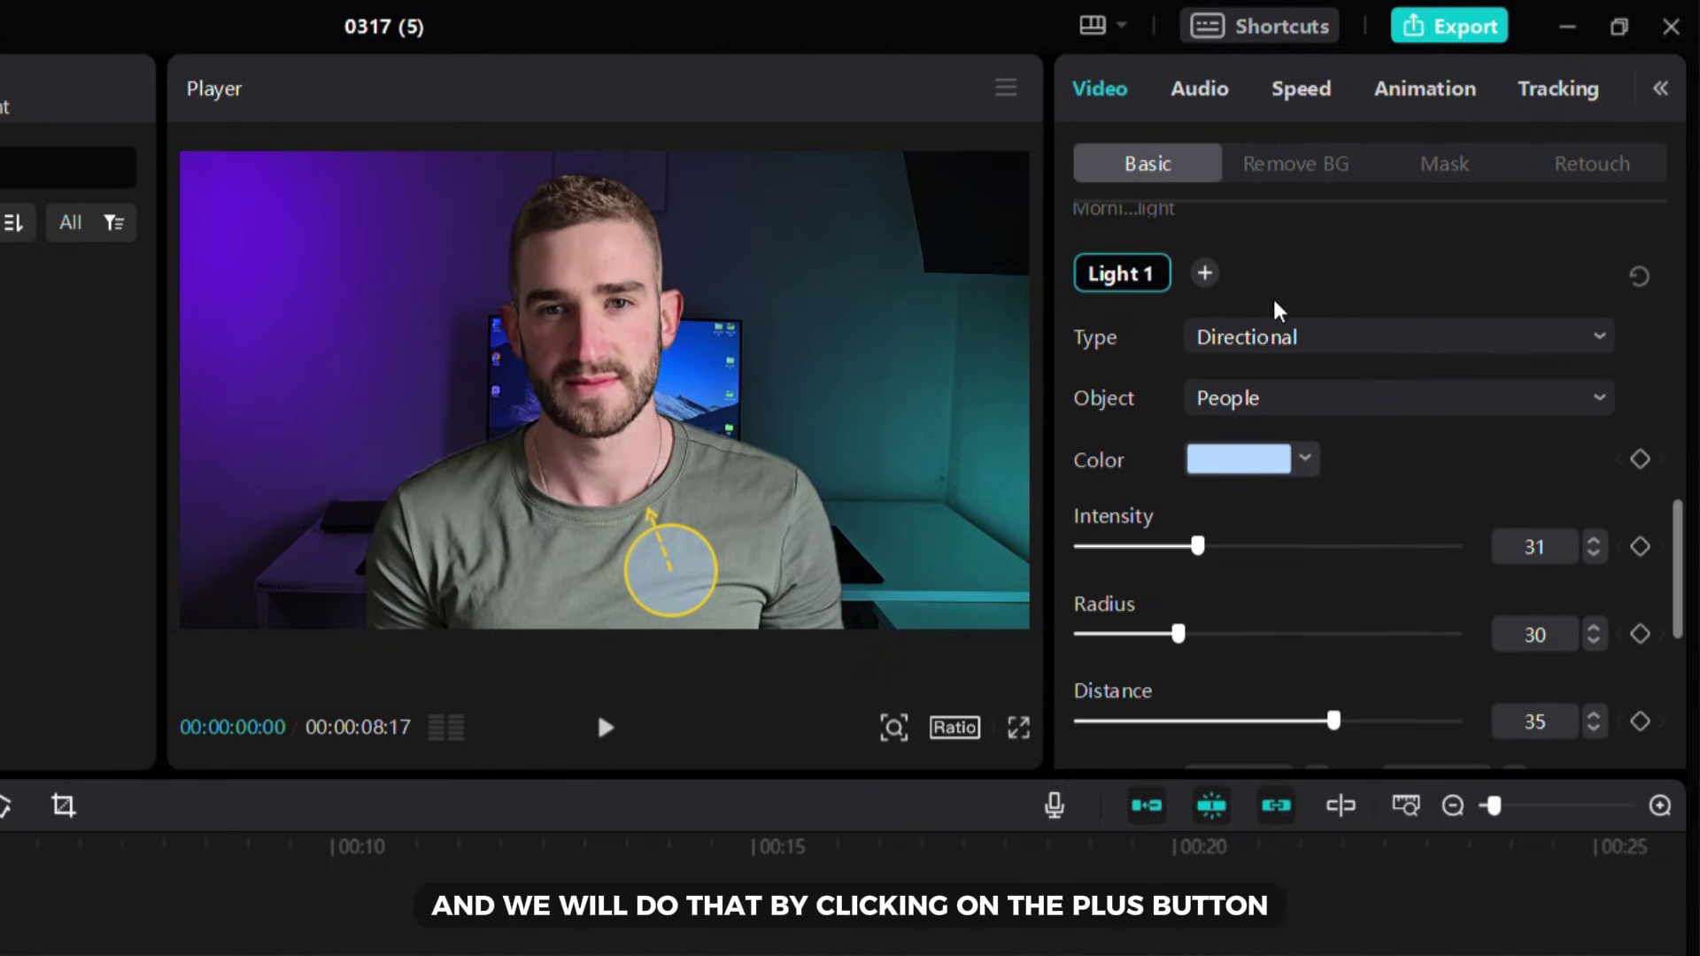
Add Light 2 on the right wall and colour it purple (8000FF).
click(1201, 275)
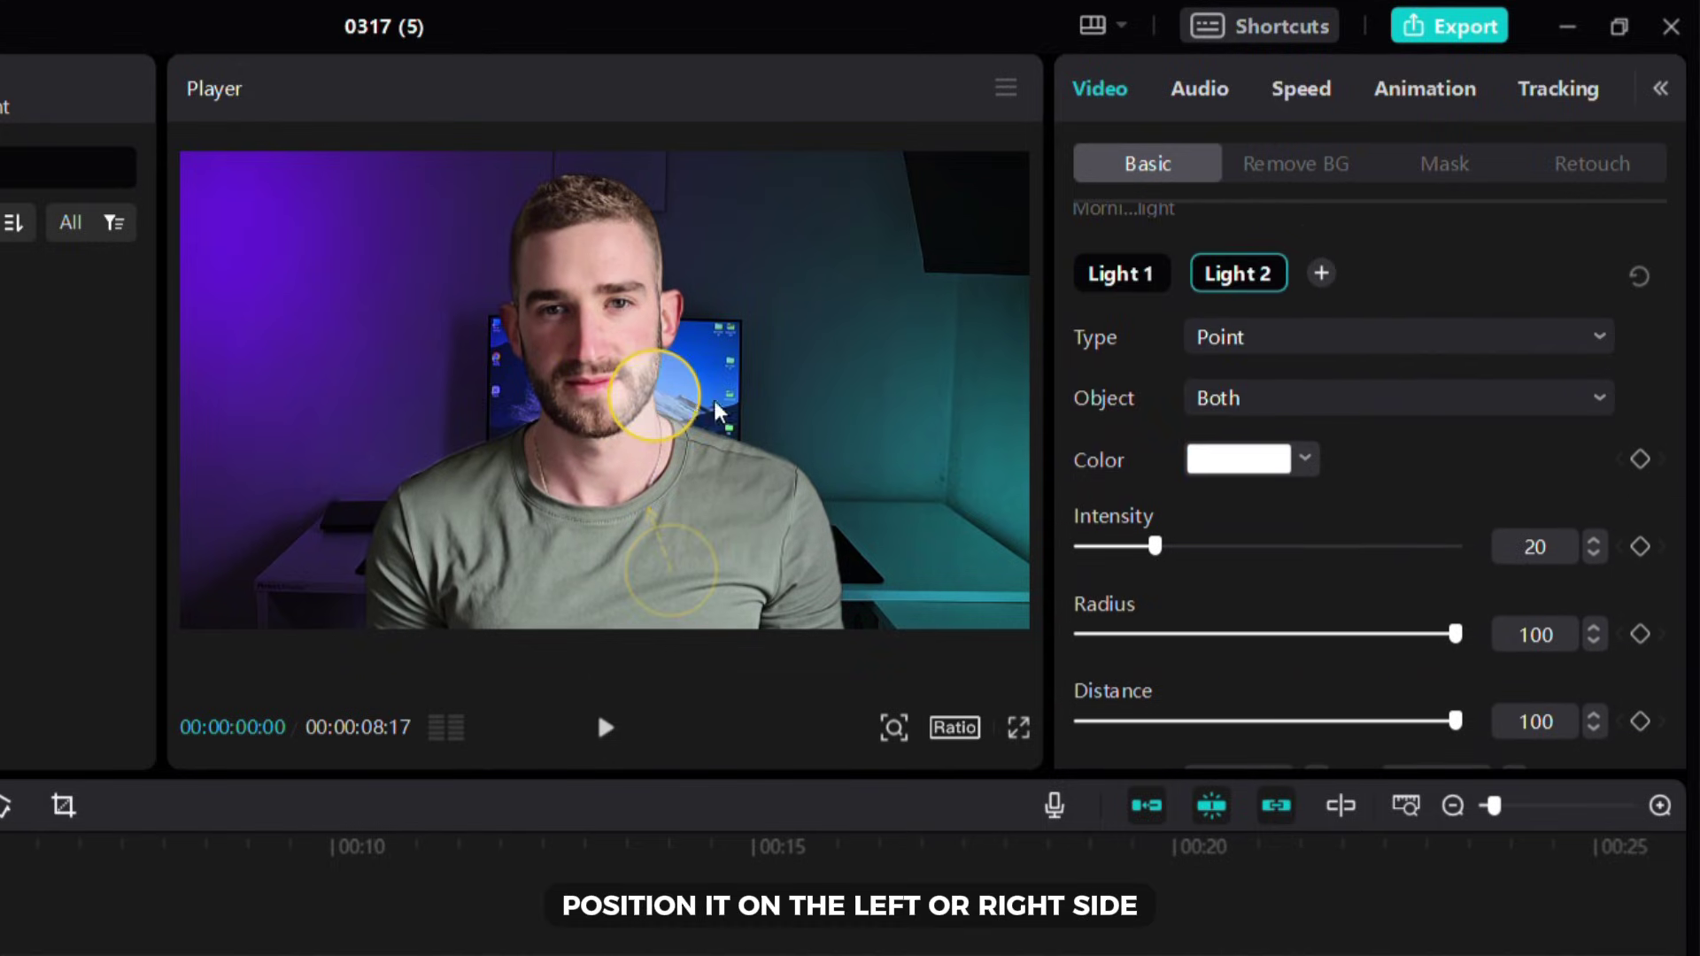
drag(714, 401, 969, 381)
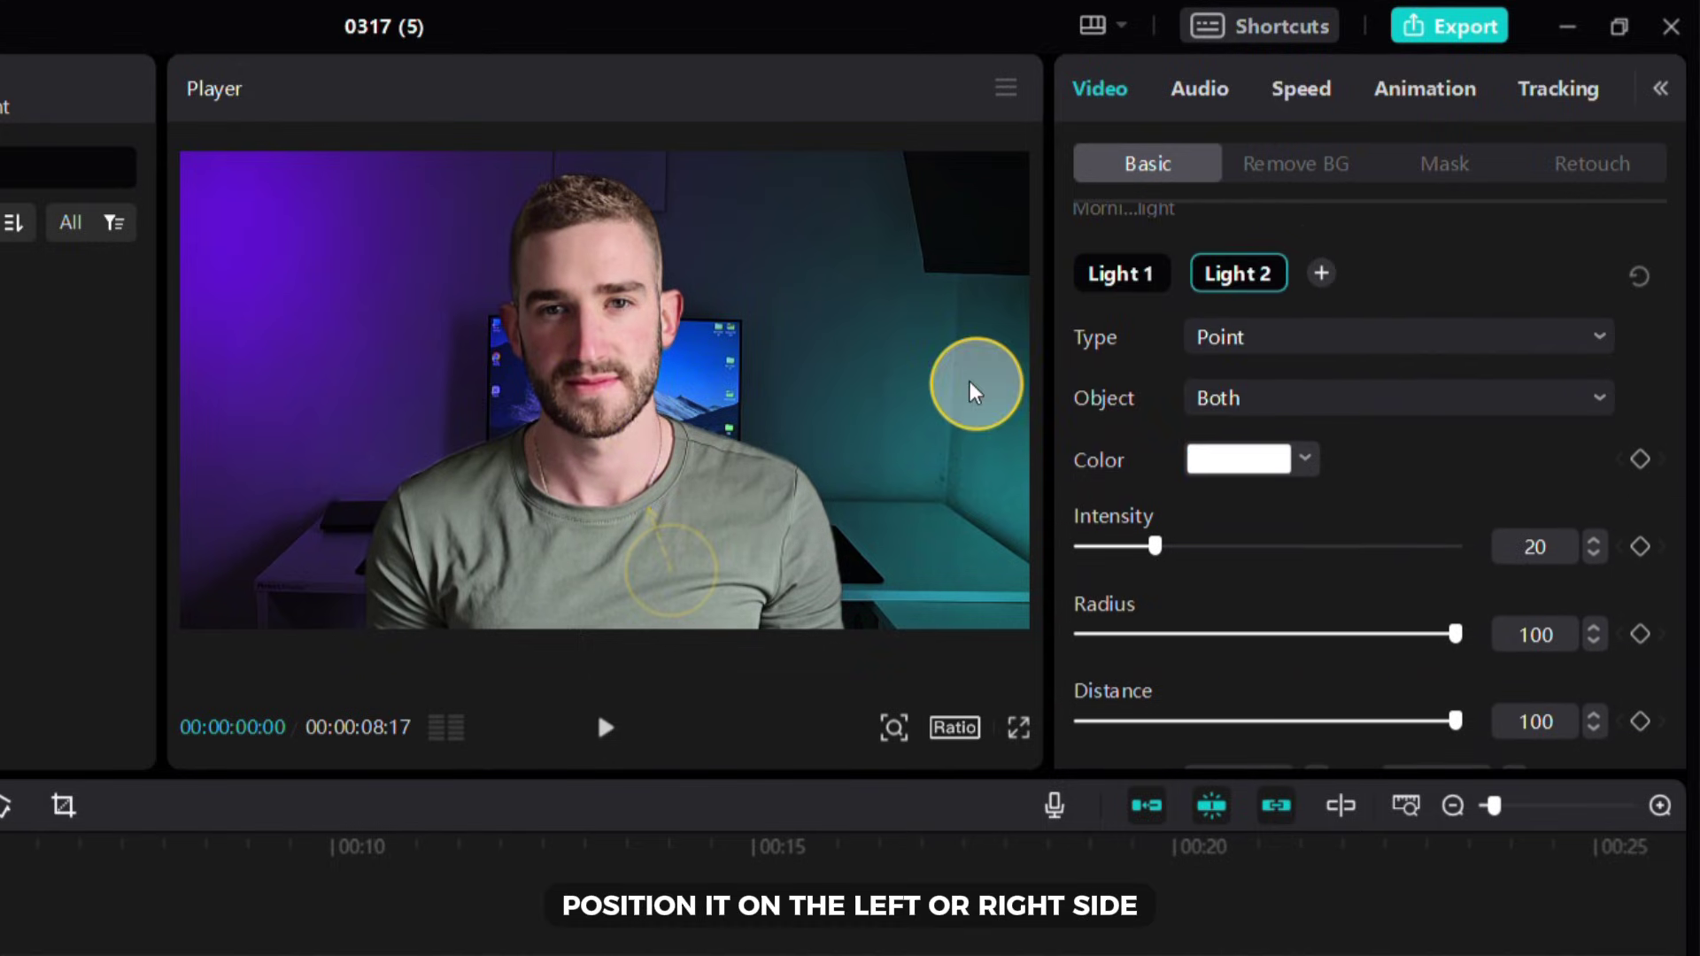
click(1264, 470)
drag(1372, 743, 1382, 744)
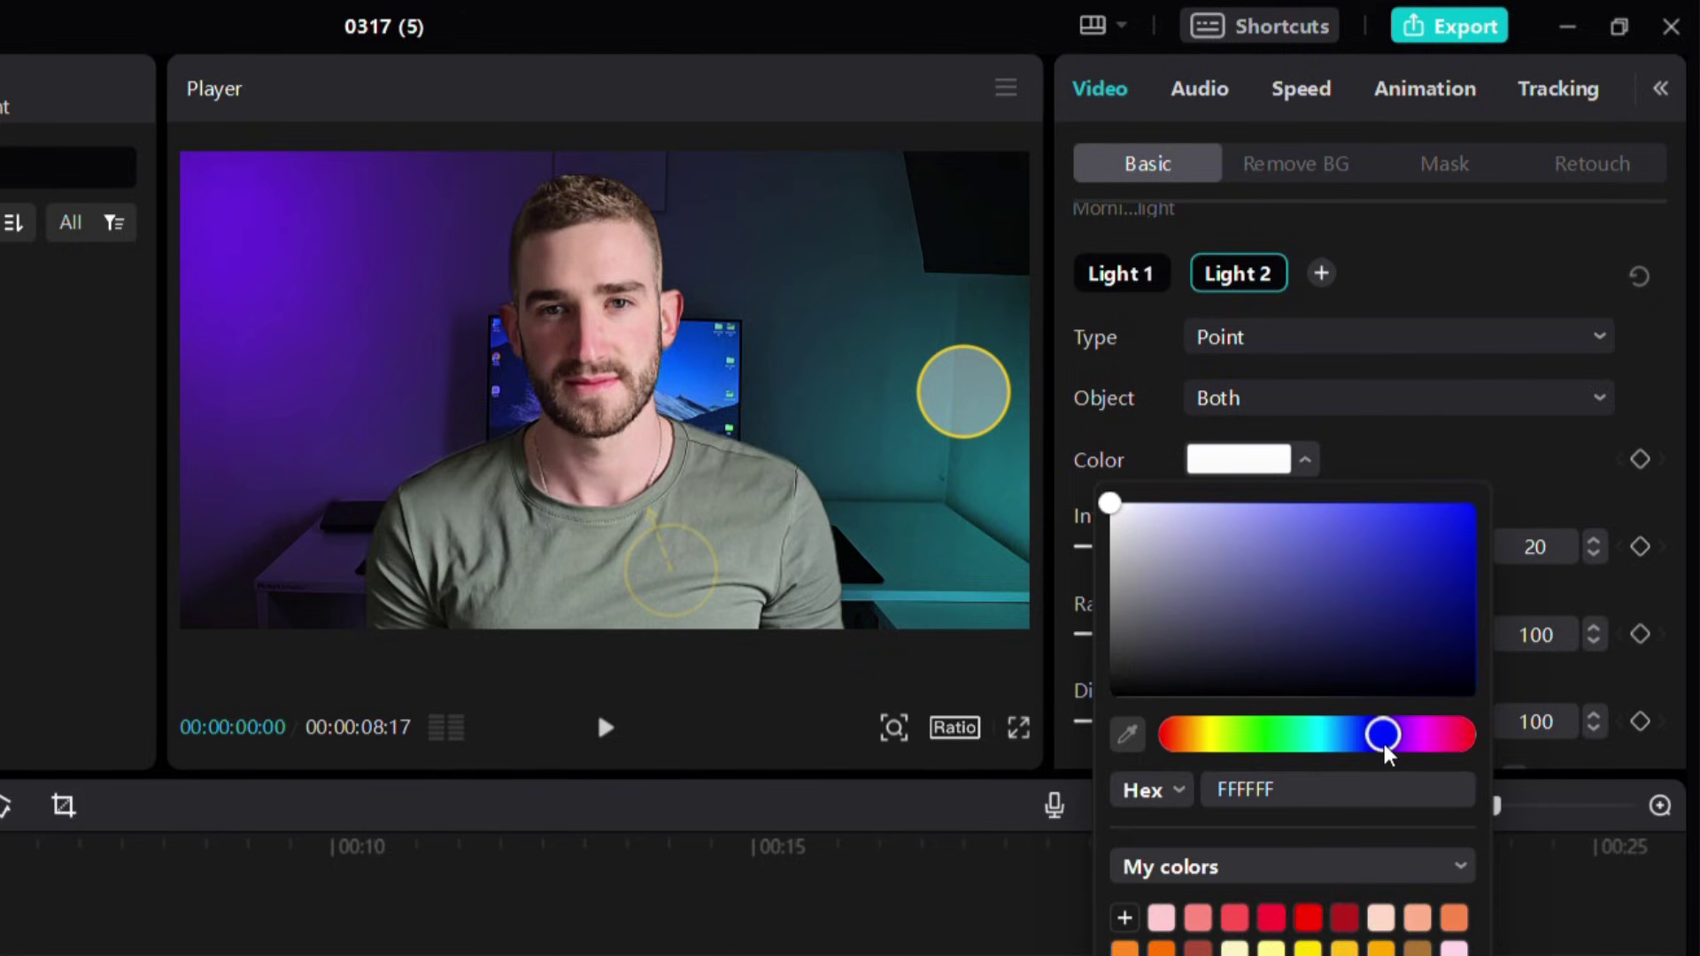
drag(1395, 619, 1612, 449)
drag(1382, 735, 1416, 737)
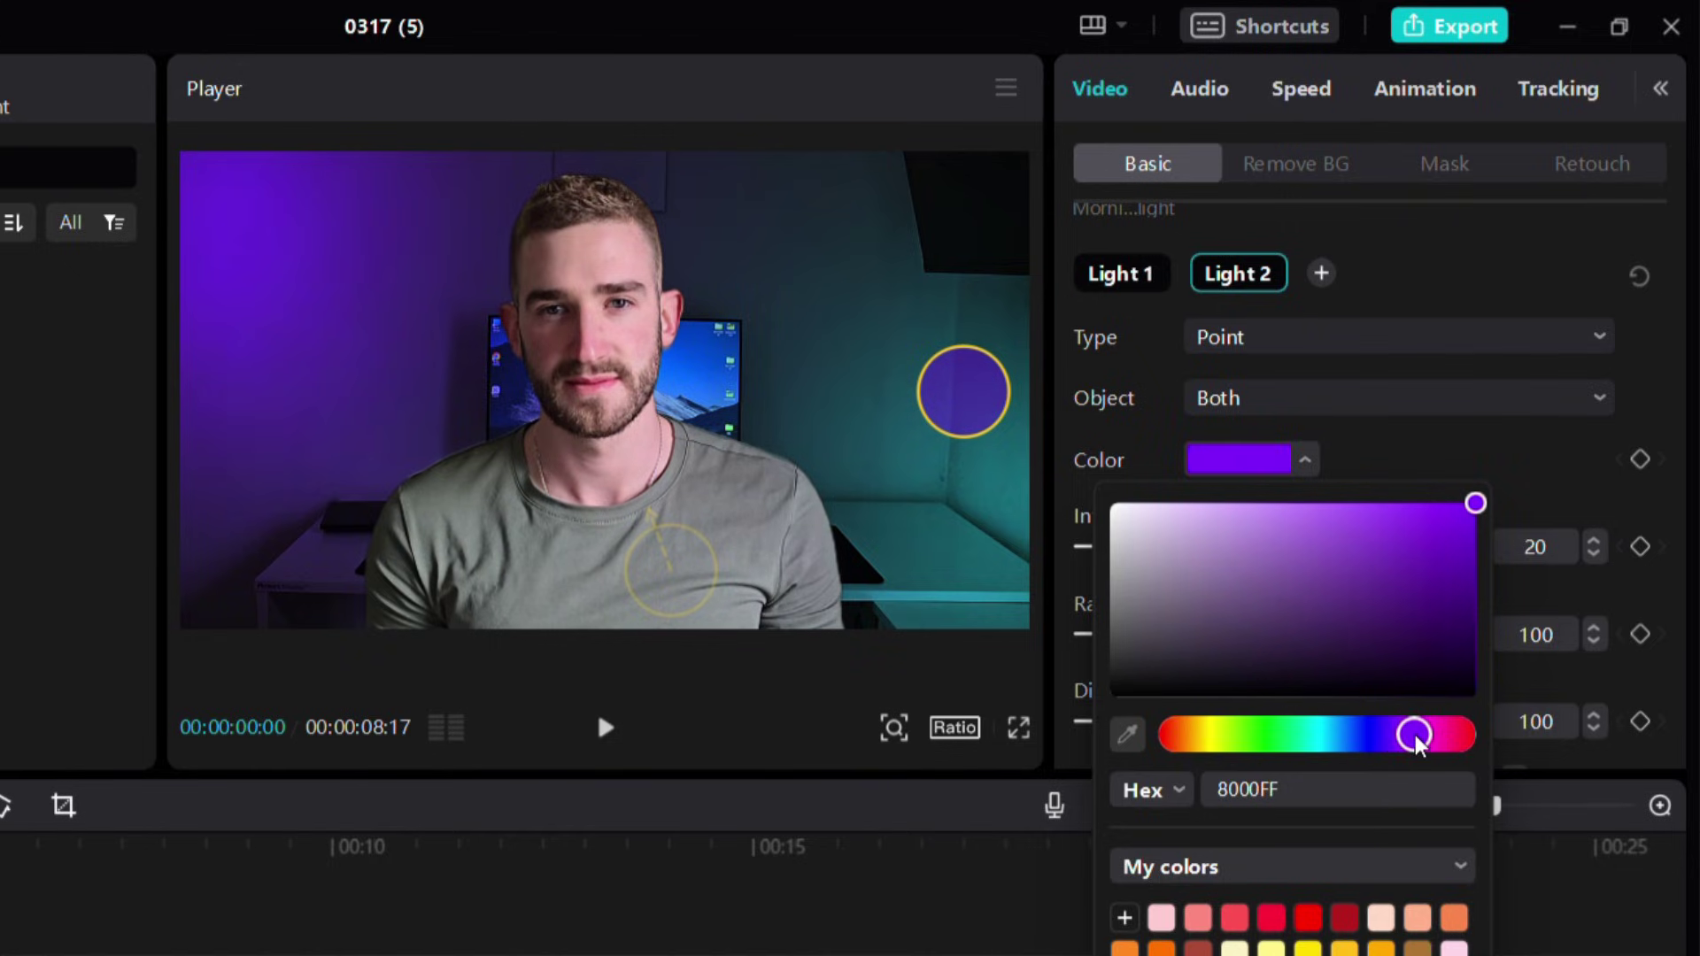
Make the purple light Directional and aim it sideways toward the subject.
click(1361, 345)
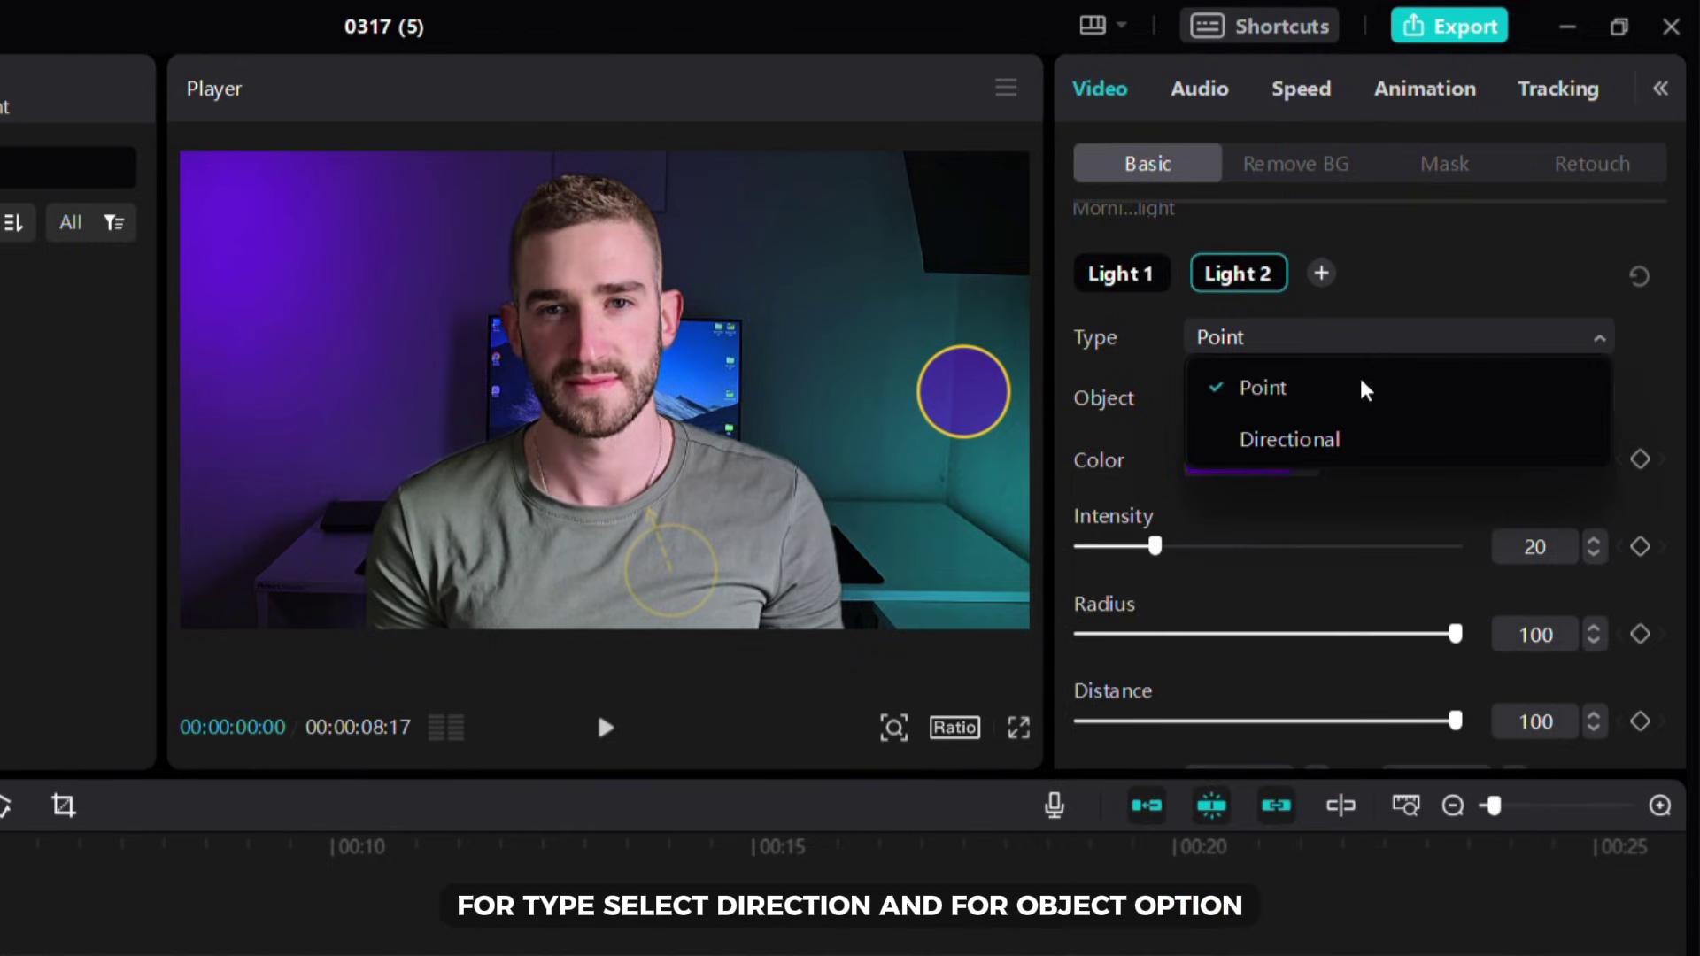
click(1337, 443)
drag(947, 414, 915, 439)
drag(945, 344, 893, 401)
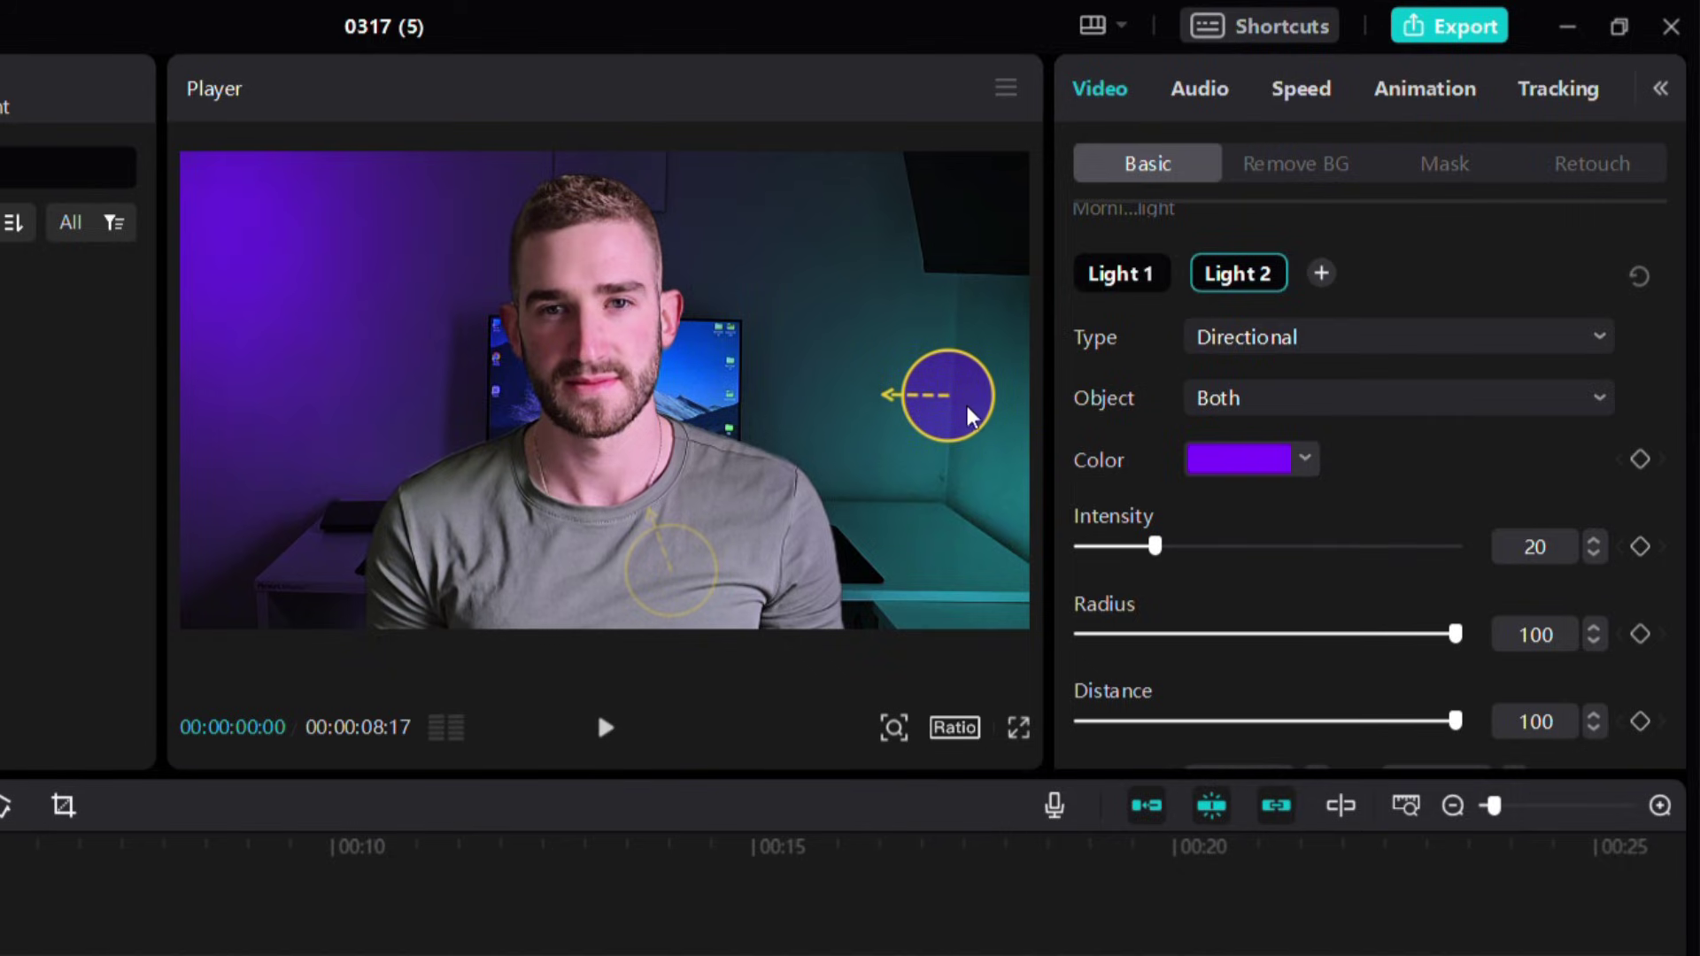
Set the purple Light 2 to intensity 62, radius 84 and distance -18.
drag(1152, 544, 1245, 577)
scroll(1246, 577, down, 1)
scroll(1246, 577, down, 2)
mouse_move(1366, 605)
mouse_down()
mouse_move(1196, 619)
mouse_move(1245, 620)
mouse_move(1225, 603)
mouse_up()
mouse_move(1249, 430)
mouse_down()
mouse_move(1165, 440)
mouse_move(1320, 459)
mouse_up()
mouse_move(955, 426)
mouse_down()
mouse_move(976, 509)
mouse_move(948, 407)
mouse_up()
drag(1317, 430, 1323, 464)
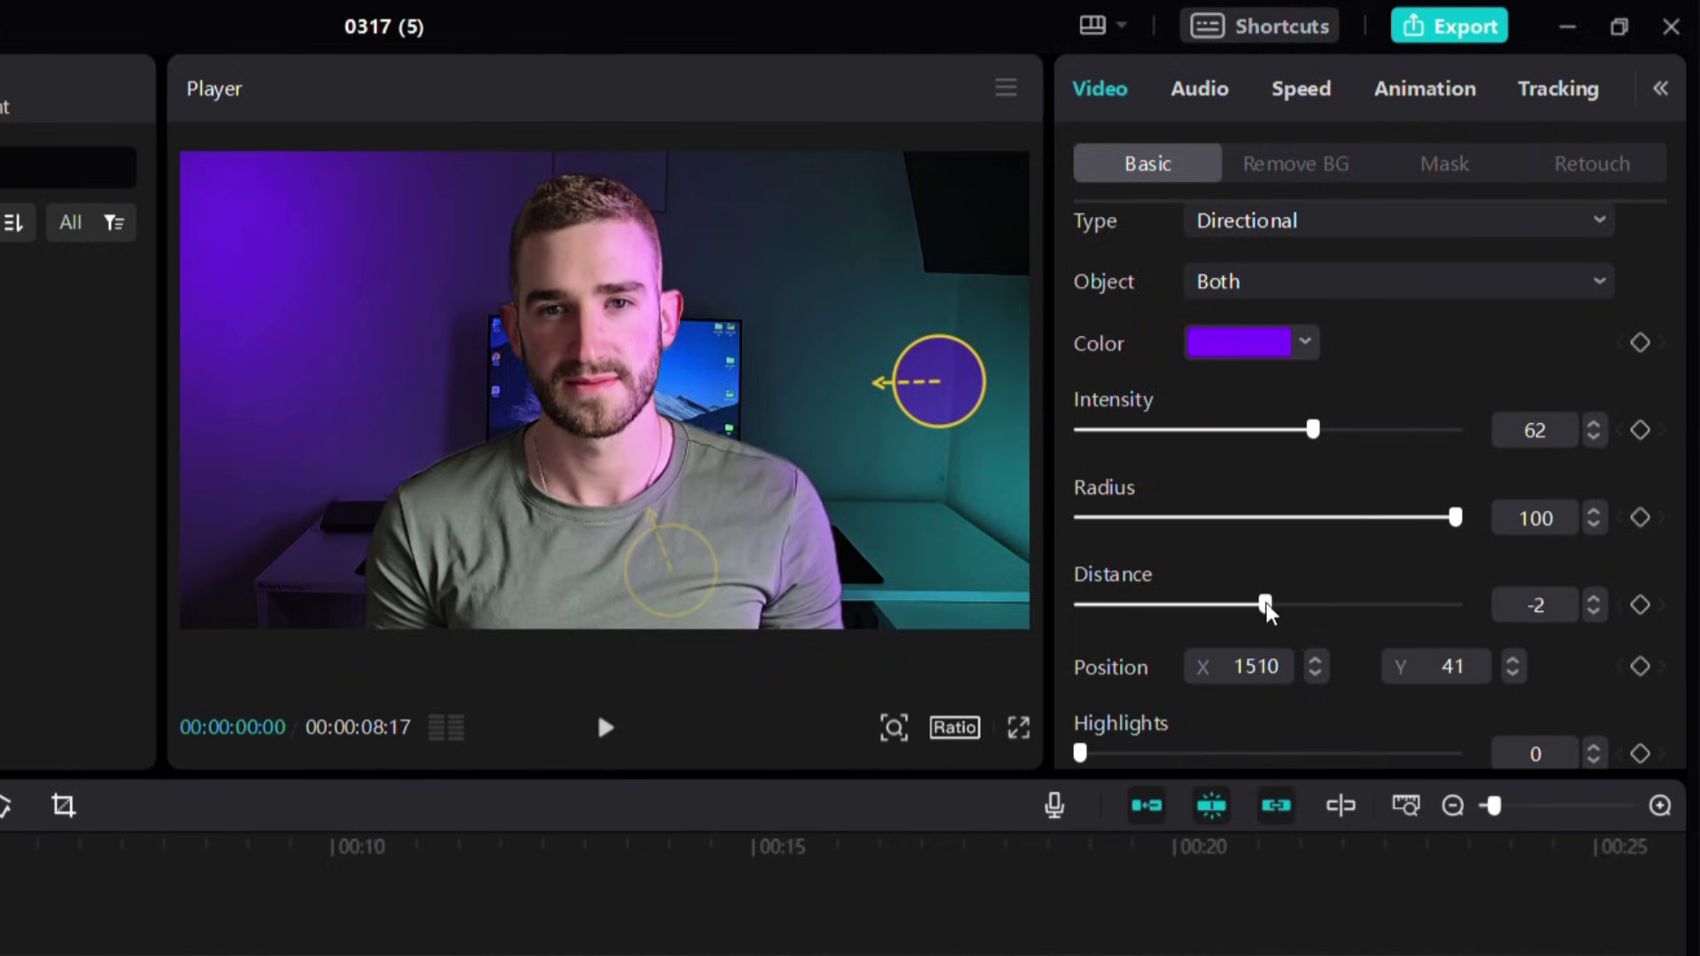
Raise Light 1's face-light intensity to 36.
drag(1235, 611, 1238, 605)
drag(1454, 518, 1393, 536)
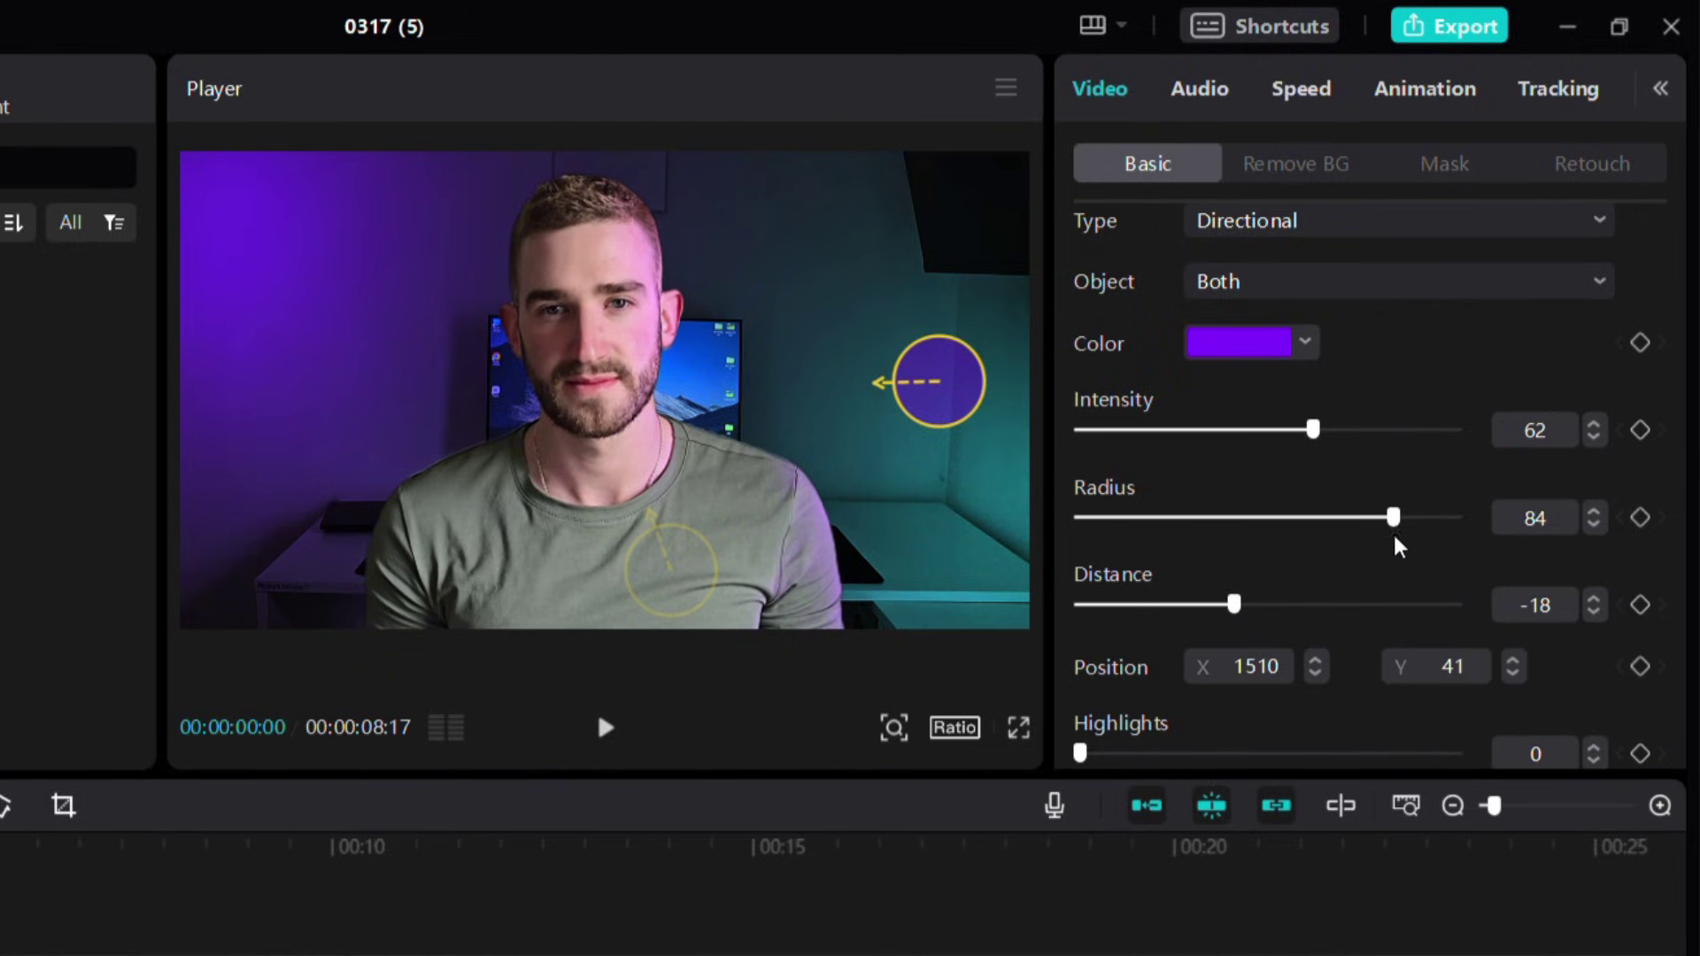
scroll(1434, 587, down, 3)
mouse_move(1429, 602)
mouse_down()
mouse_move(1315, 611)
mouse_move(1461, 612)
mouse_move(1413, 612)
mouse_up()
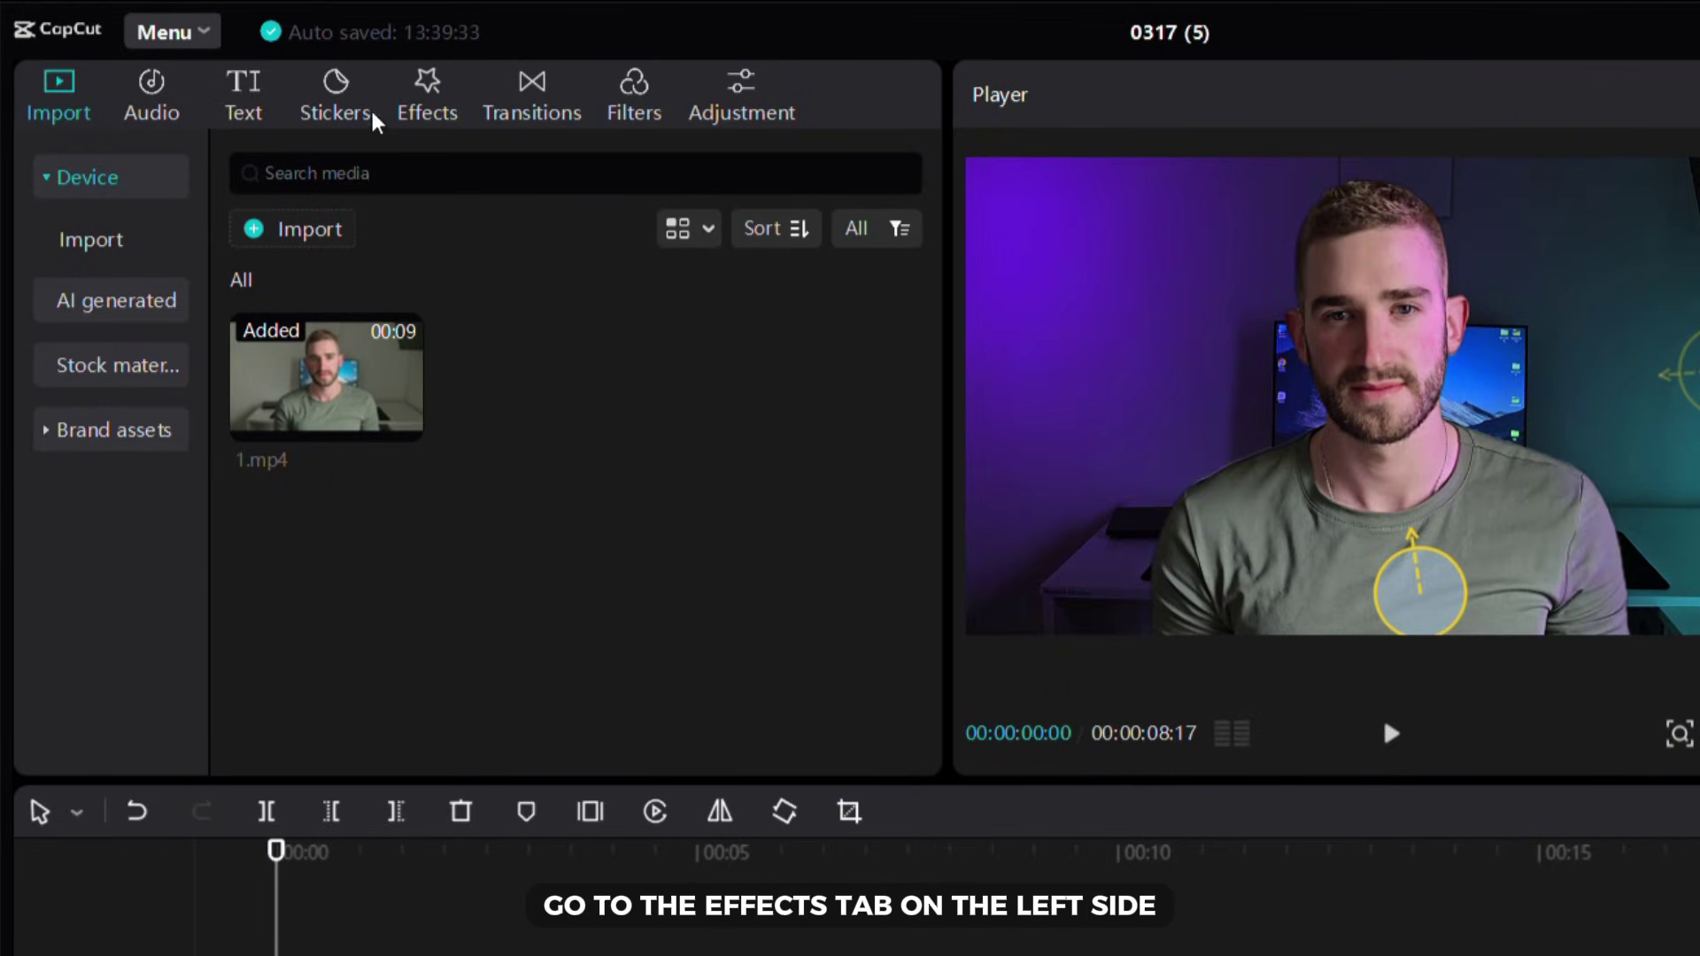
Apply the Lens Blur effect to the background 1.mp4 clip and reduce its strength to 12.
click(412, 110)
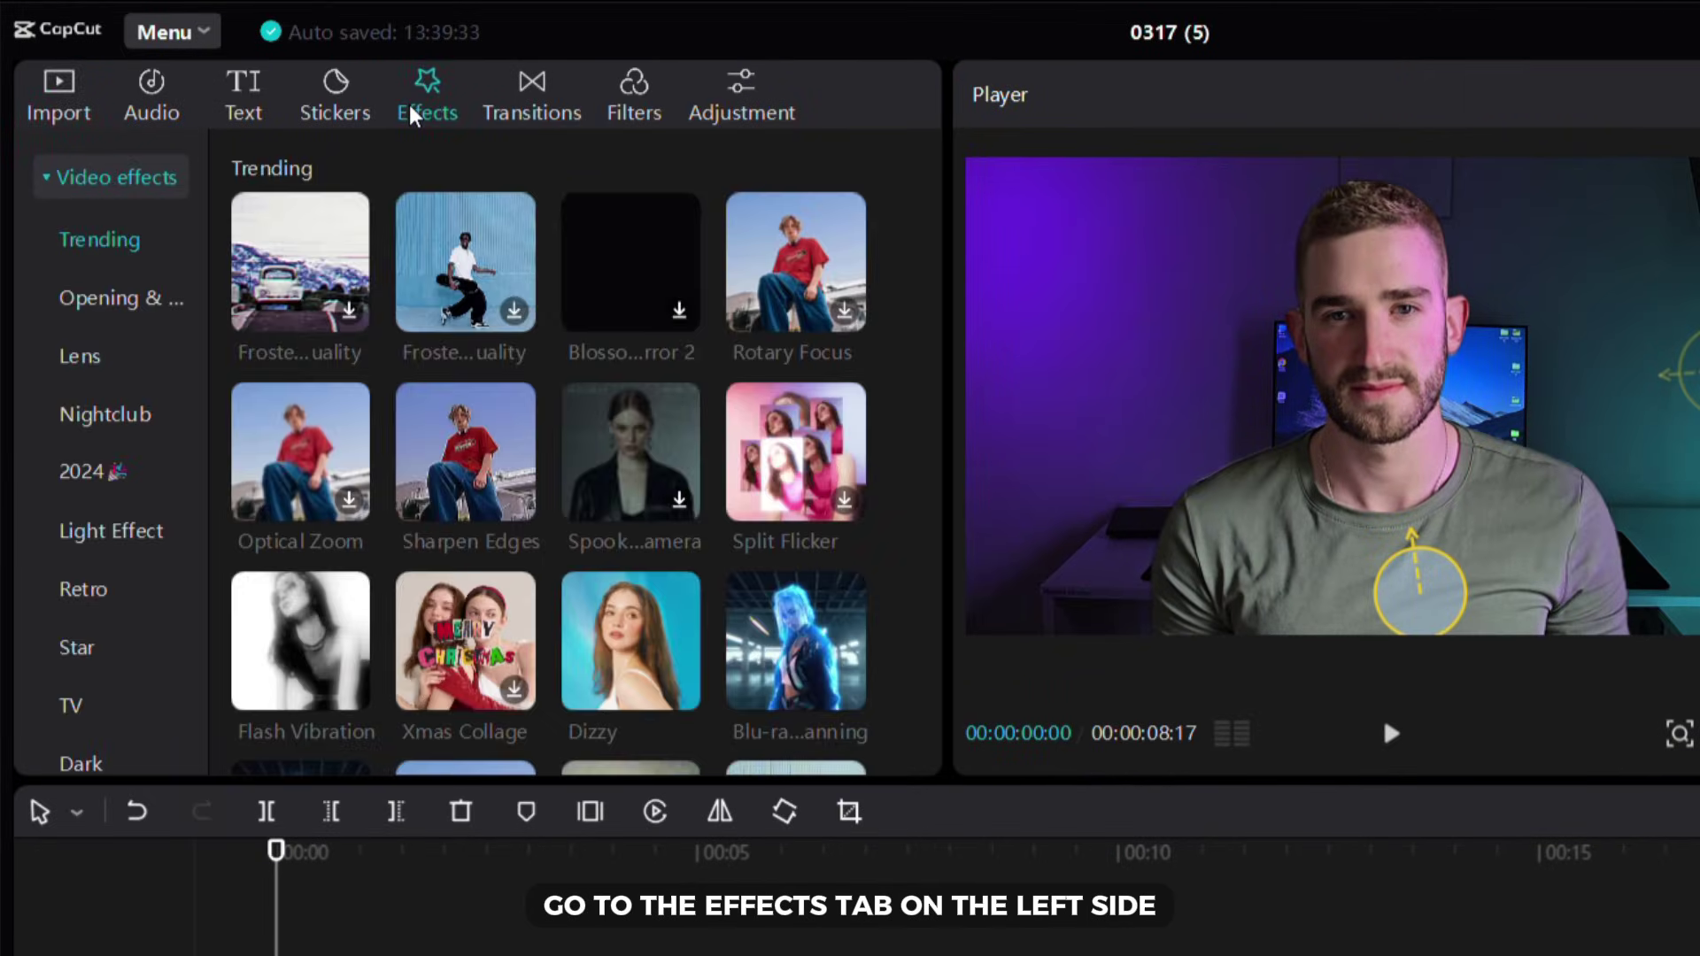
click(77, 356)
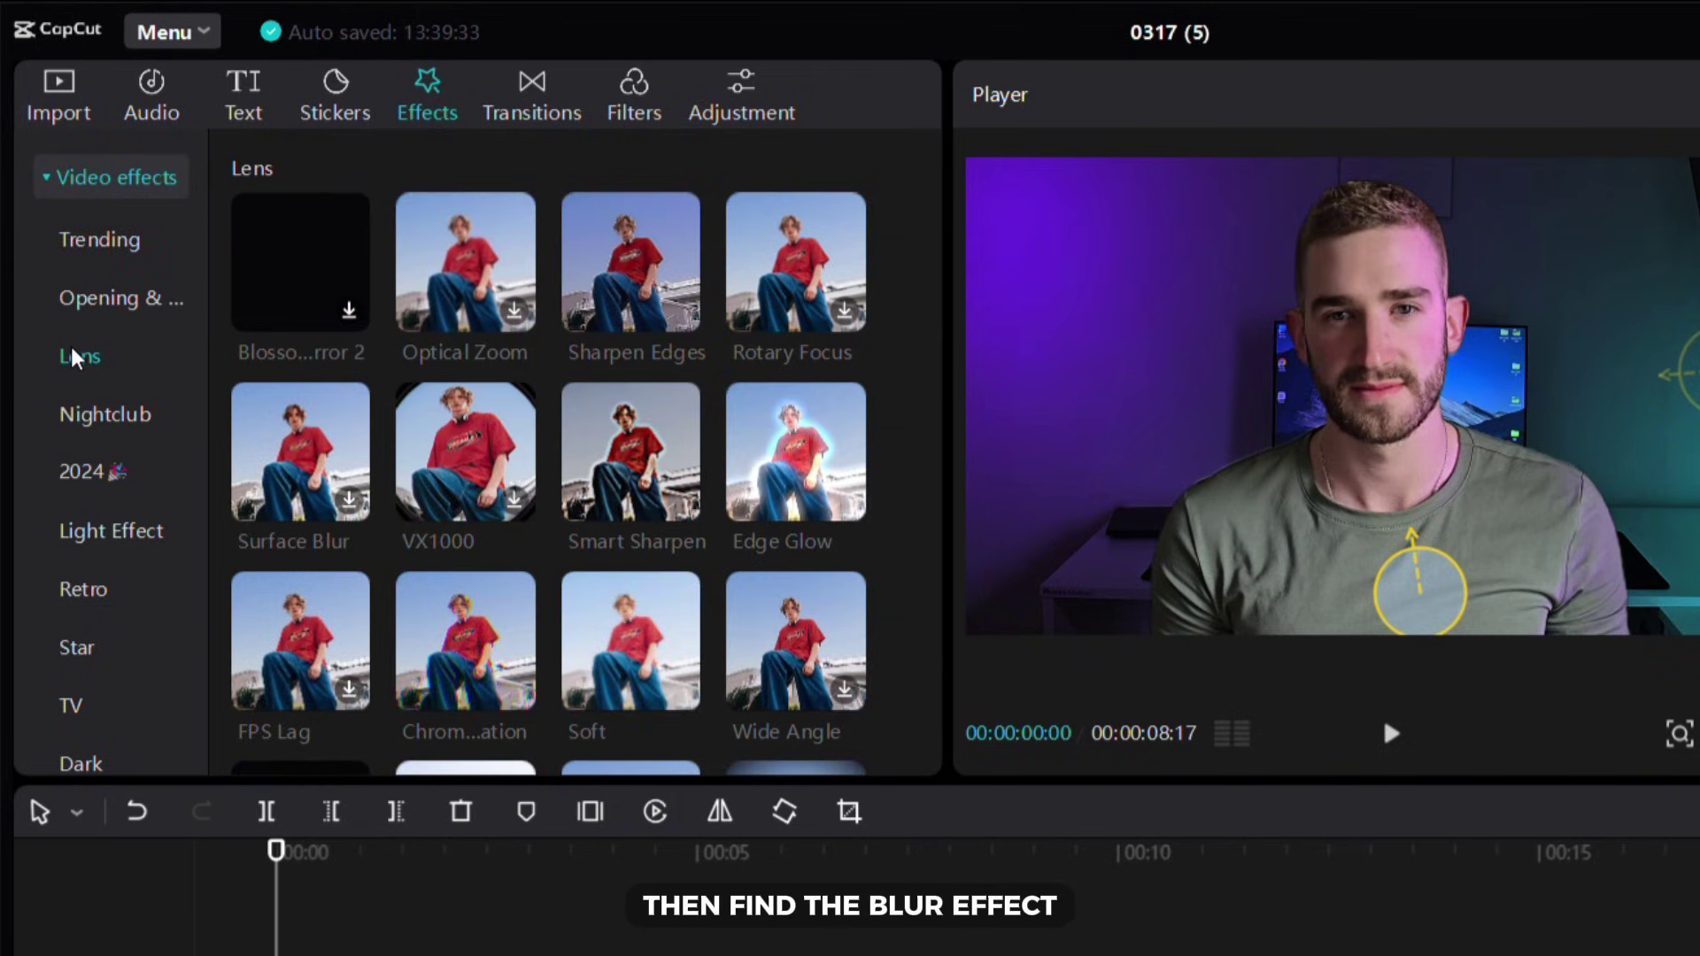
scroll(571, 452, down, 5)
scroll(595, 465, down, 4)
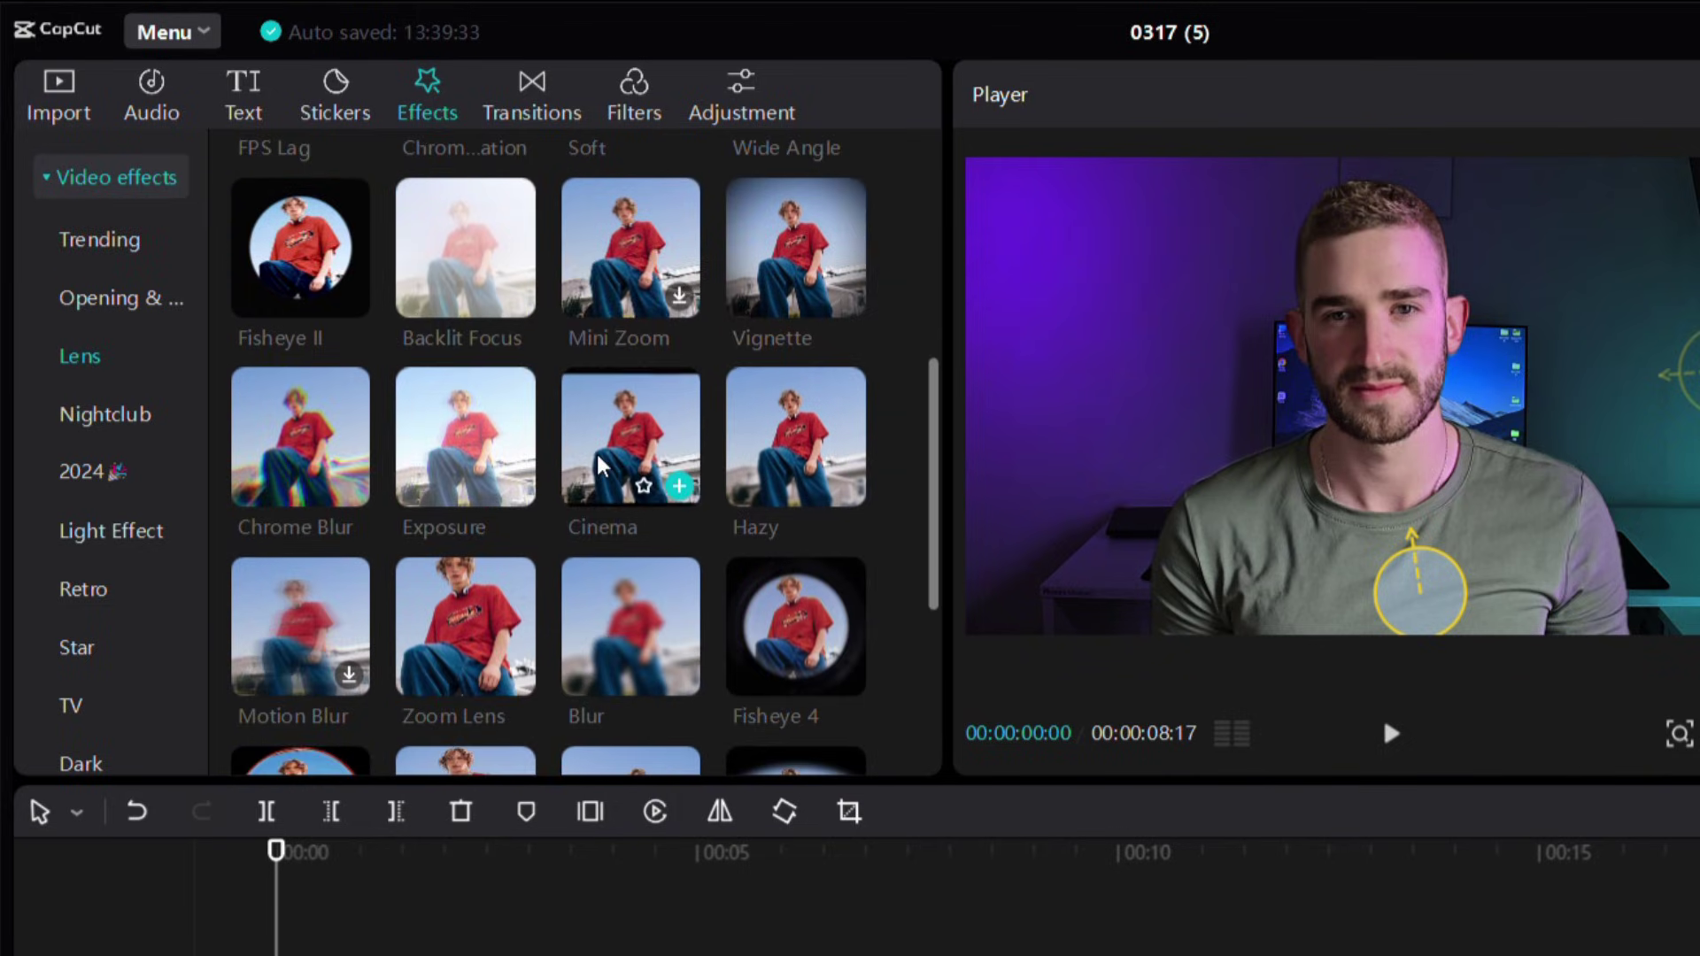
drag(619, 467, 699, 557)
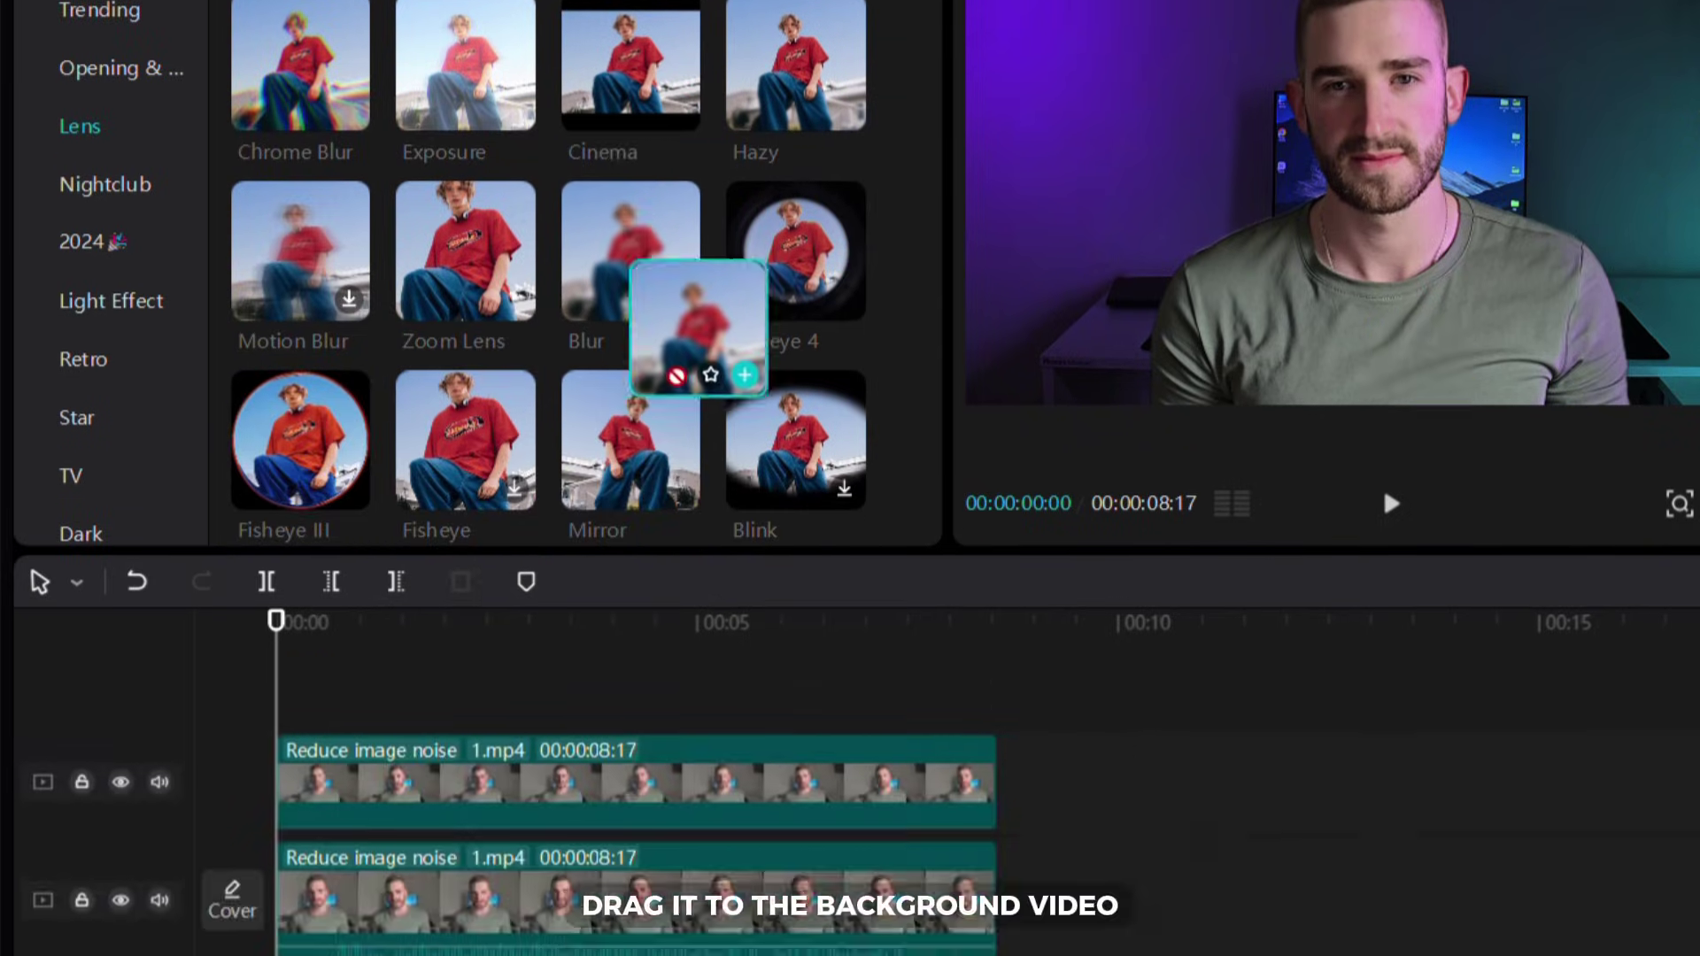
drag(630, 355, 633, 739)
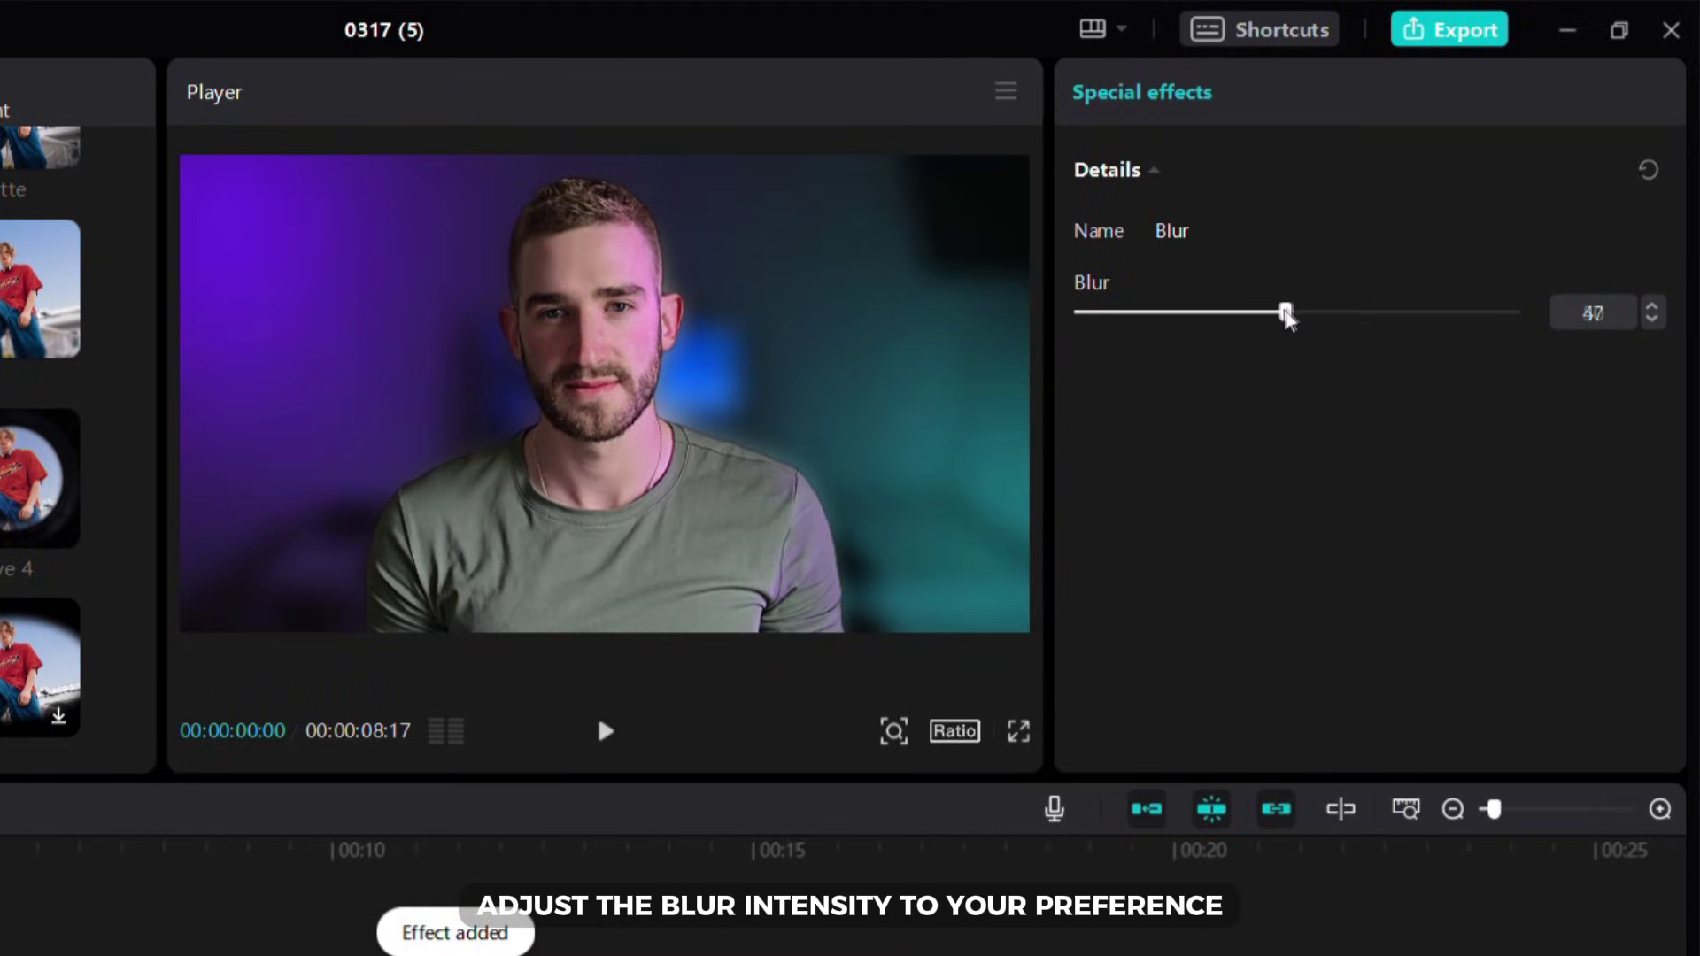
drag(1286, 316, 1113, 333)
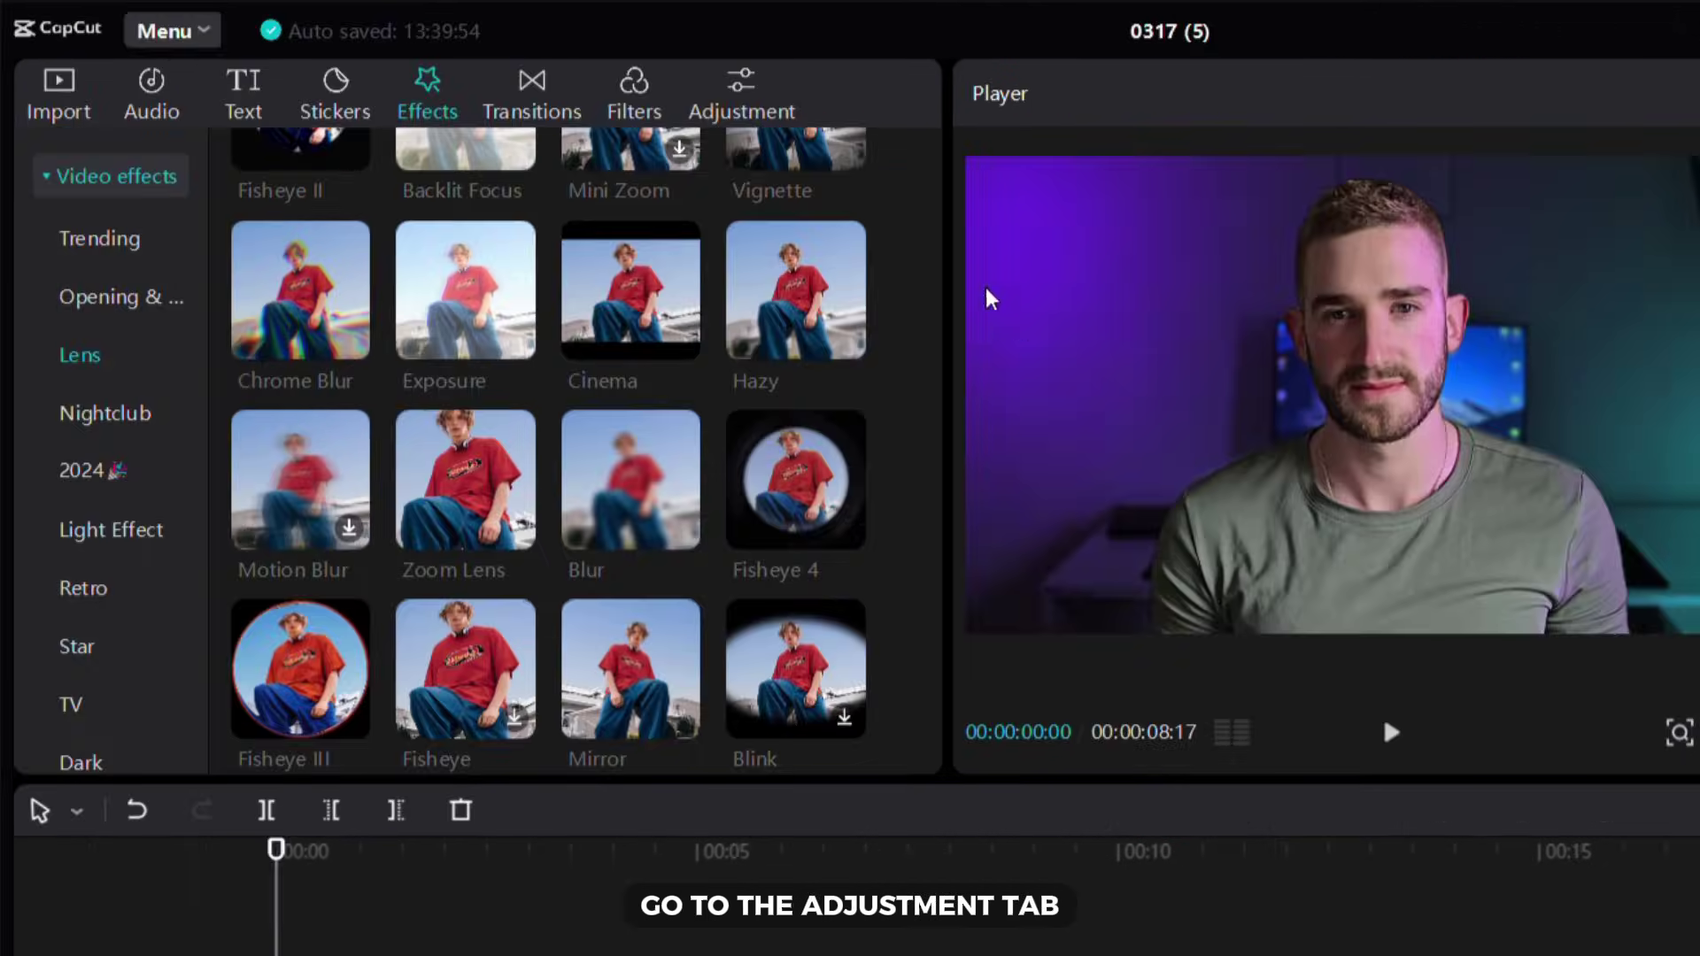
Place a Custom adjustment layer above the video and trim it to 8:17.
click(718, 98)
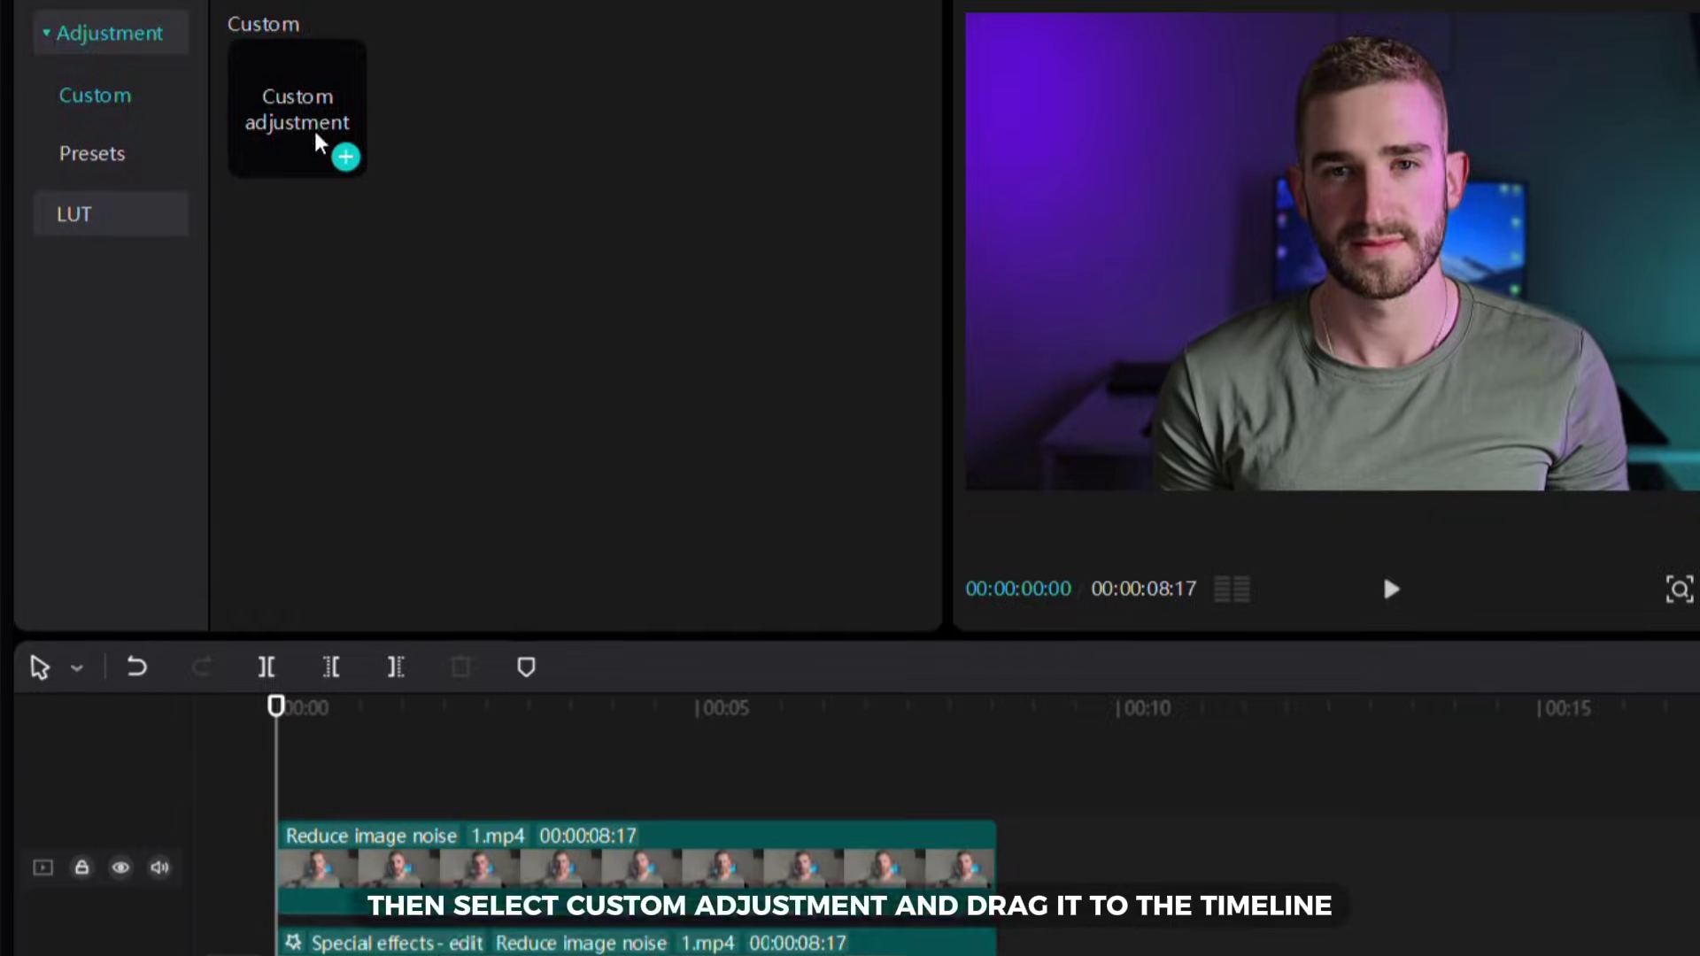
drag(315, 285, 226, 879)
drag(226, 522, 1043, 706)
drag(1043, 635, 998, 639)
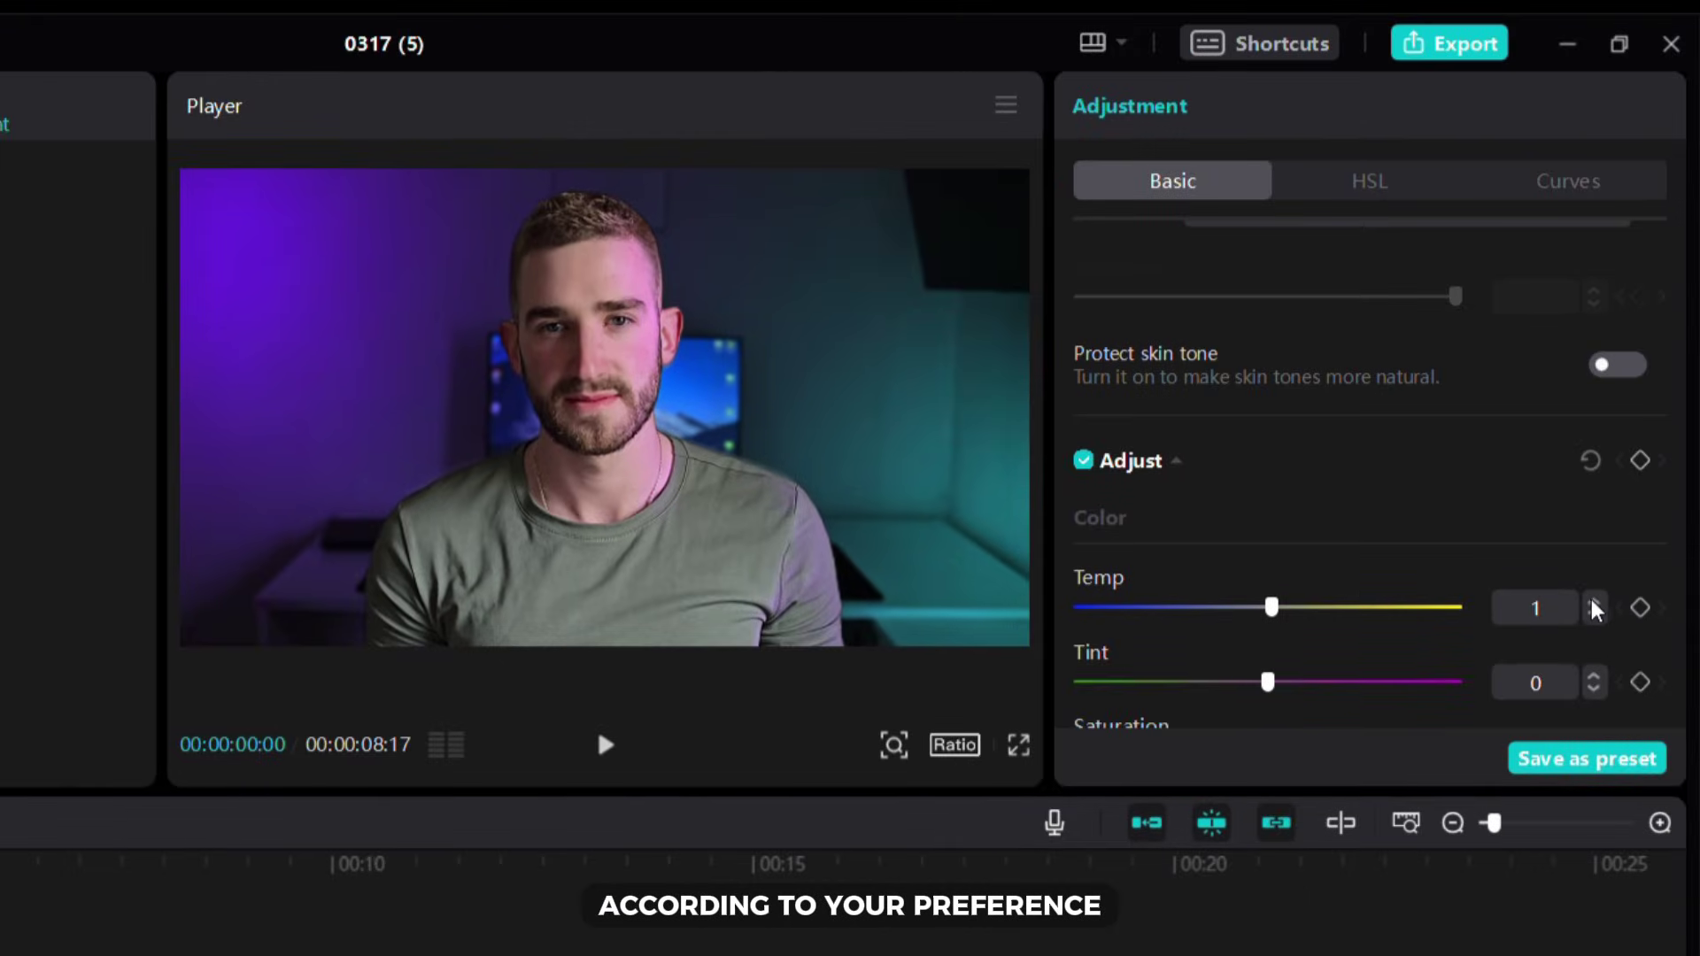
Set the adjustment to Temp 1, Saturation 2, Exposure -1, Contrast 2, Highlight -7.
scroll(1593, 609, down, 3)
click(1595, 469)
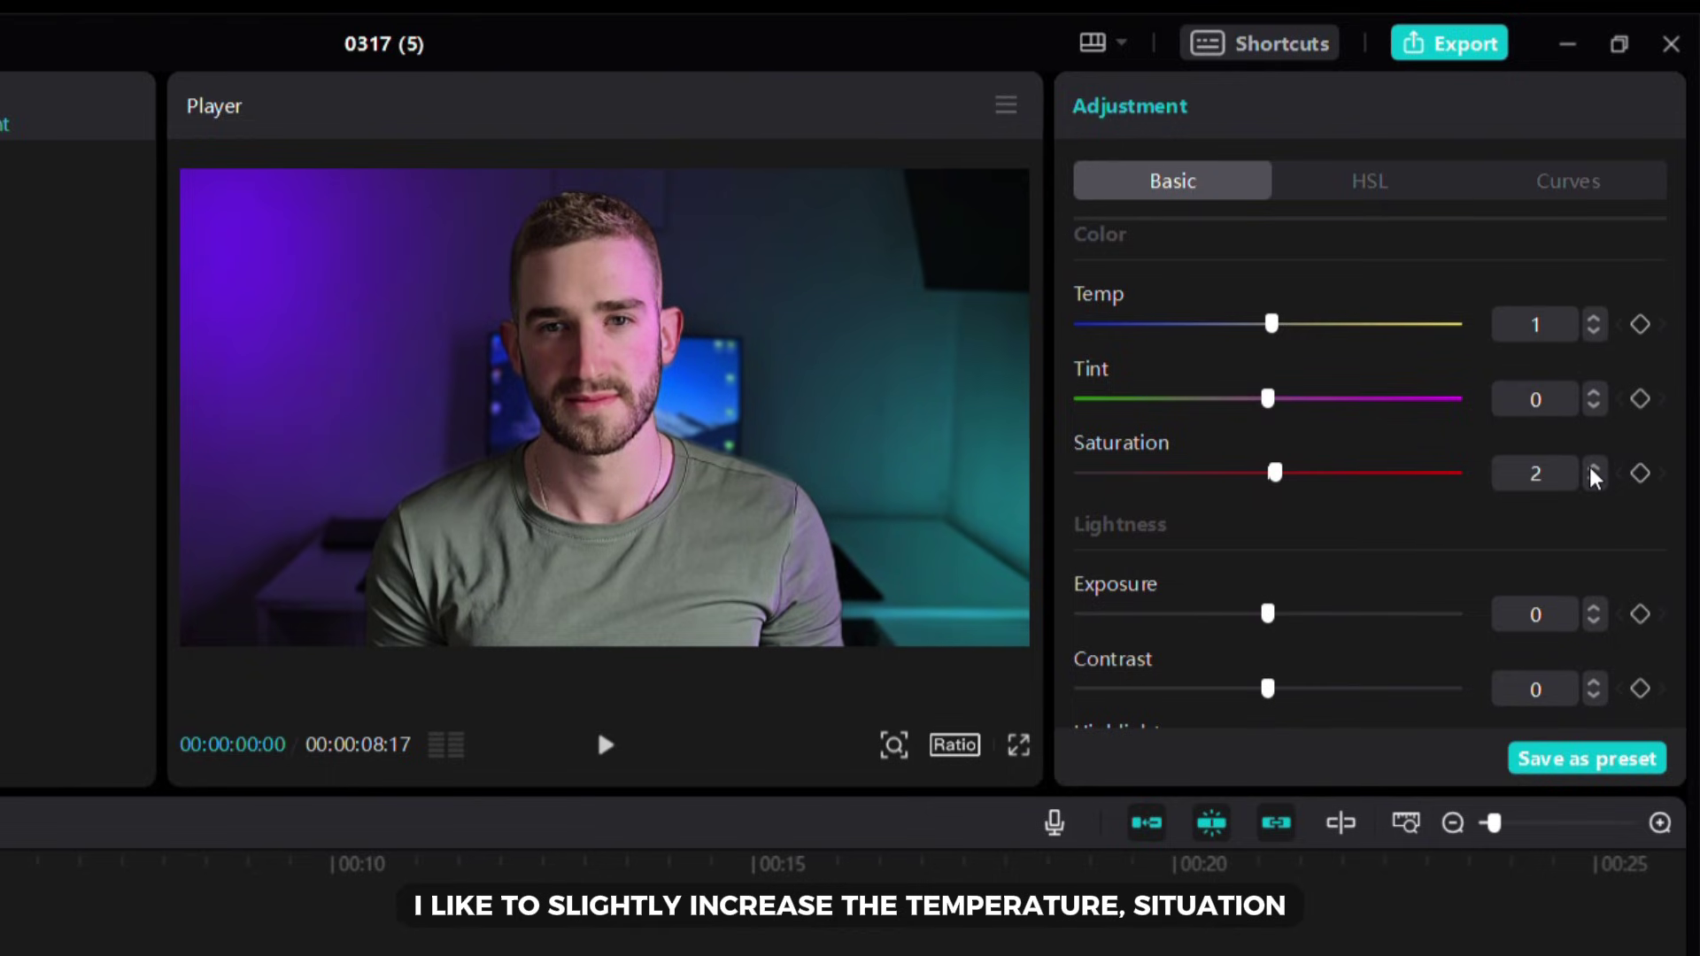
scroll(1589, 465, down, 1)
click(1593, 504)
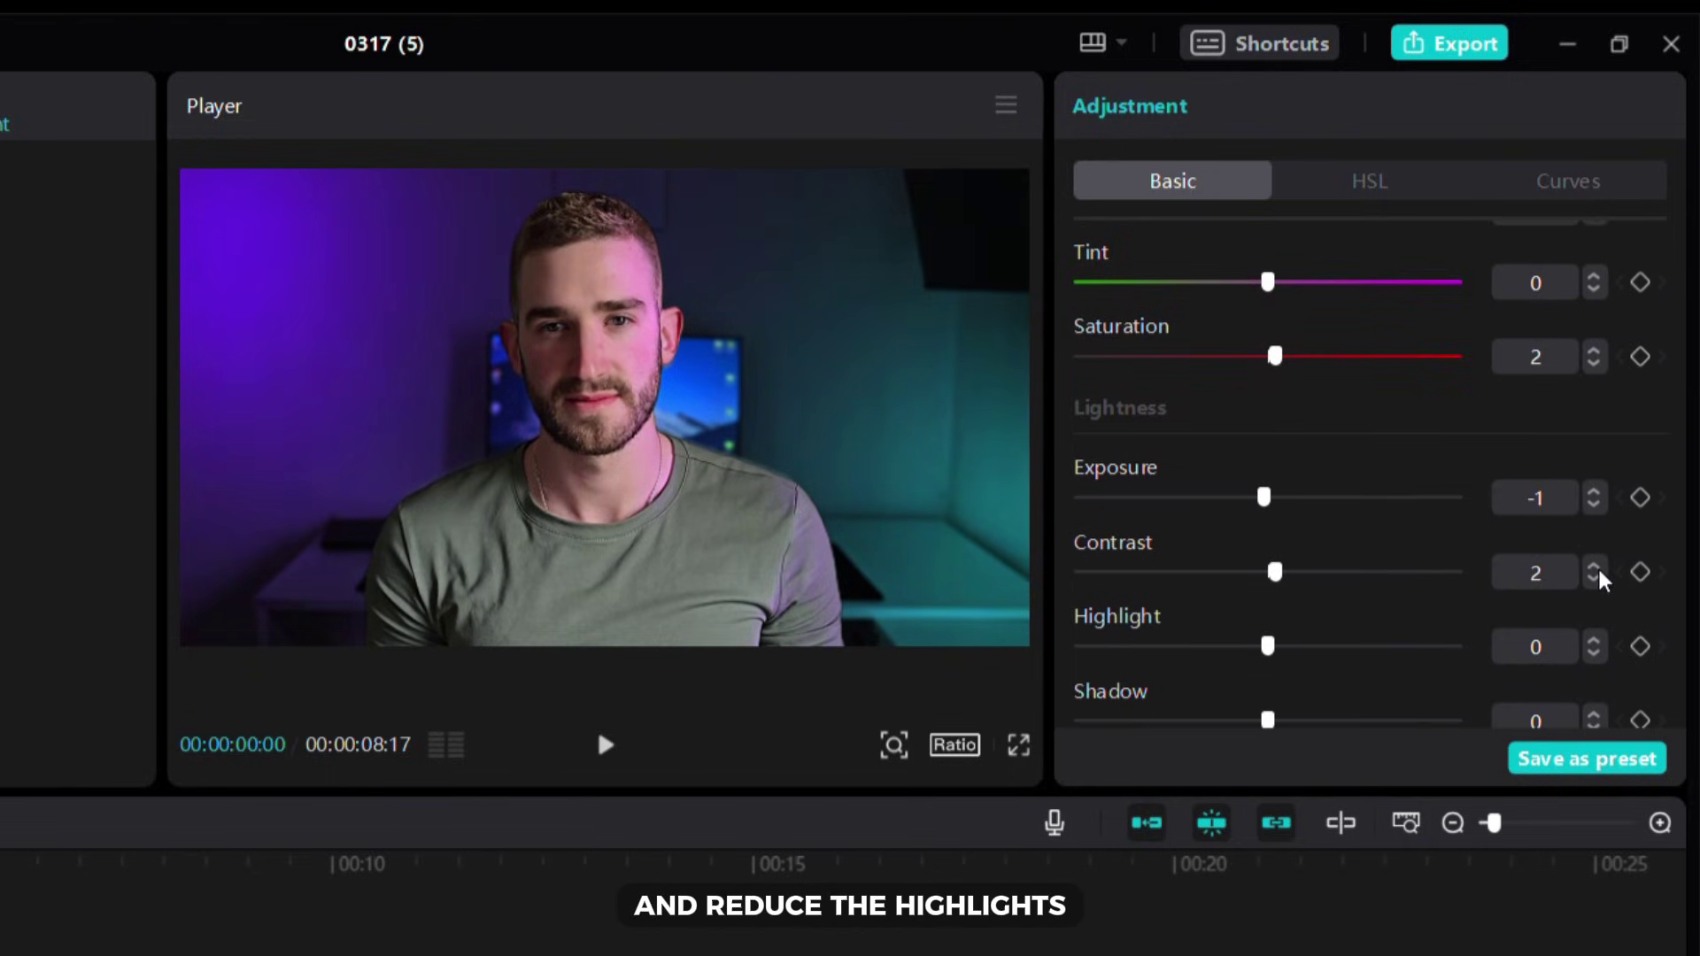
scroll(1595, 567, down, 3)
click(1594, 422)
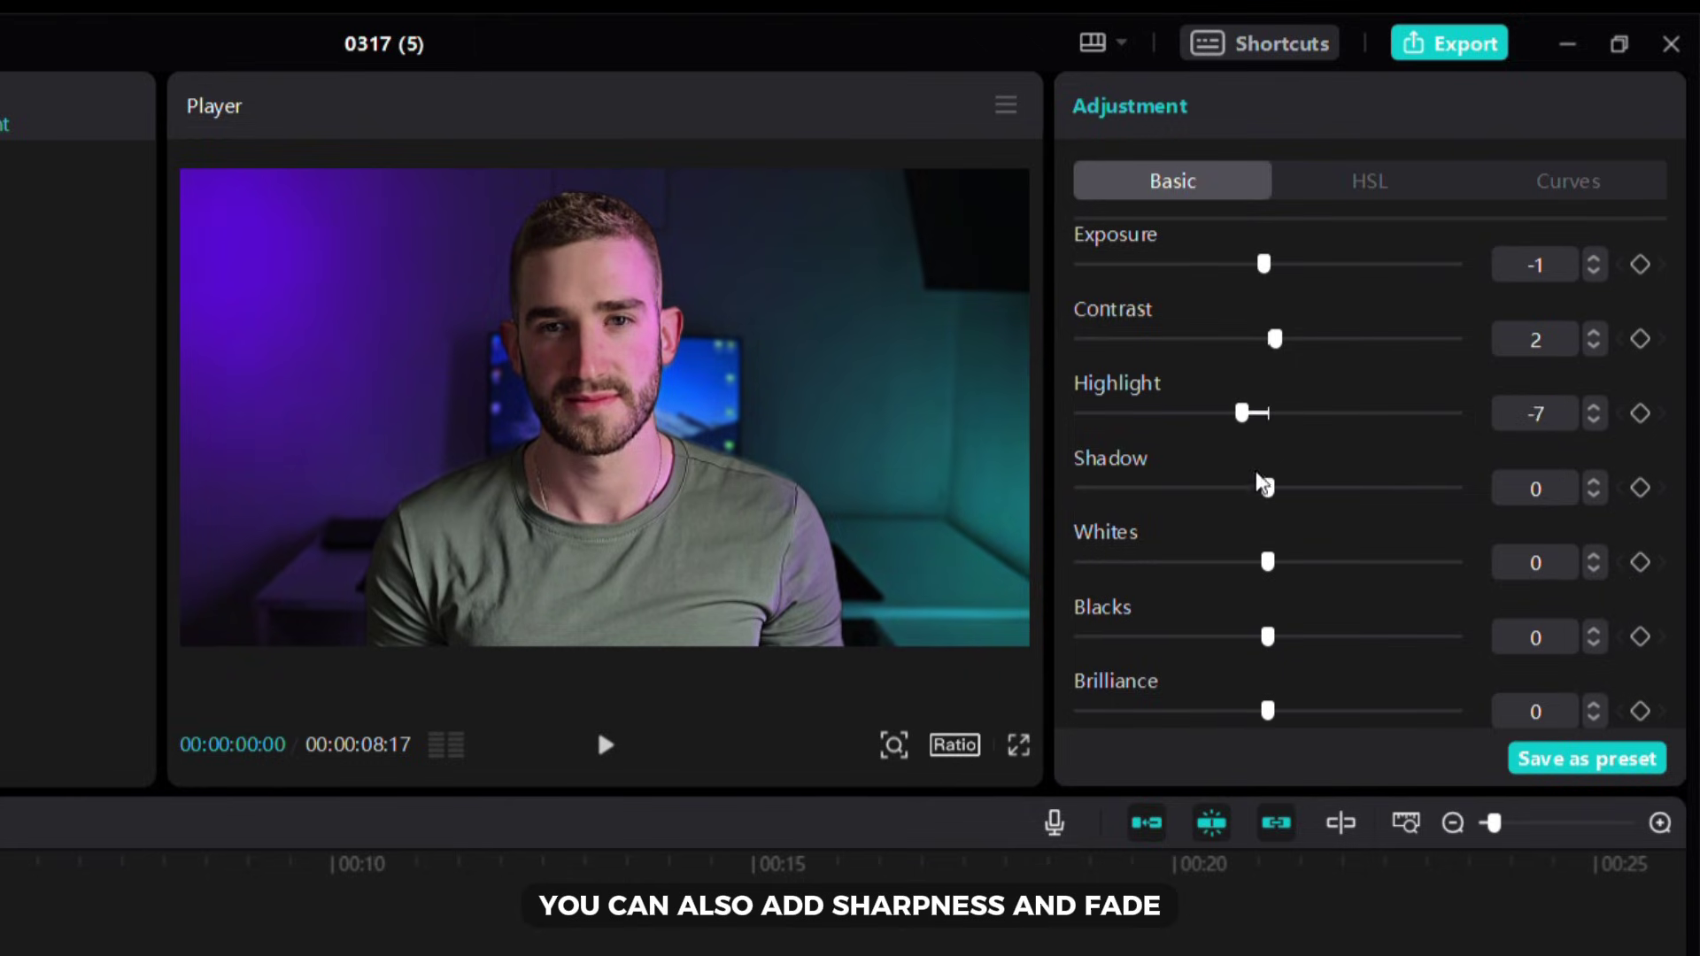